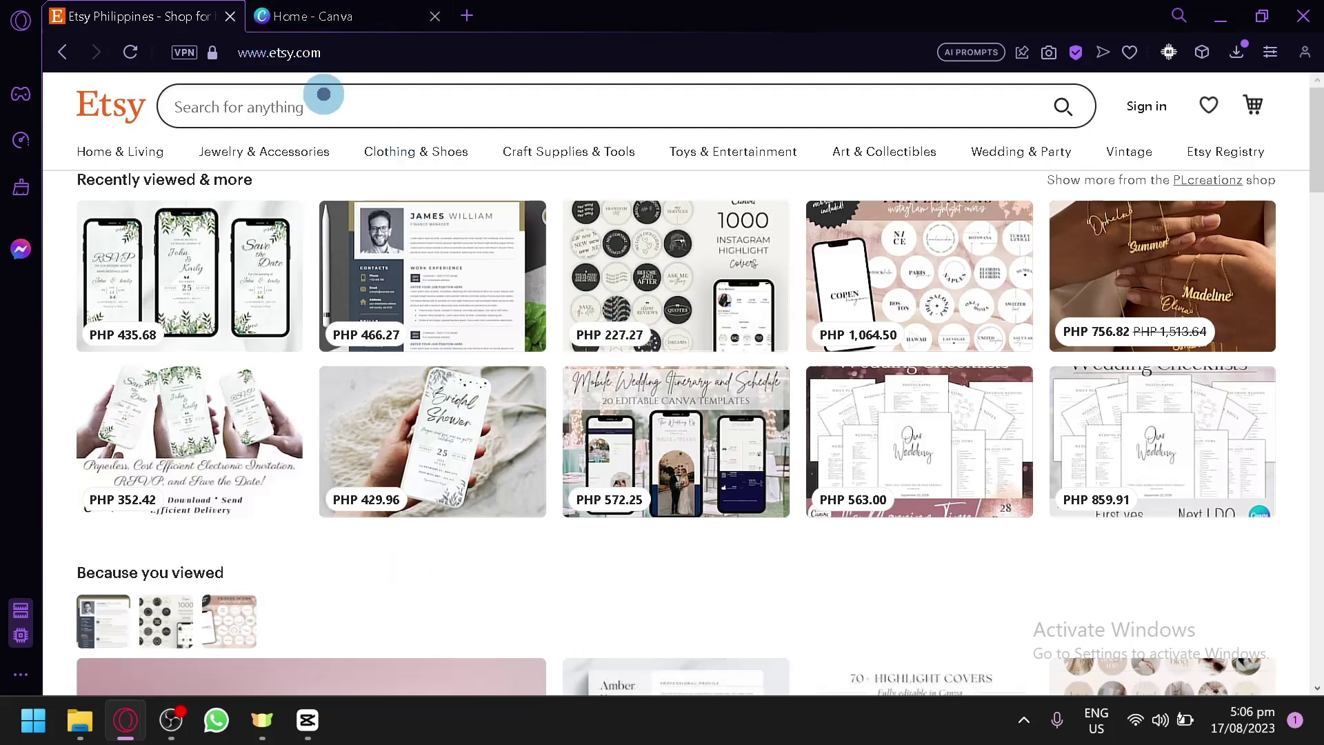
Search Etsy for "digital patterns"
left_click(193, 105)
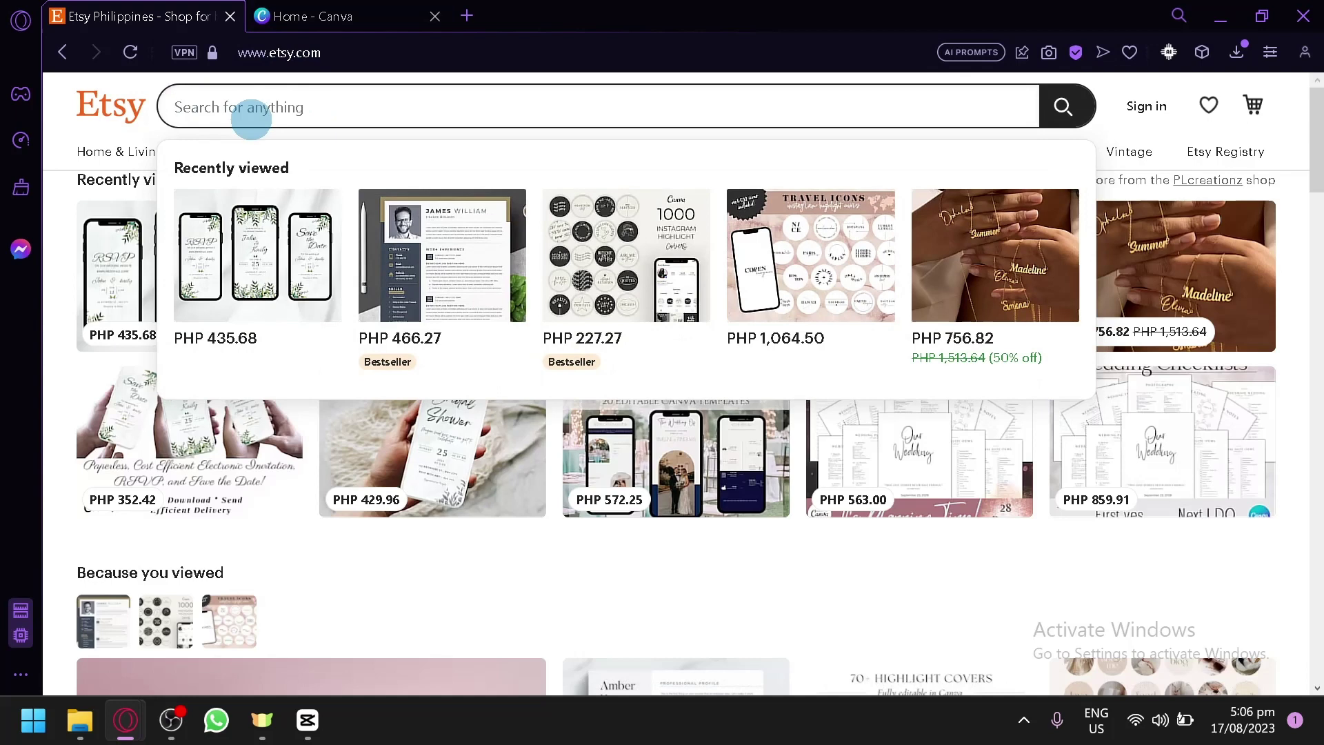
type("digital patterns")
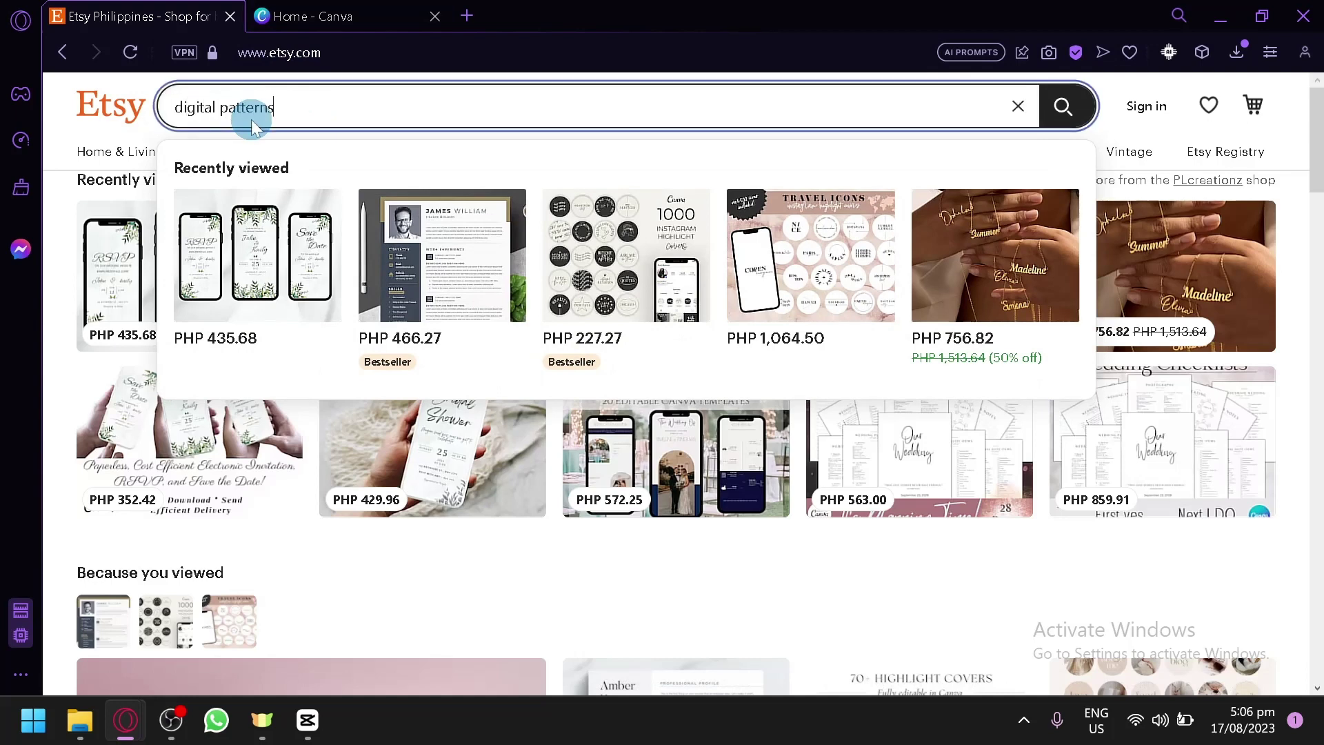
key("Return")
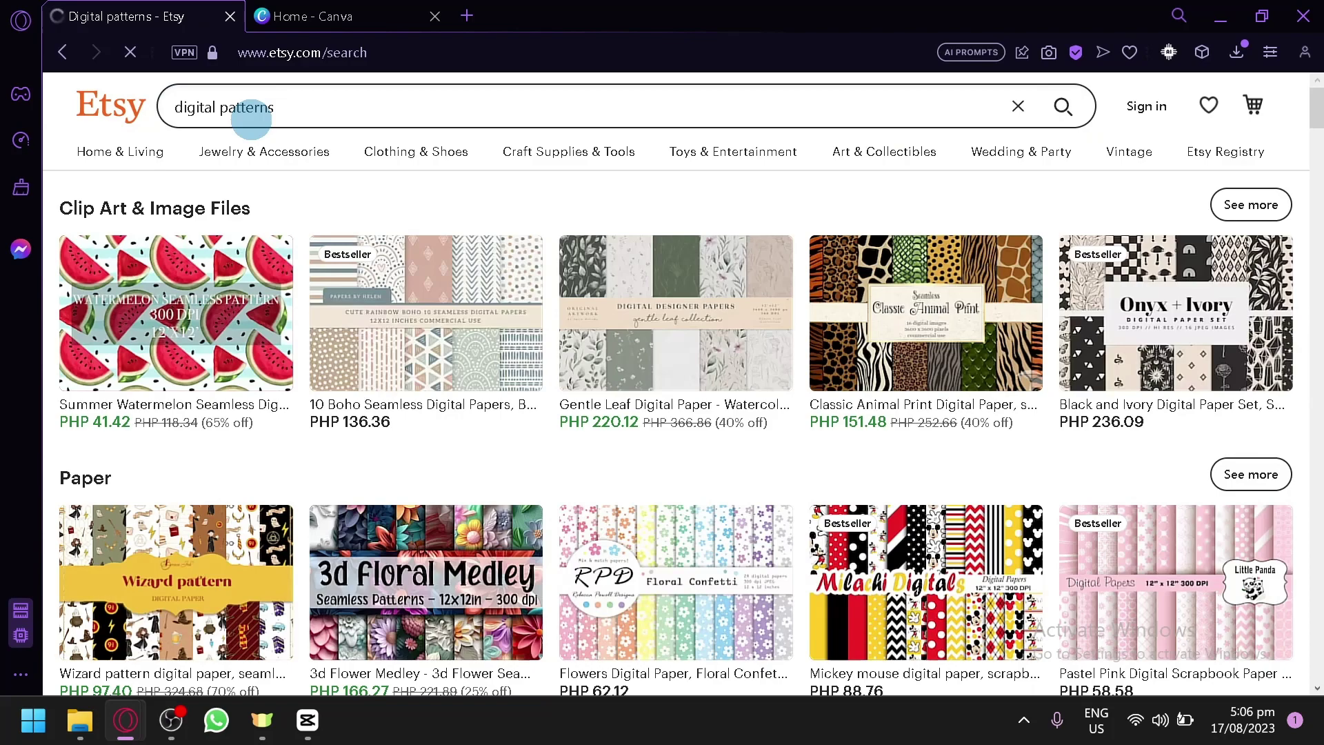
Examine the digital pattern listings across the category sections and the general results, comparing their cover designs, prices and ratings
scroll(621, 435, "down", 4)
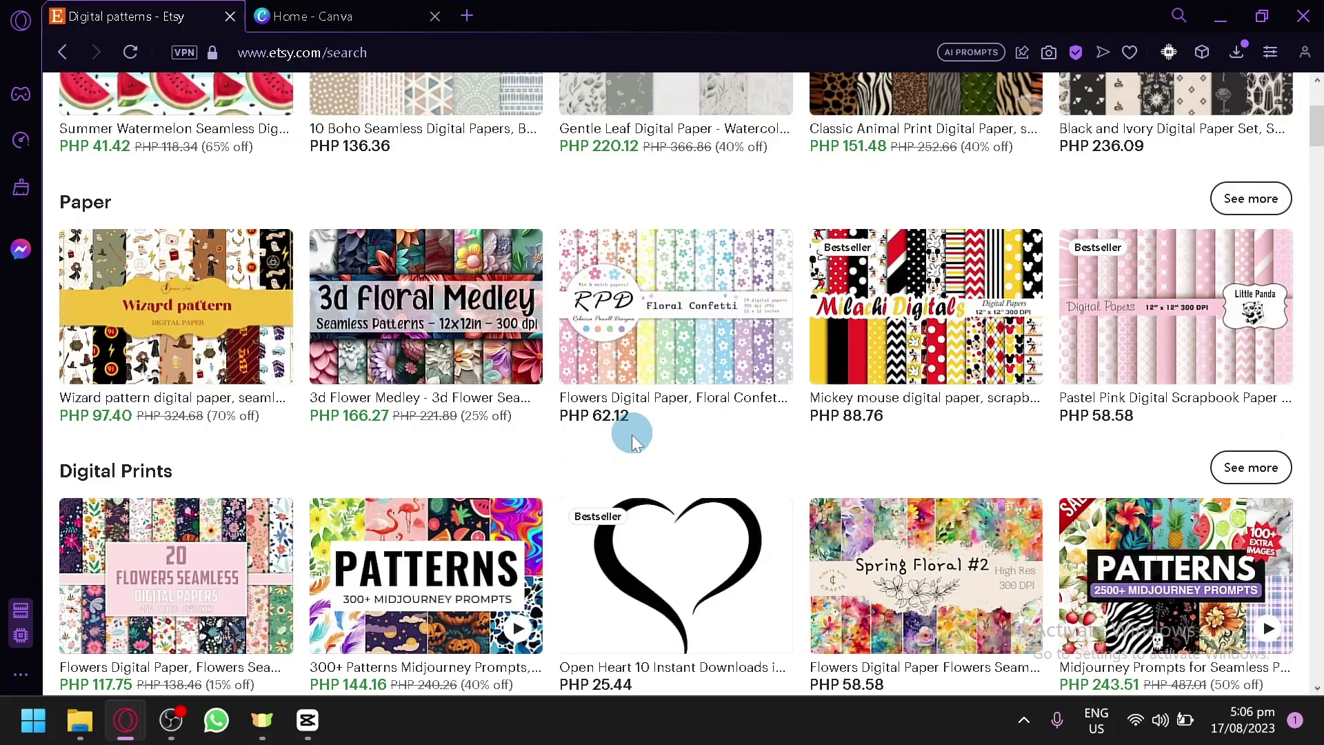
scroll(630, 434, "down", 2)
scroll(633, 445, "down", 12)
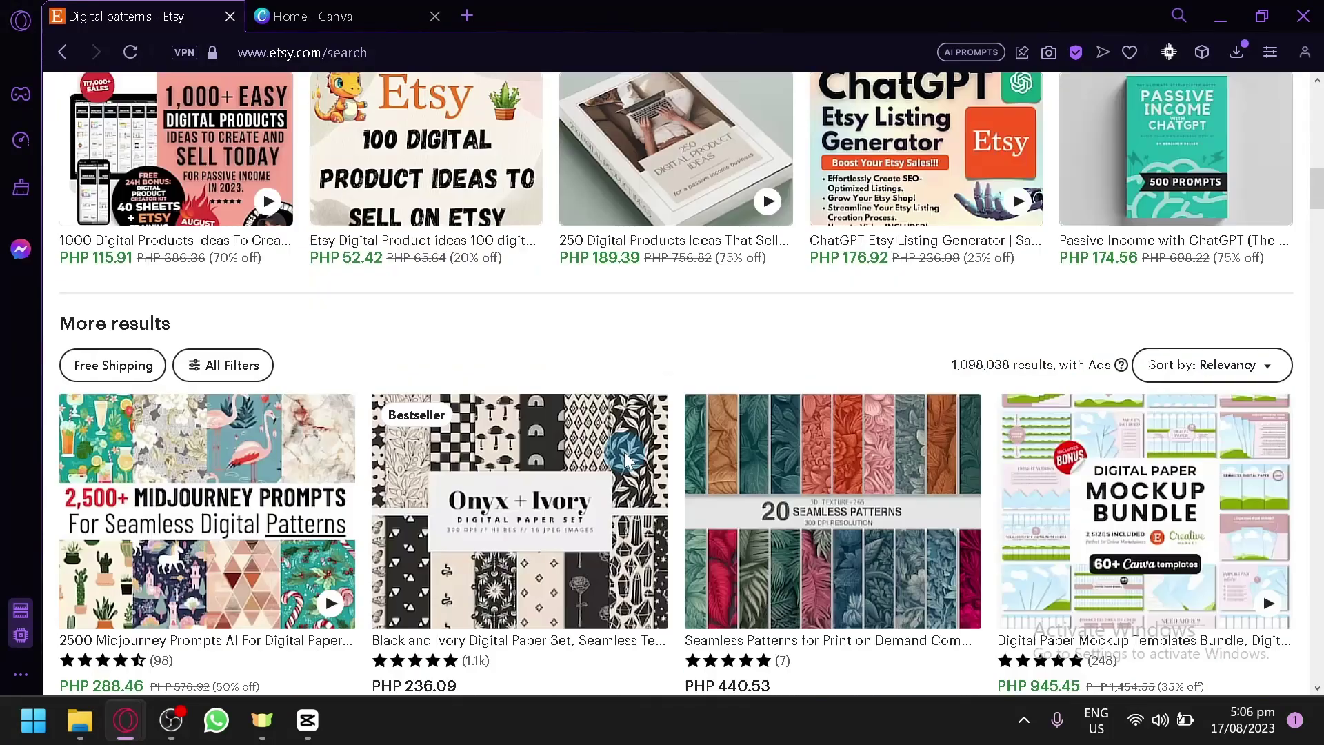
scroll(572, 518, "down", 6)
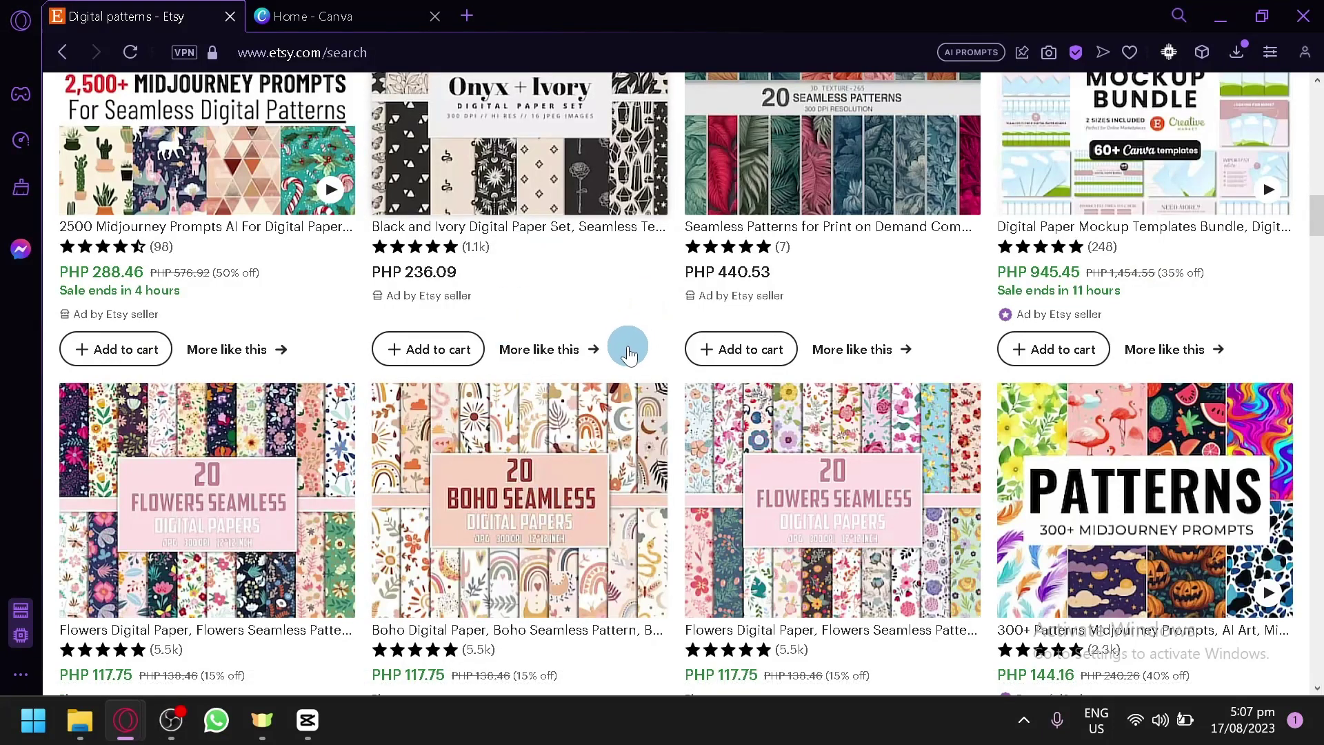
scroll(628, 350, "down", 2)
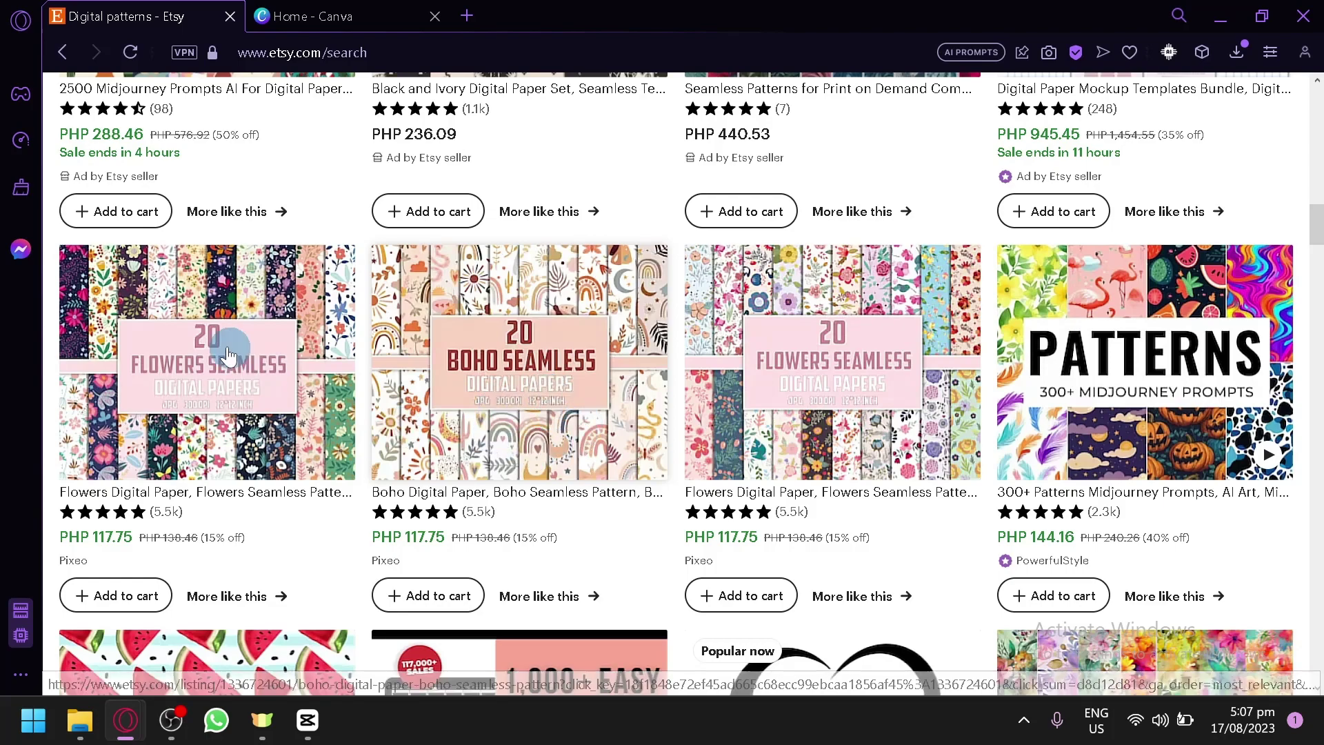
scroll(232, 357, "down", 5)
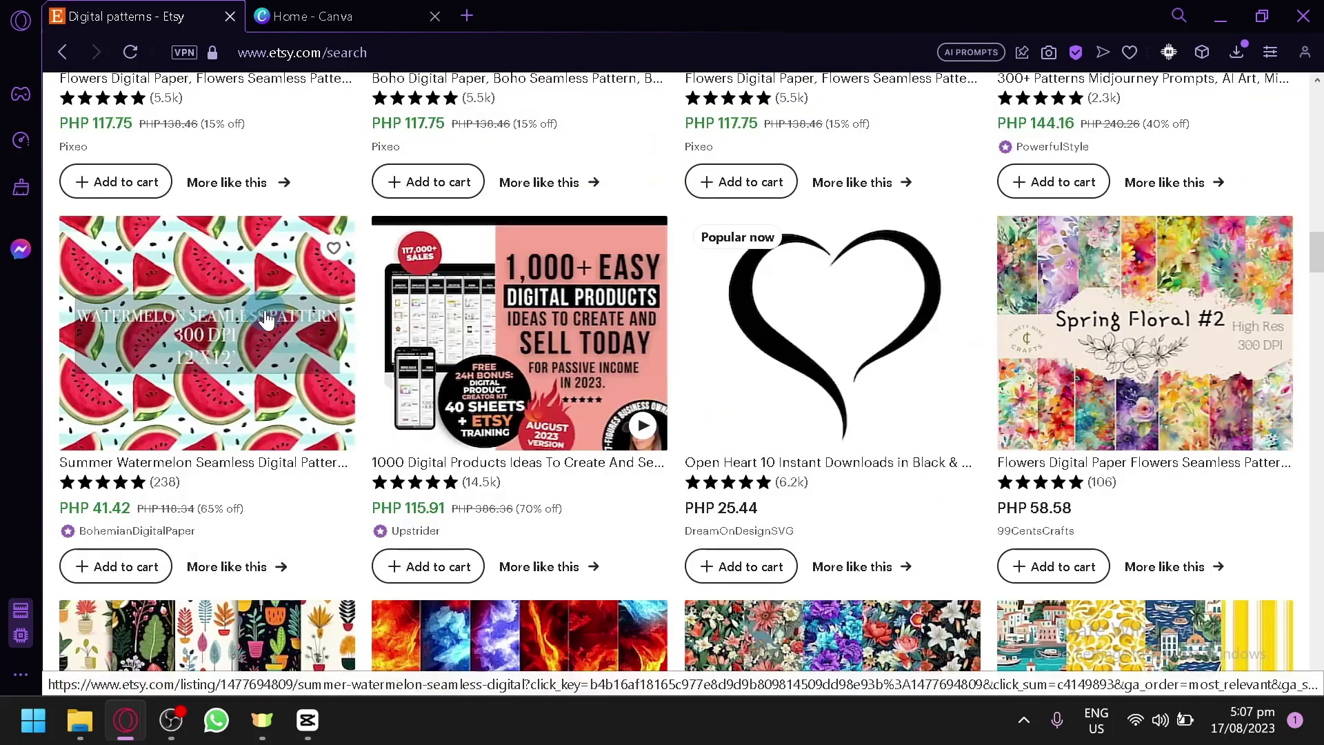
scroll(1201, 462, "up", 3)
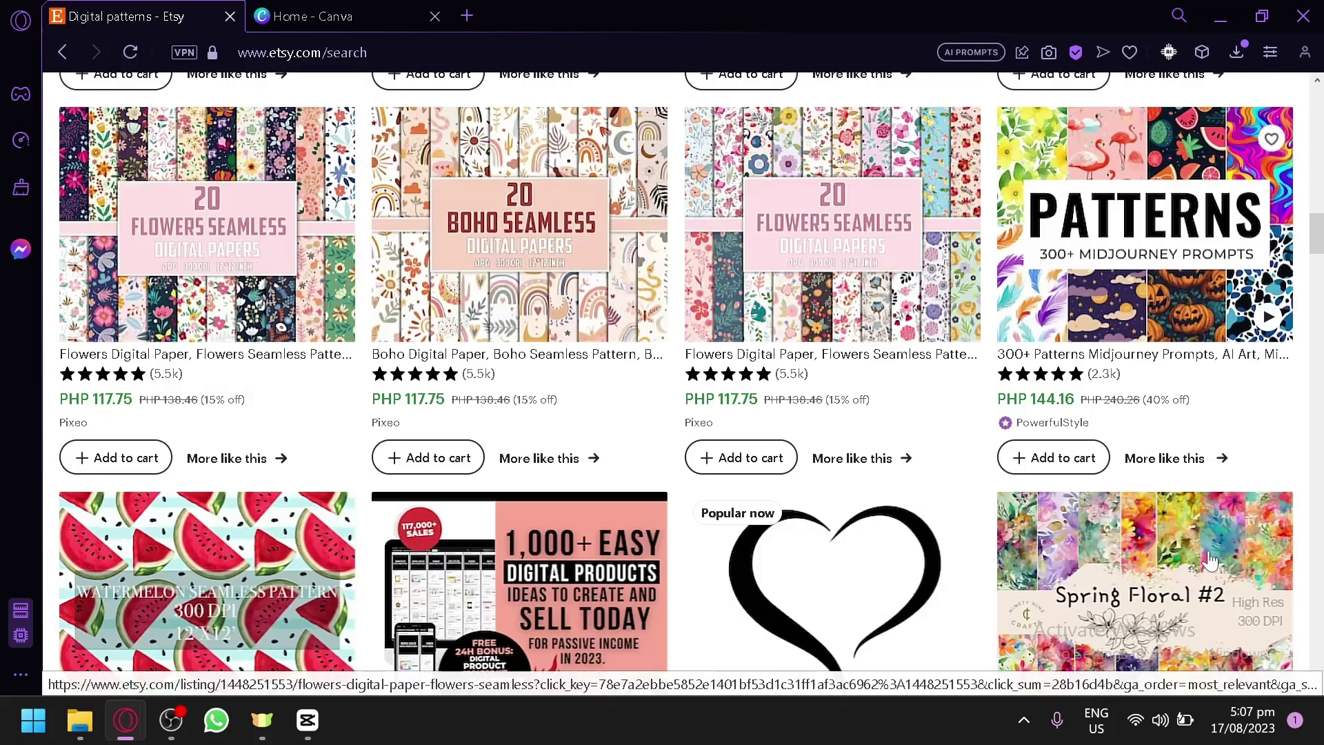
scroll(1209, 552, "up", 2)
left_click(1214, 429)
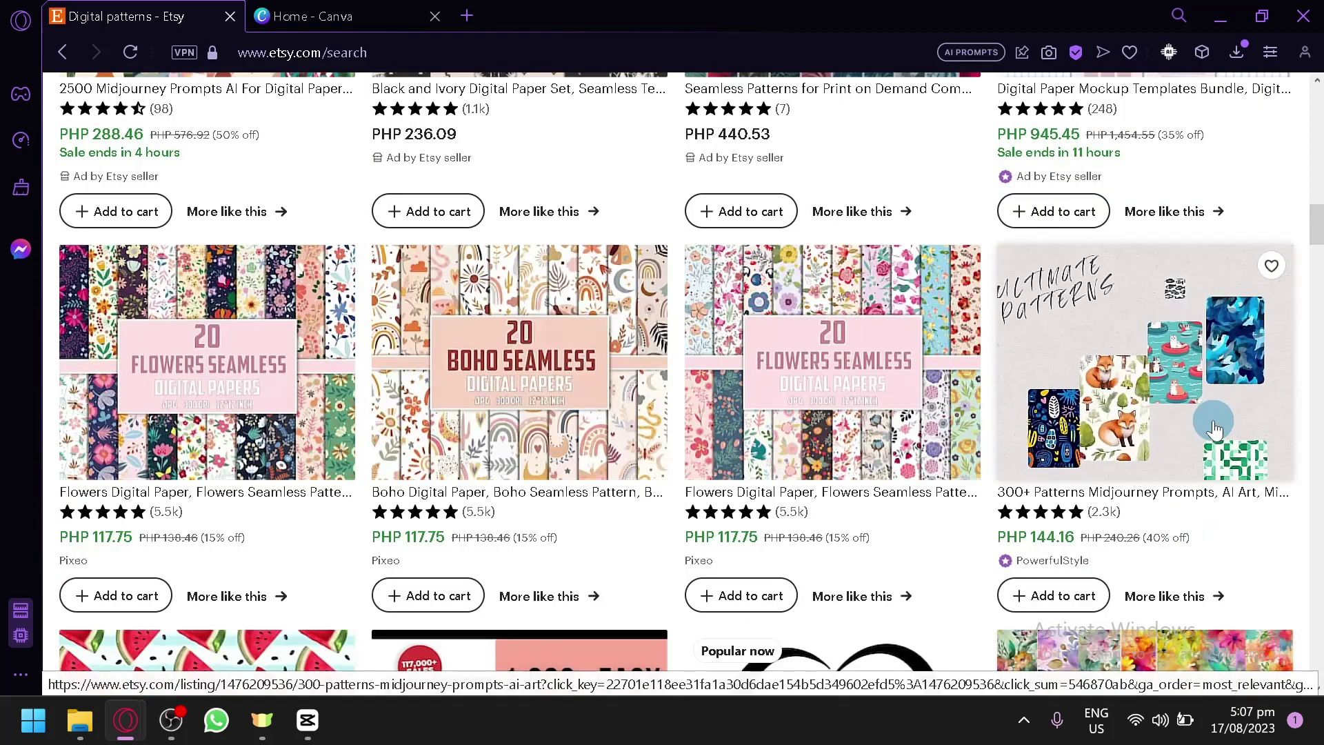
scroll(697, 486, "down", 10)
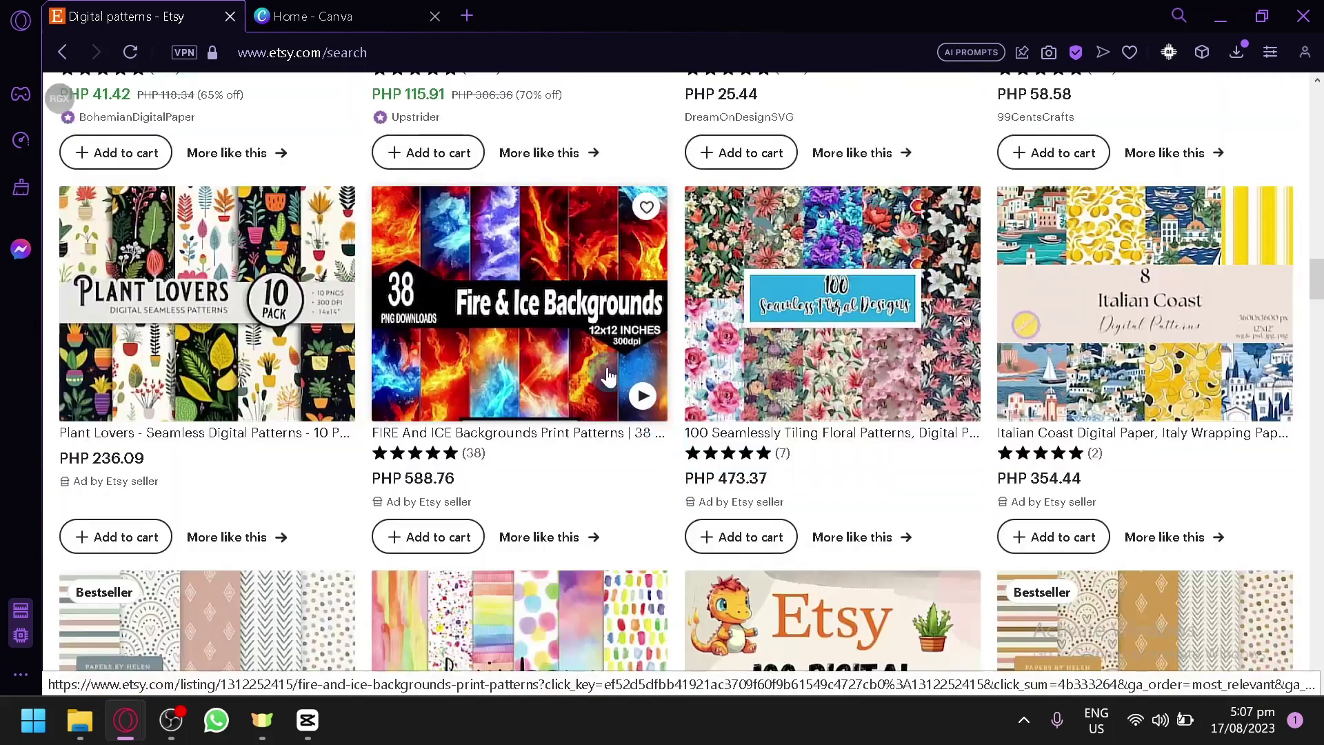
mouse_move(610, 373)
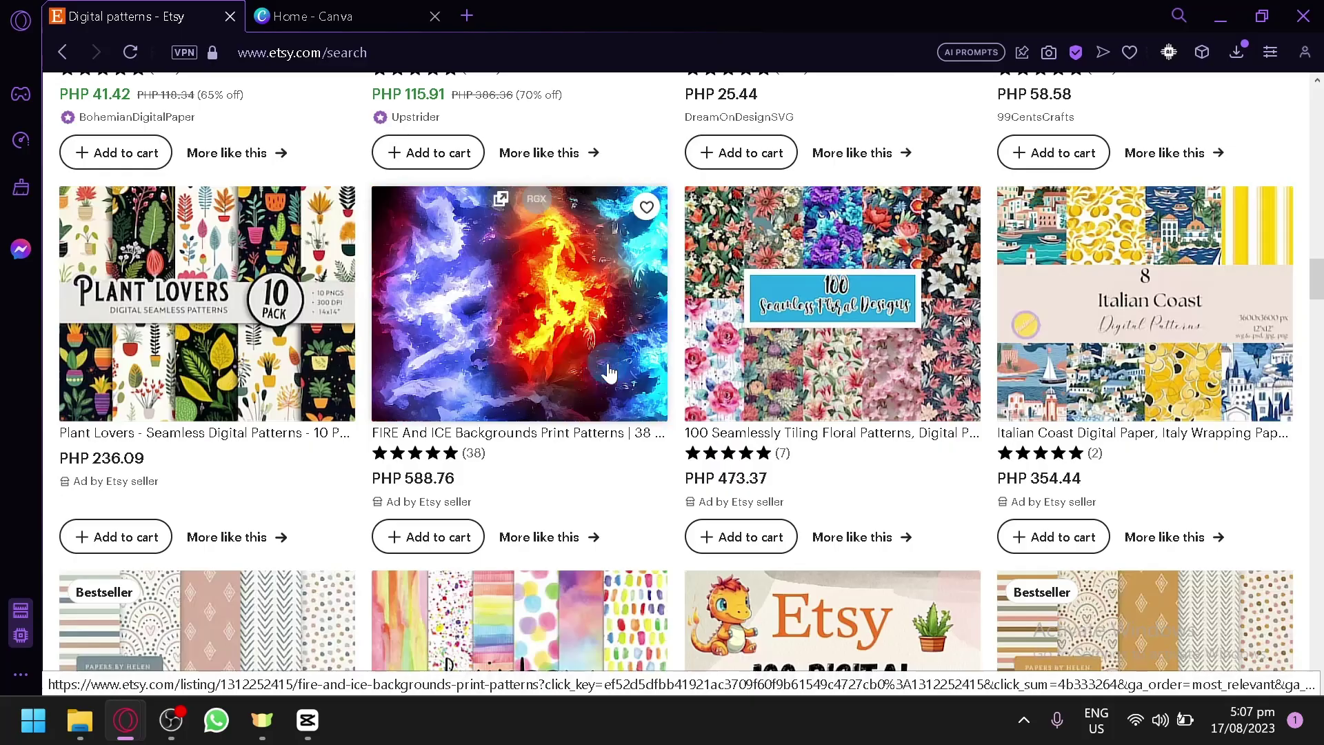
scroll(609, 372, "down", 8)
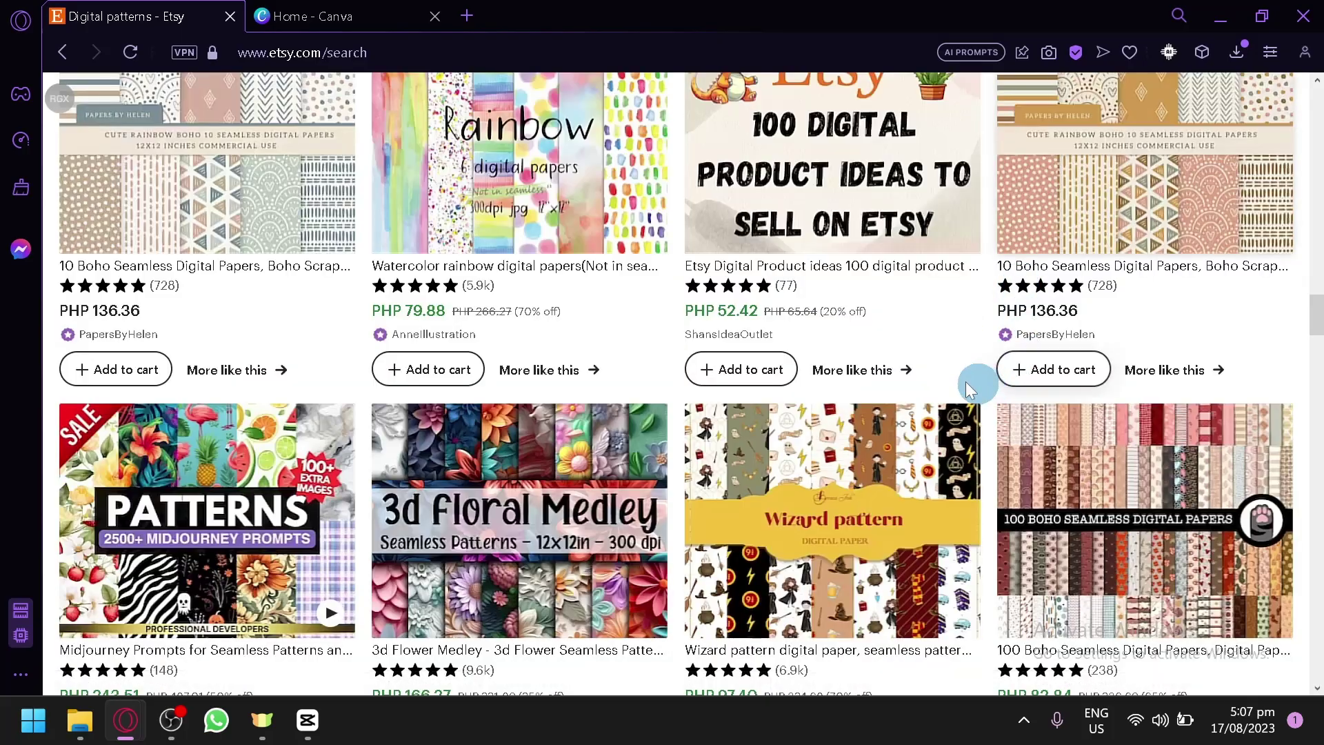
scroll(959, 400, "up", 20)
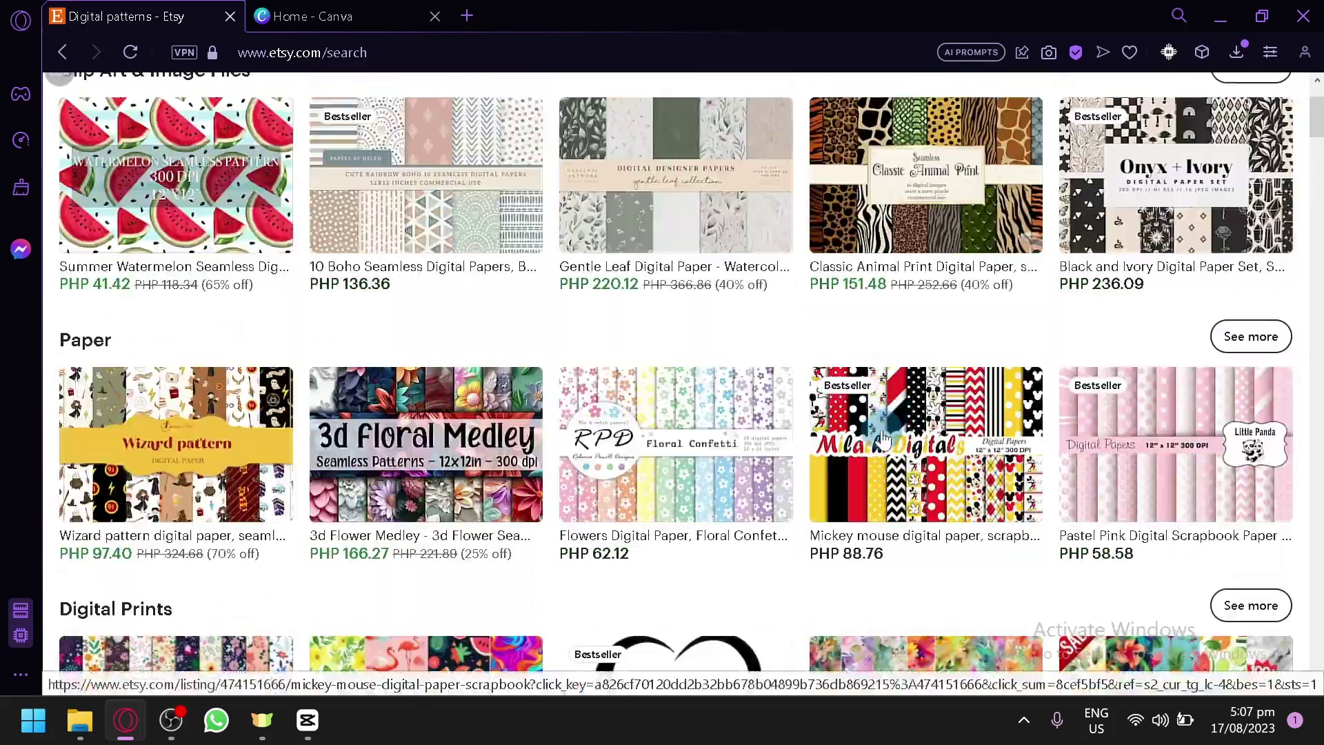
scroll(885, 438, "up", 2)
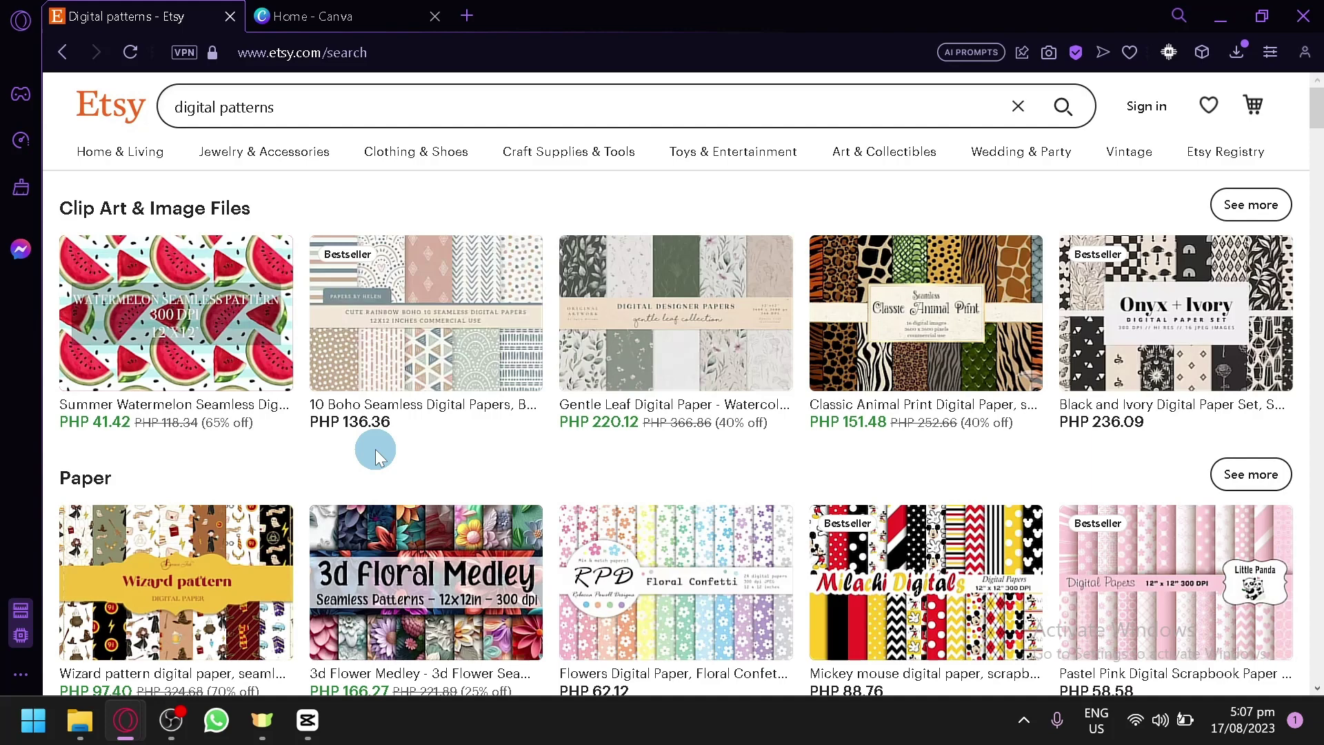
scroll(375, 450, "down", 4)
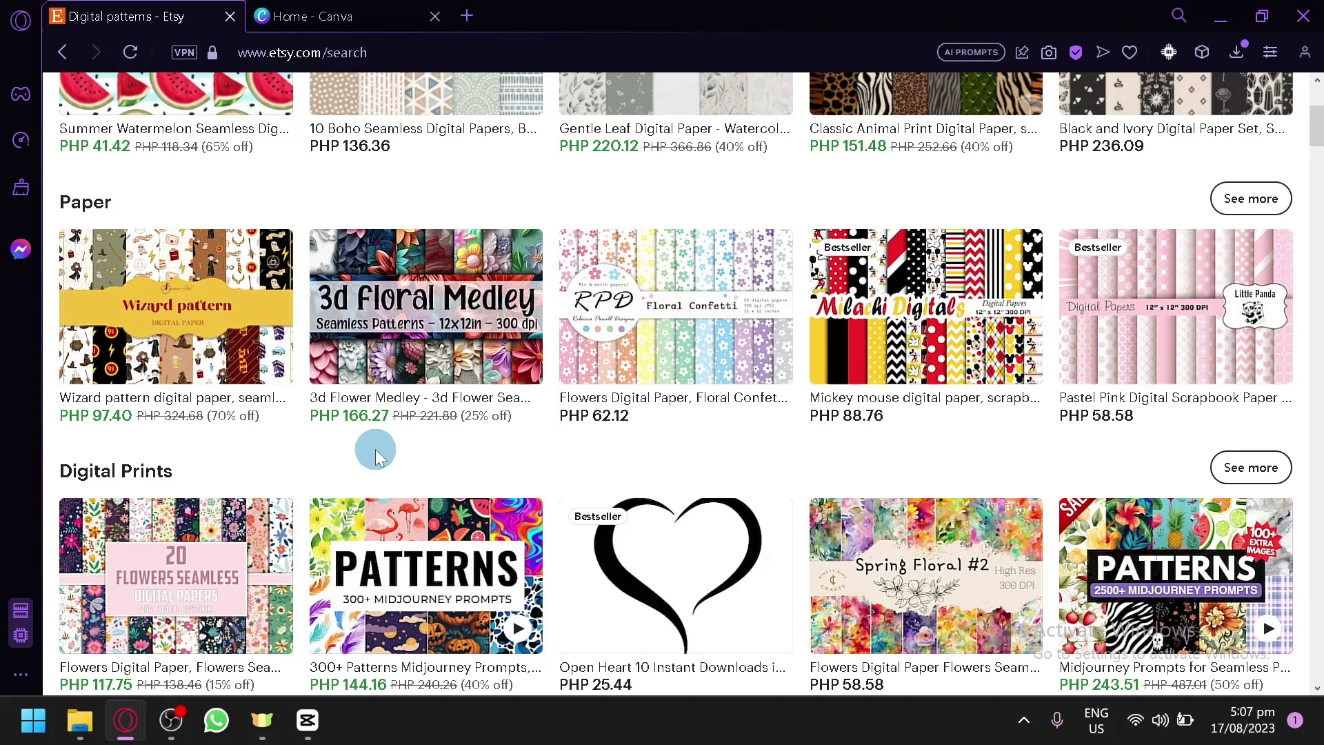
scroll(375, 449, "down", 6)
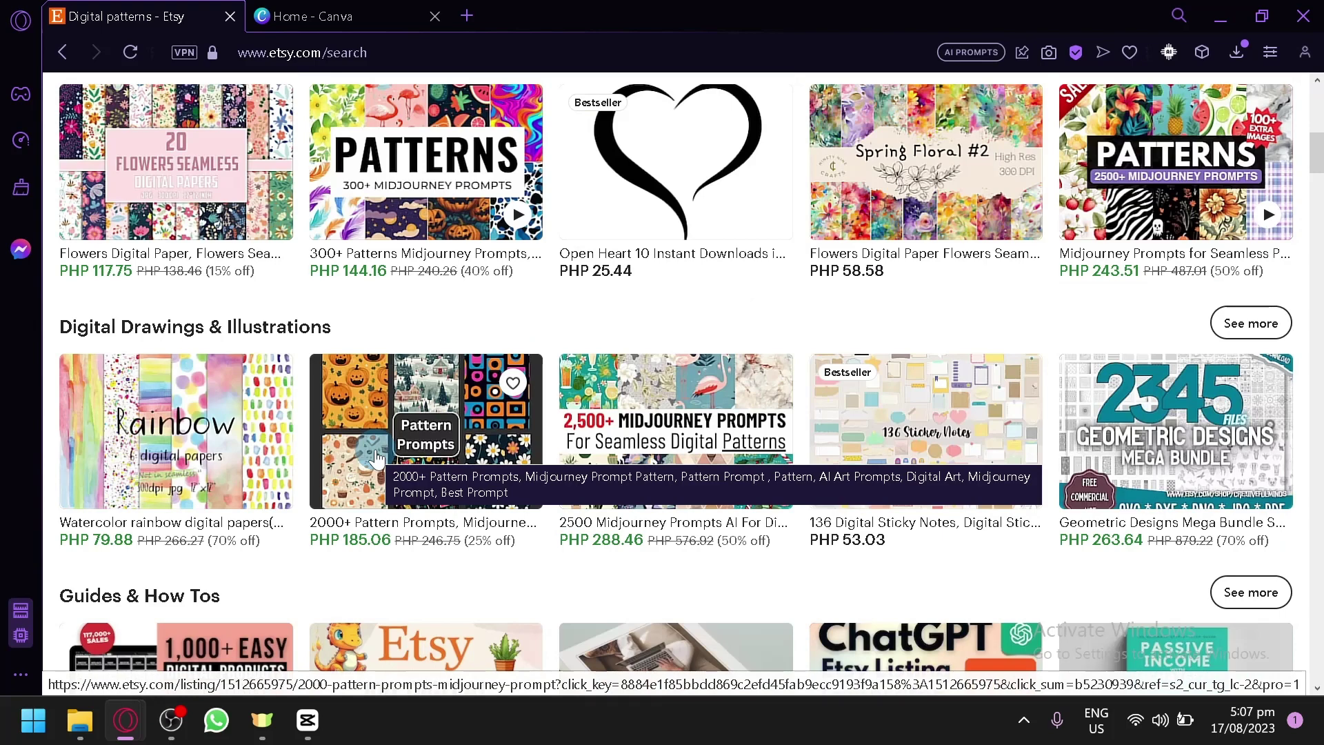
left_click(386, 9)
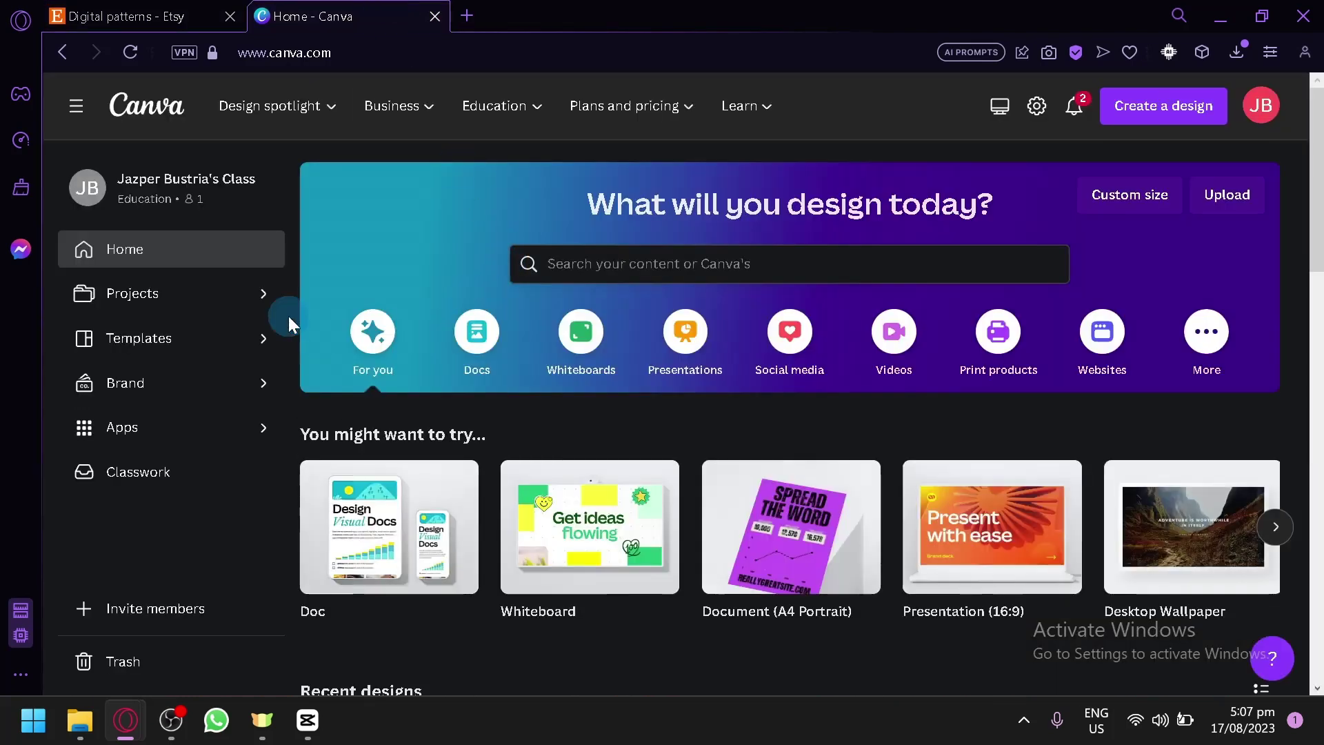
left_click(118, 16)
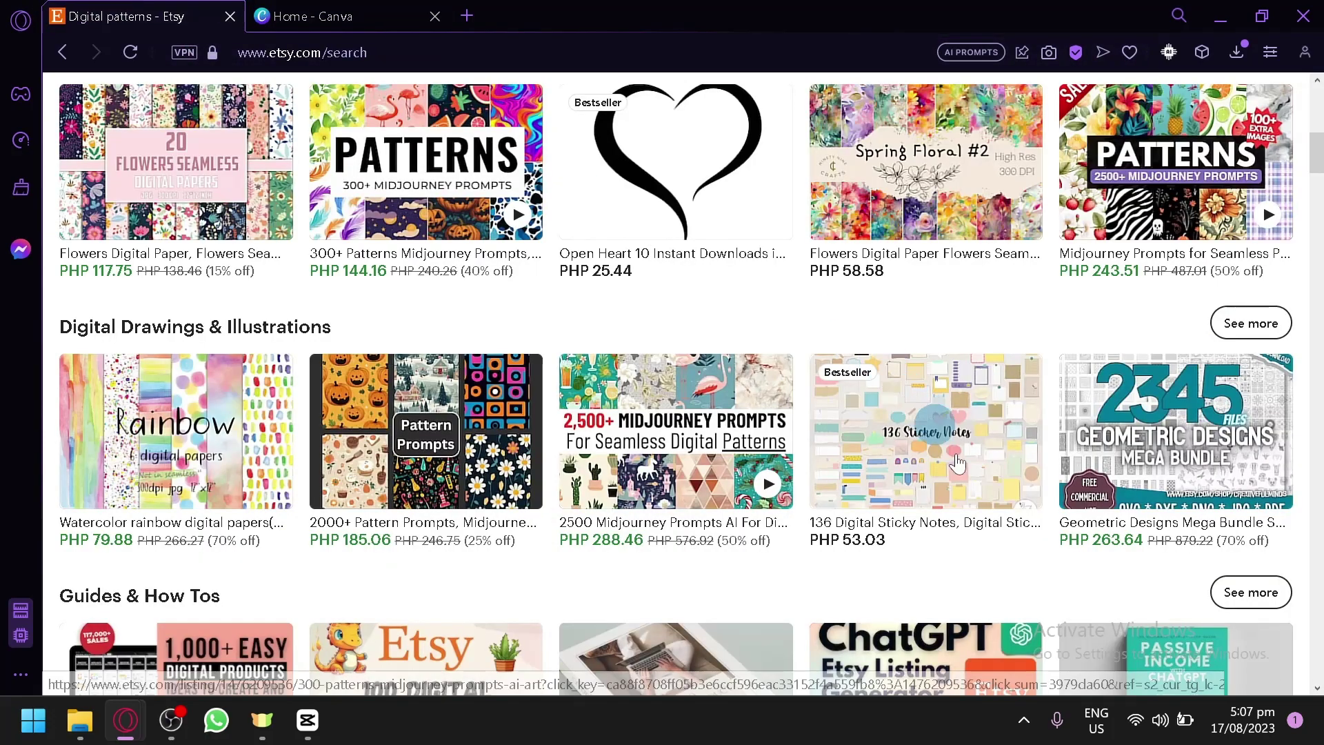
scroll(1066, 414, "up", 8)
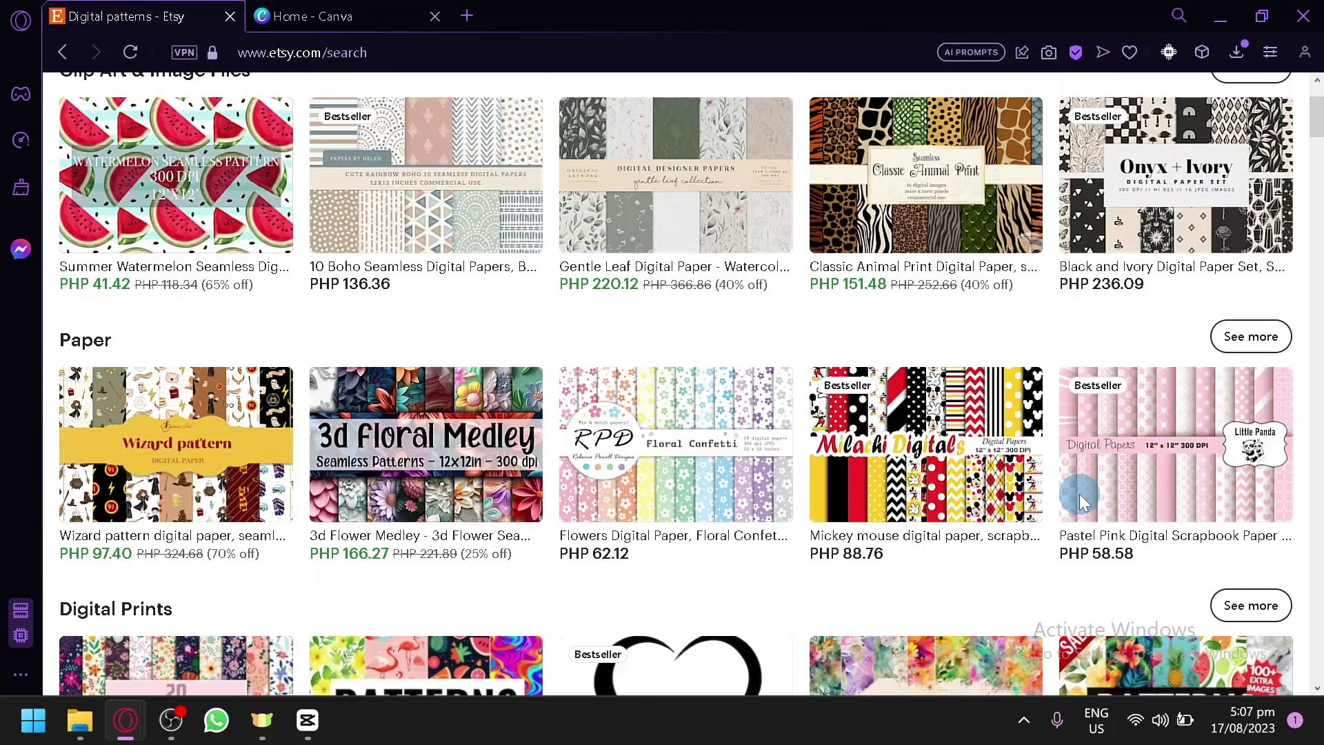
left_click(332, 13)
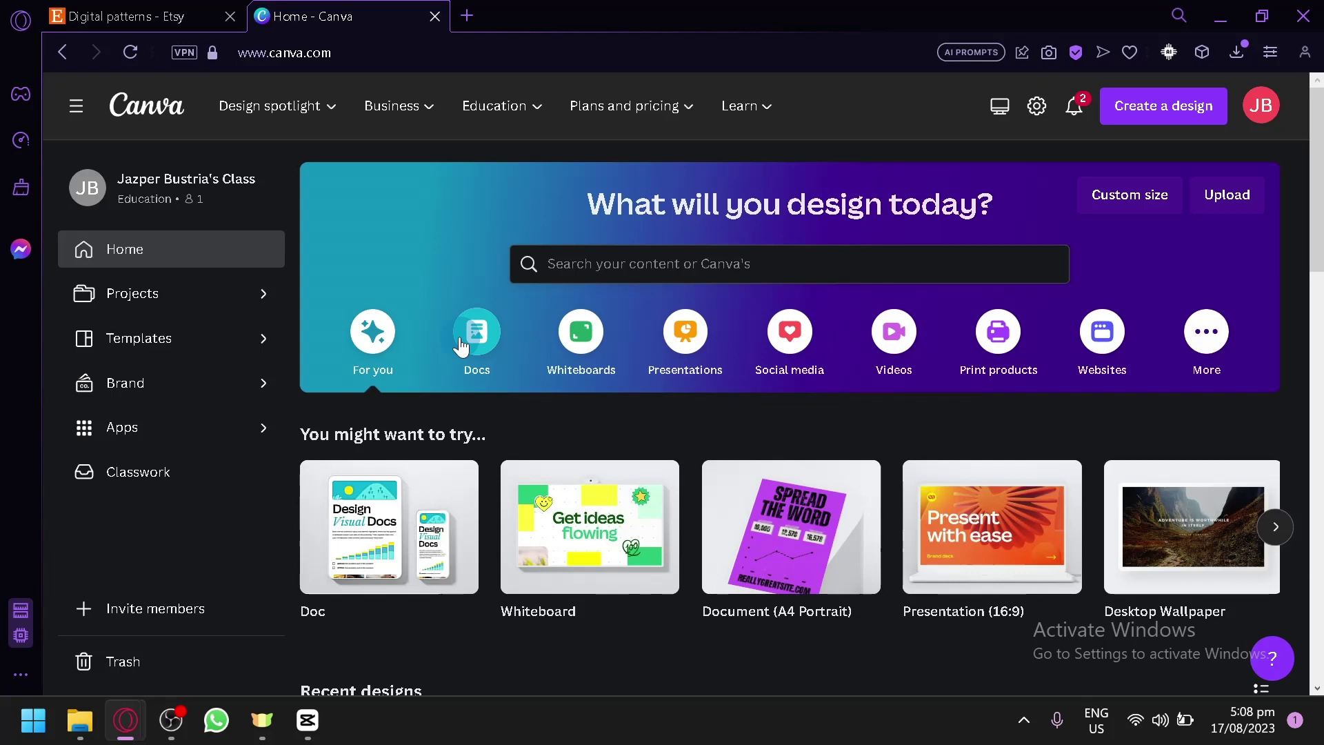
scroll(462, 338, "down", 5)
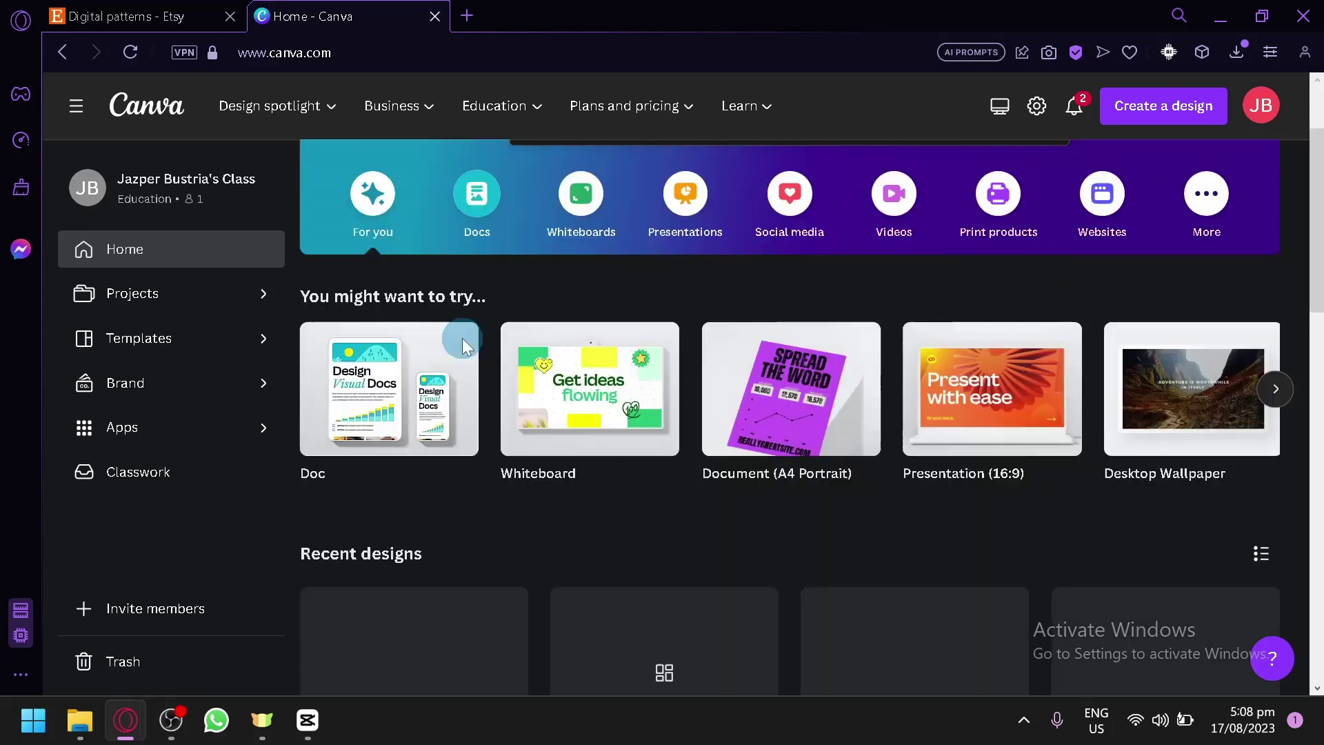
scroll(462, 338, "up", 5)
left_click(187, 8)
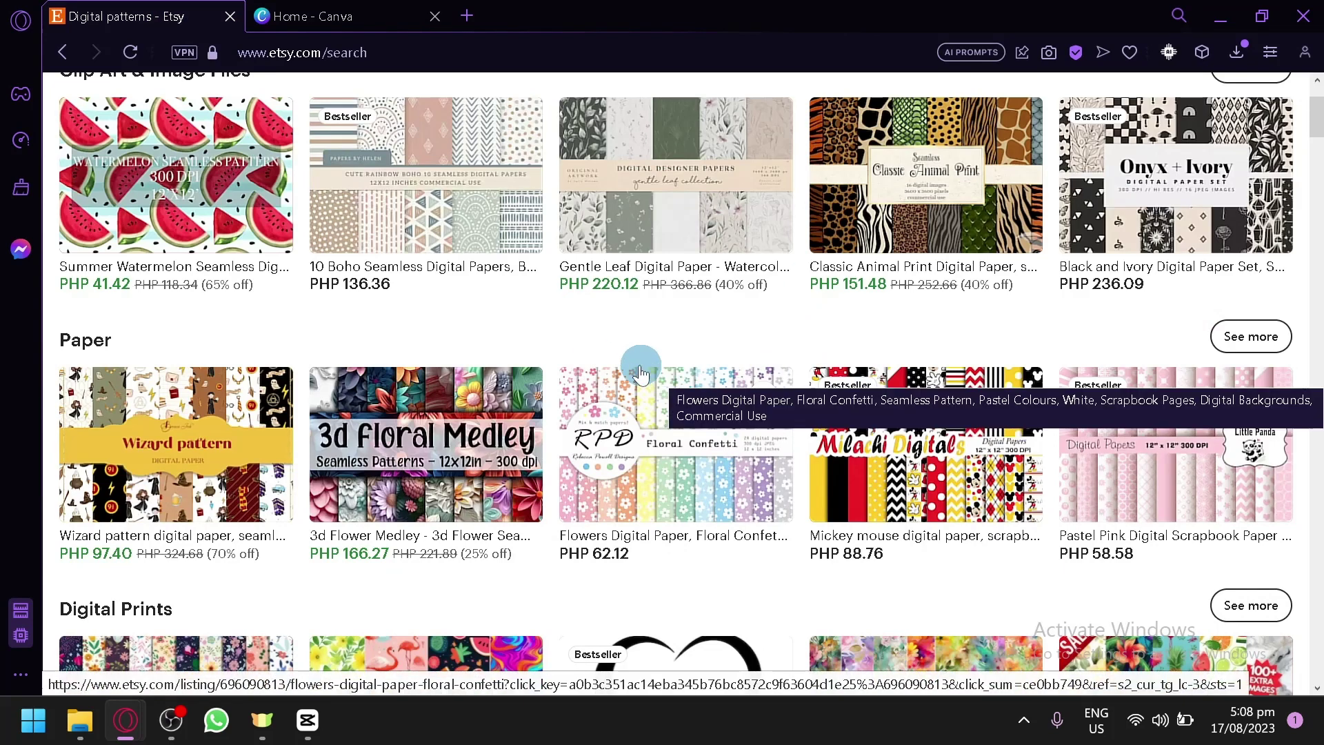
Open the Spring Floral #2 flowers digital paper listing from the Digital Prints section
scroll(640, 374, "up", 2)
scroll(640, 375, "down", 4)
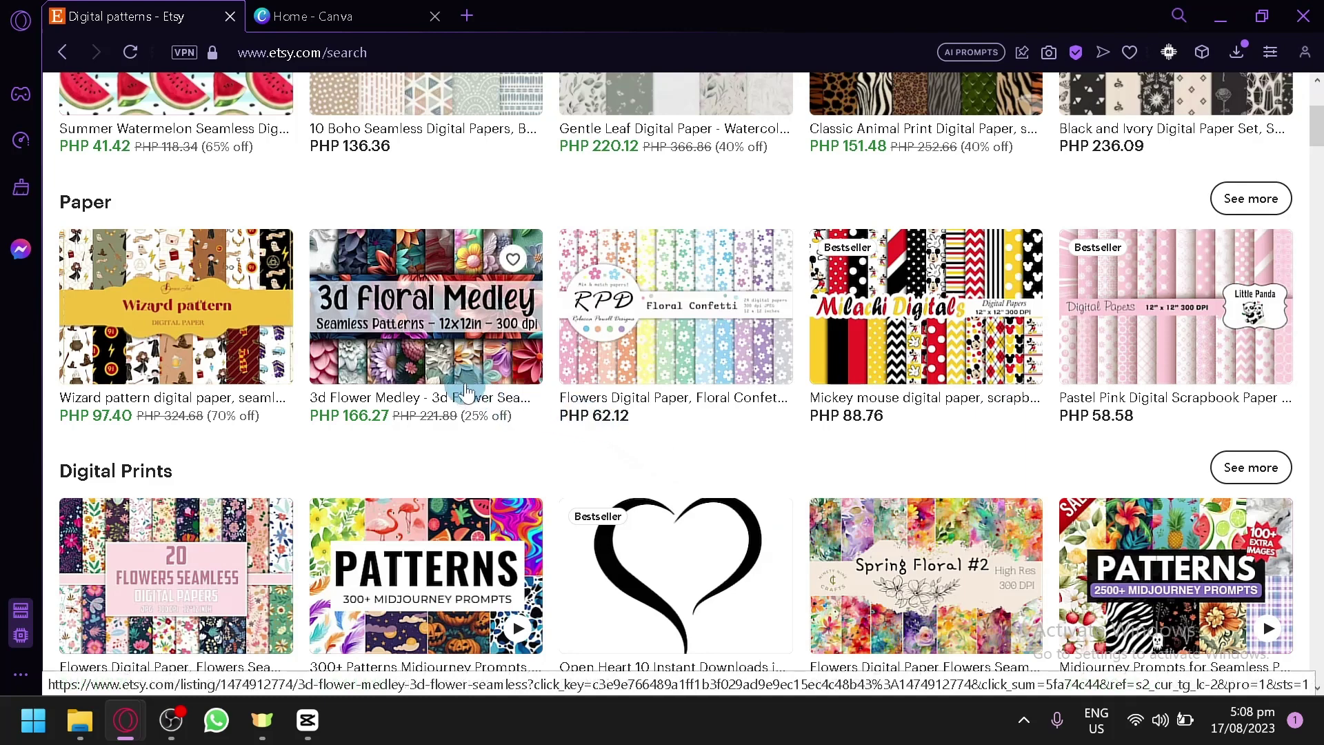
scroll(458, 384, "down", 2)
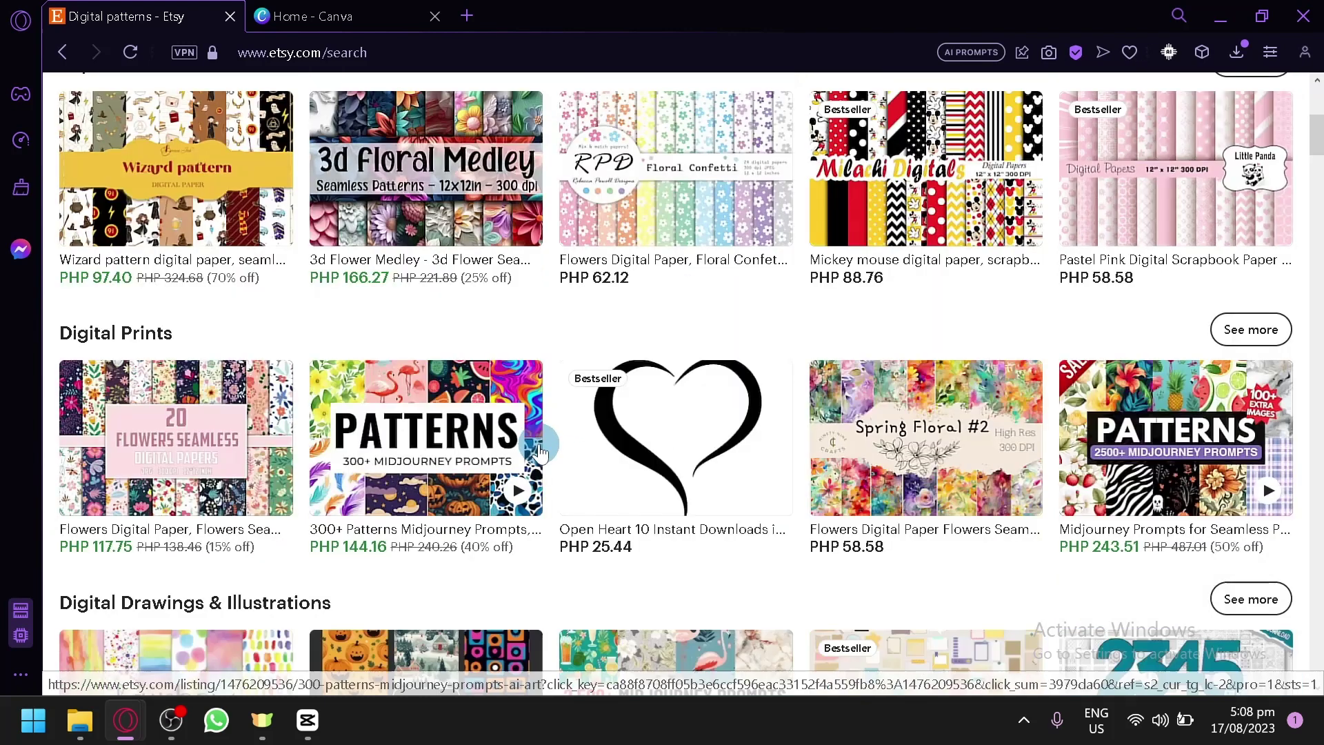
left_click(919, 426)
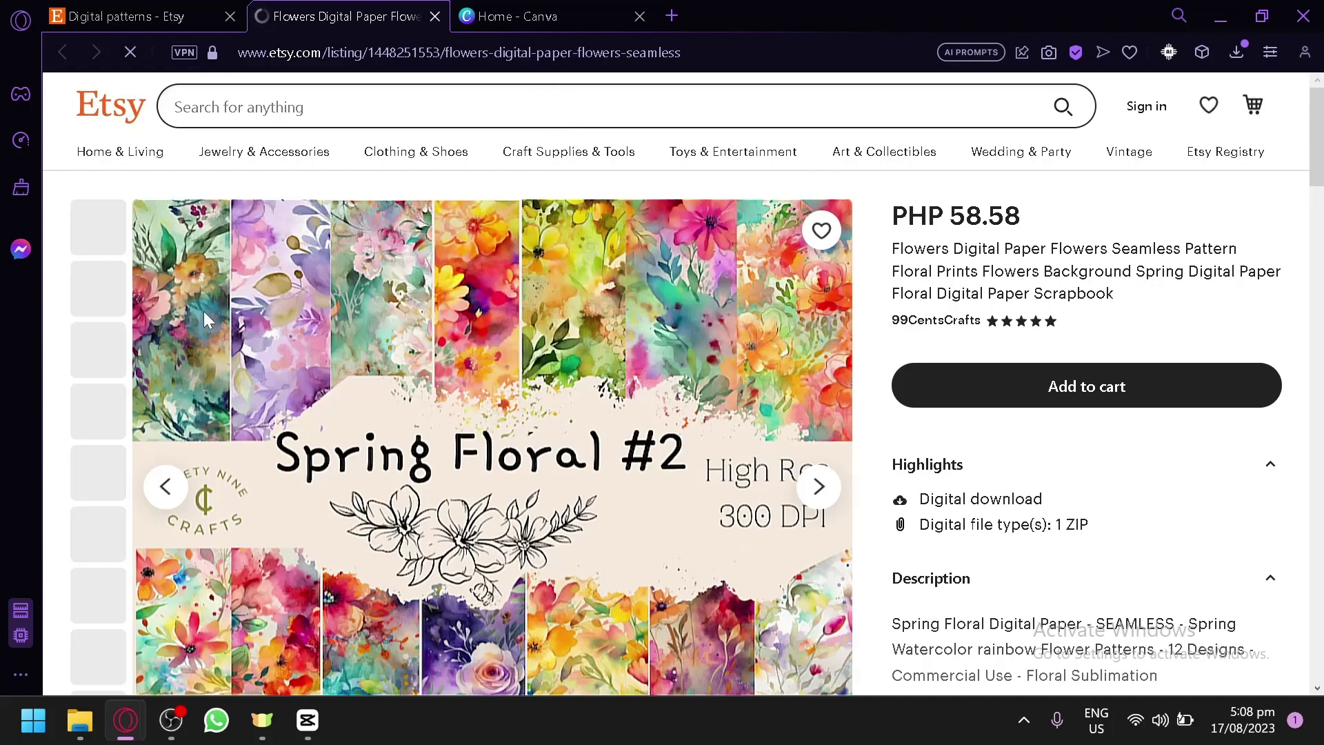
Examine the Spring Floral #2 listing's description, delivery details and customer reviews
scroll(588, 273, "down", 2)
scroll(680, 346, "down", 6)
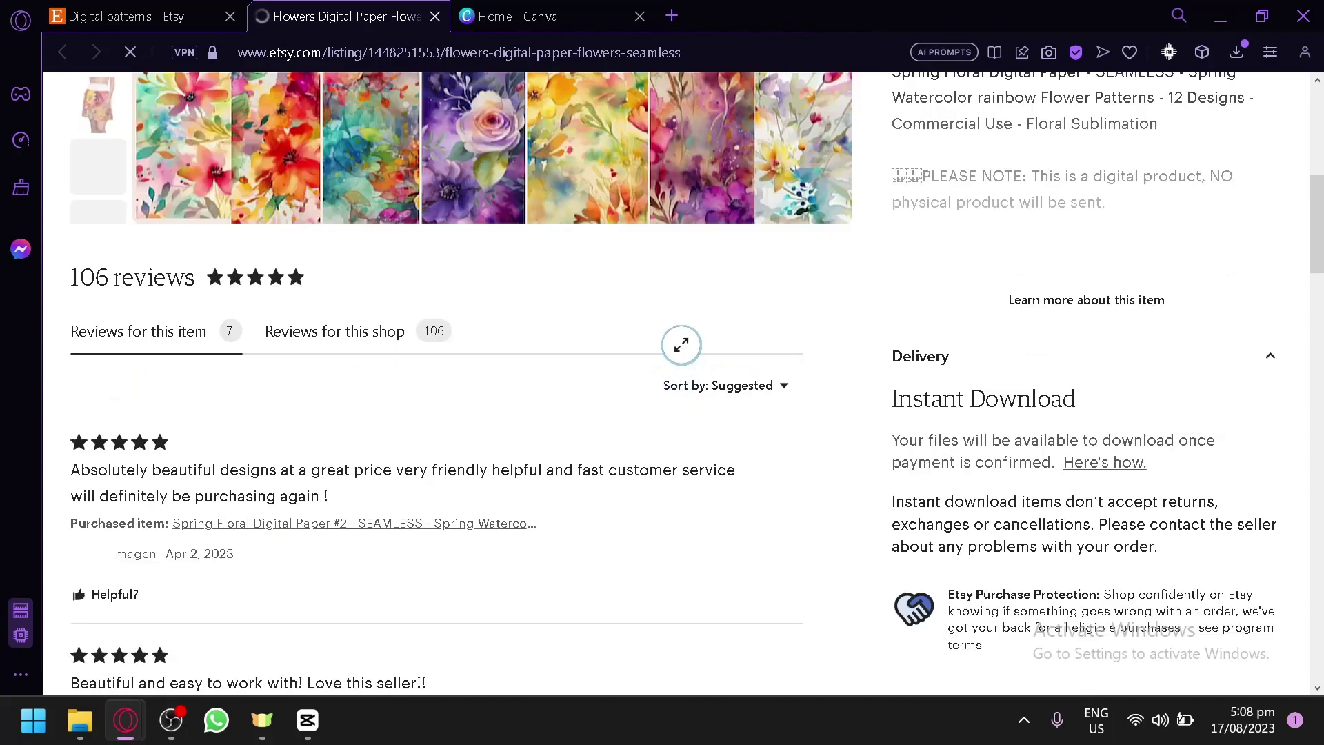
scroll(621, 329, "down", 8)
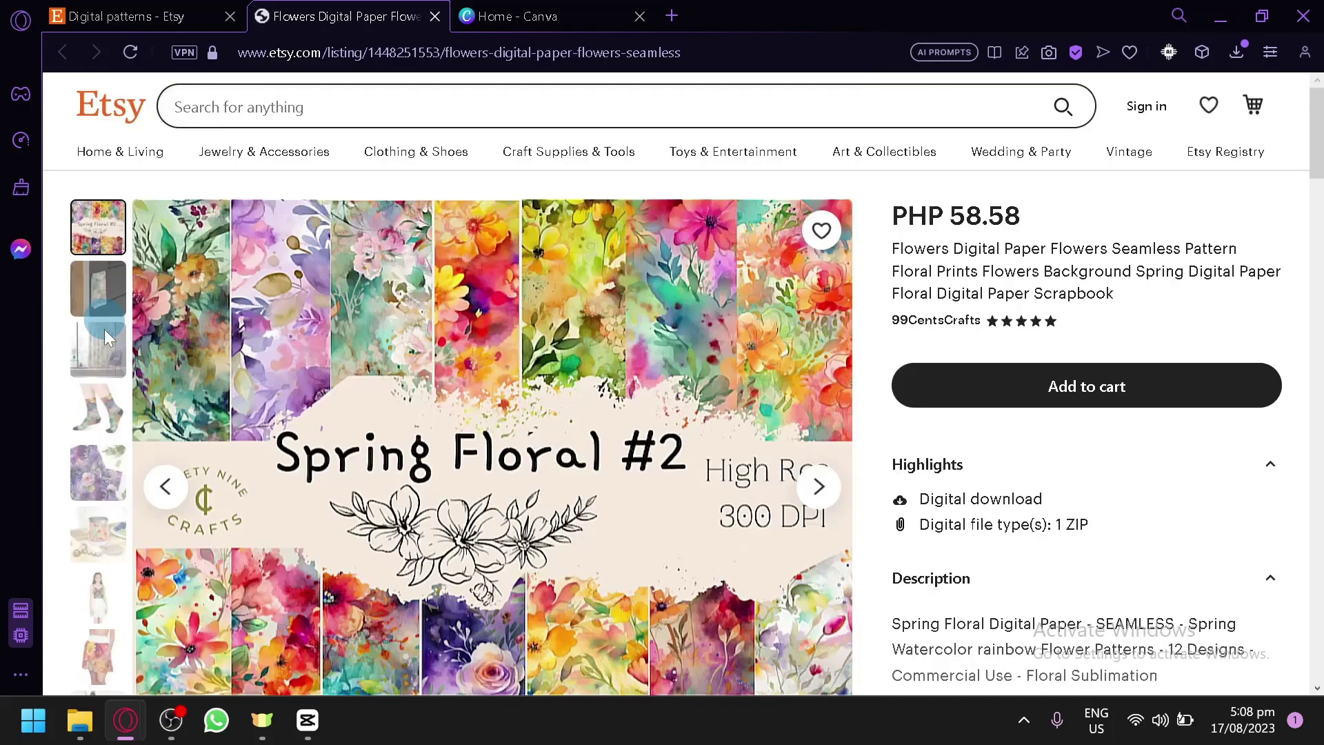
View the listing's mockup photos, including the wrapping paper, socks and curtain, and return to the cover image
left_click(102, 345)
left_click(97, 433)
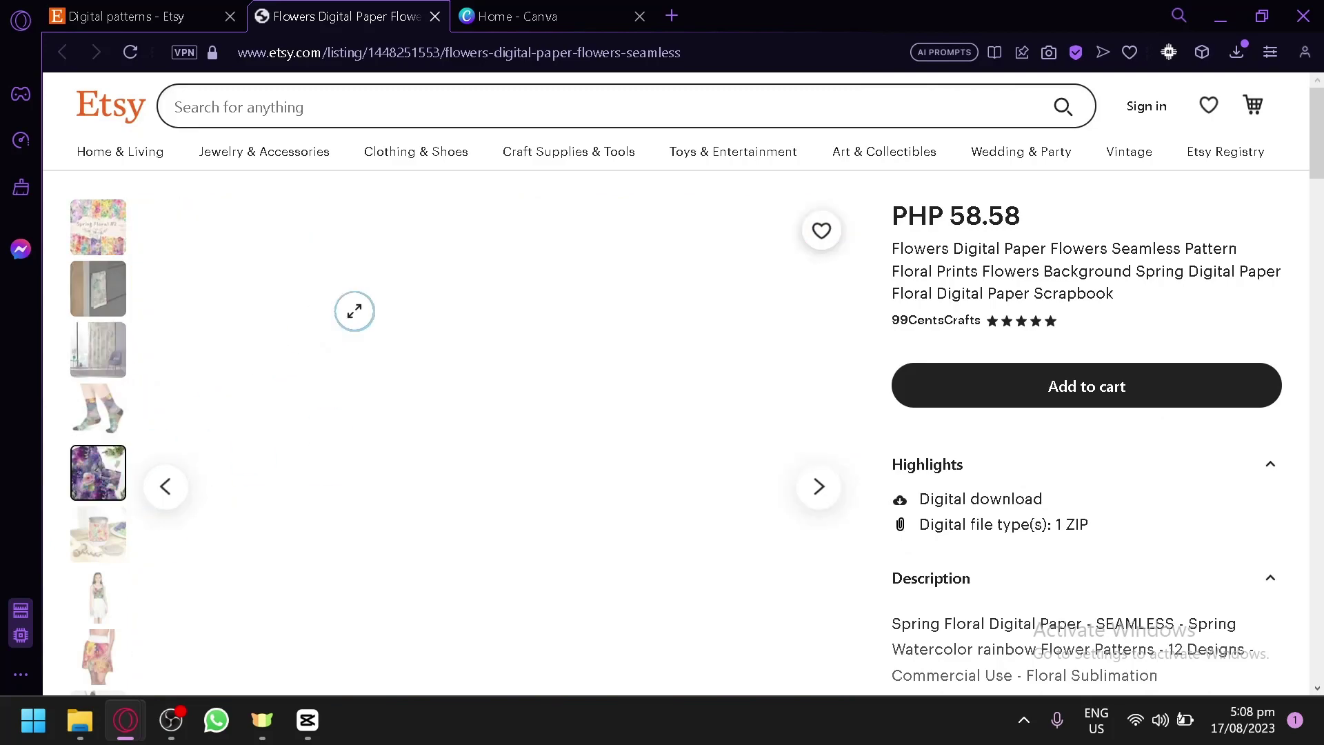
scroll(550, 455, "down", 2)
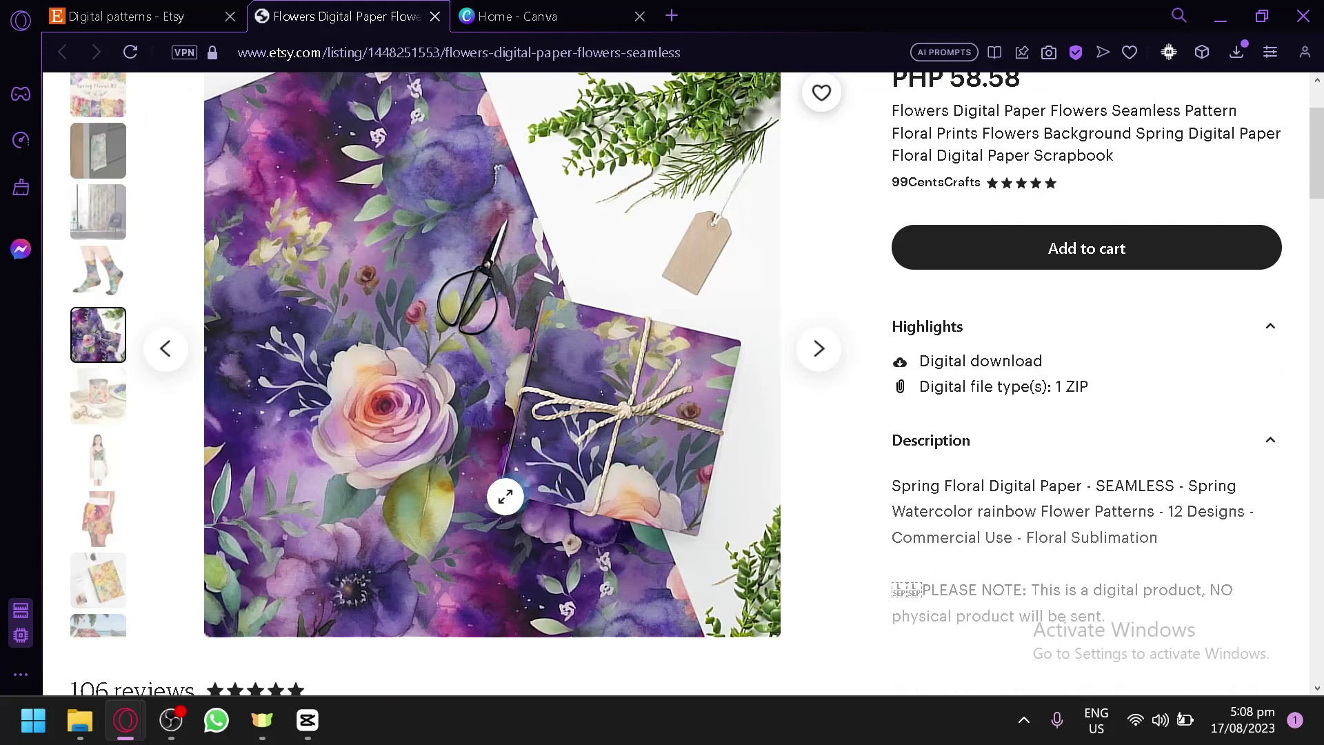
left_click(110, 279)
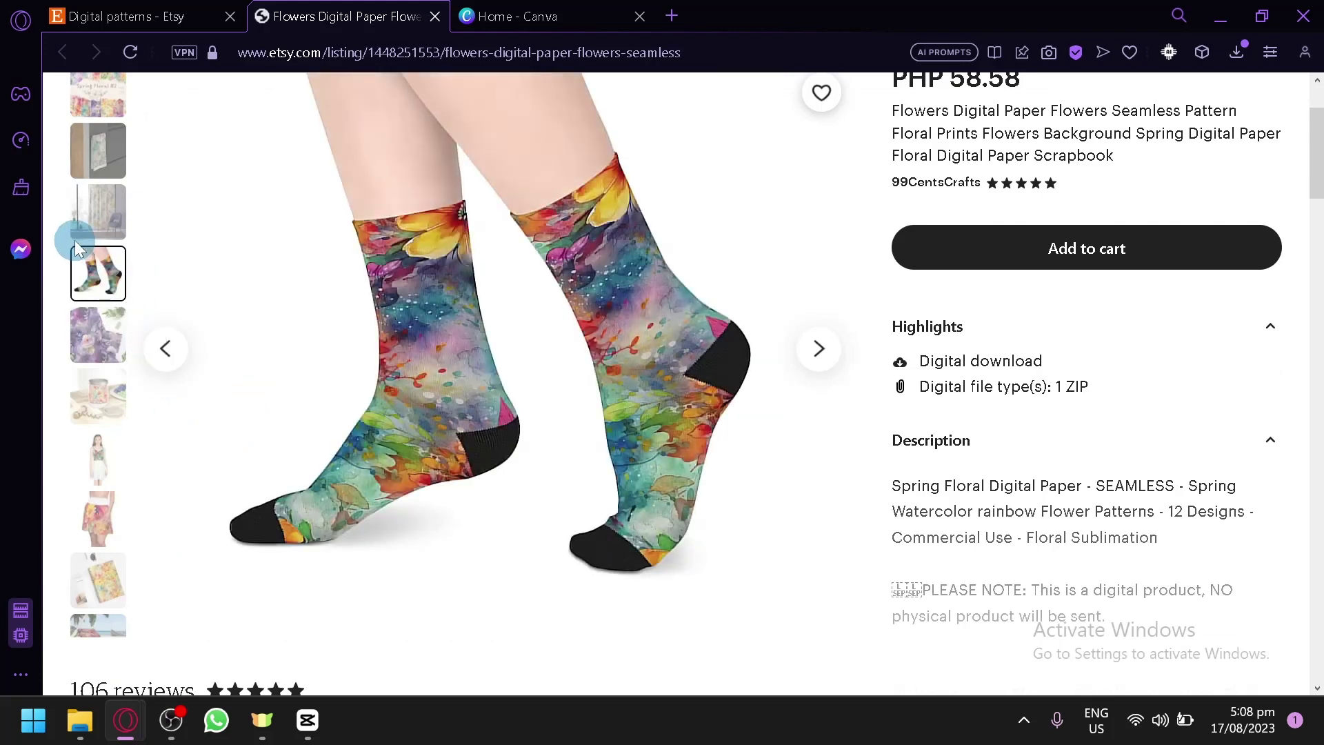
left_click(75, 232)
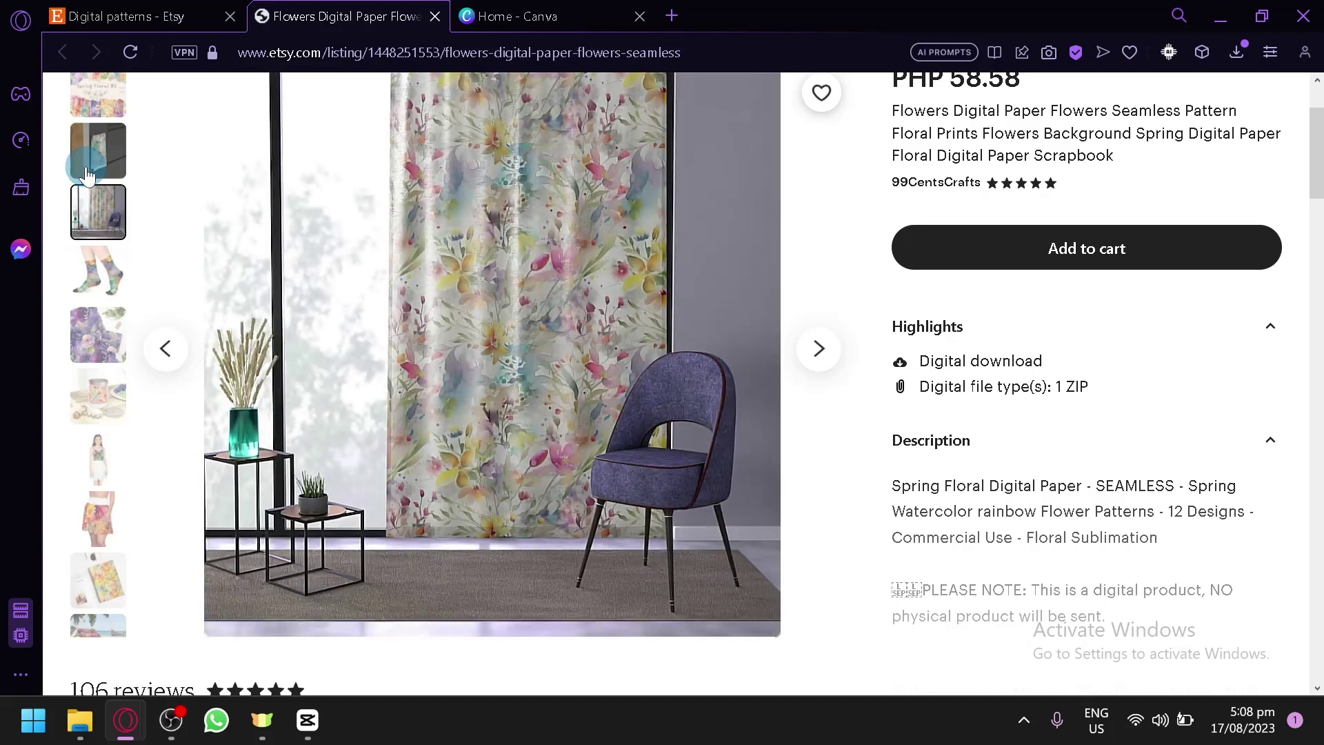
left_click(86, 166)
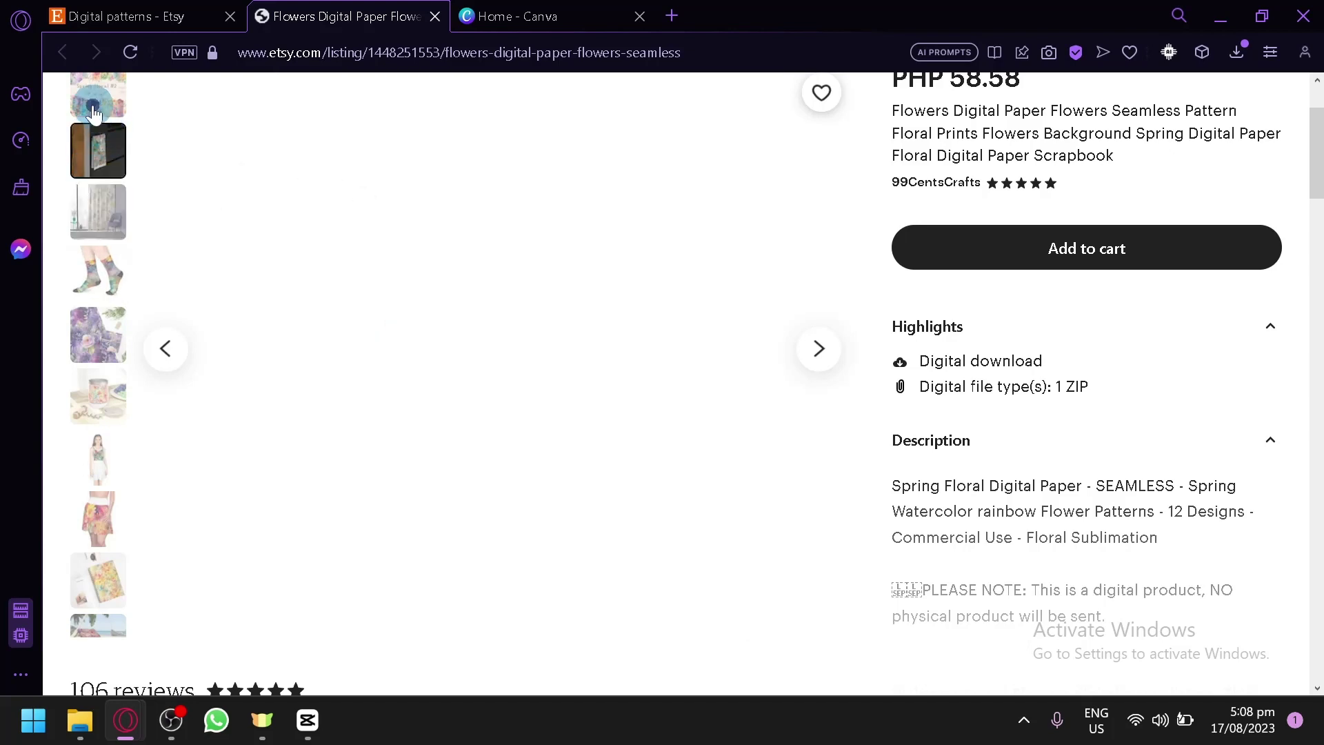
left_click(94, 112)
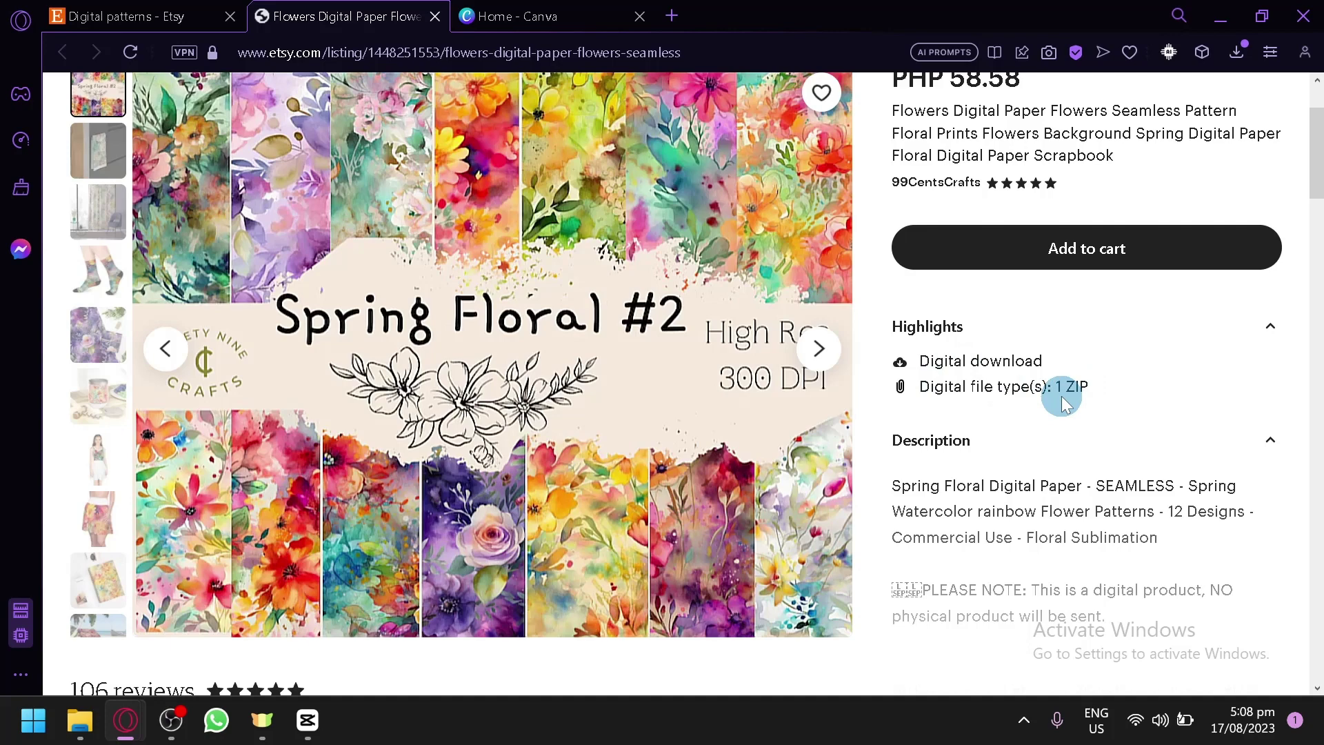
Switch to the Canva home page
left_click(594, 9)
mouse_move(511, 114)
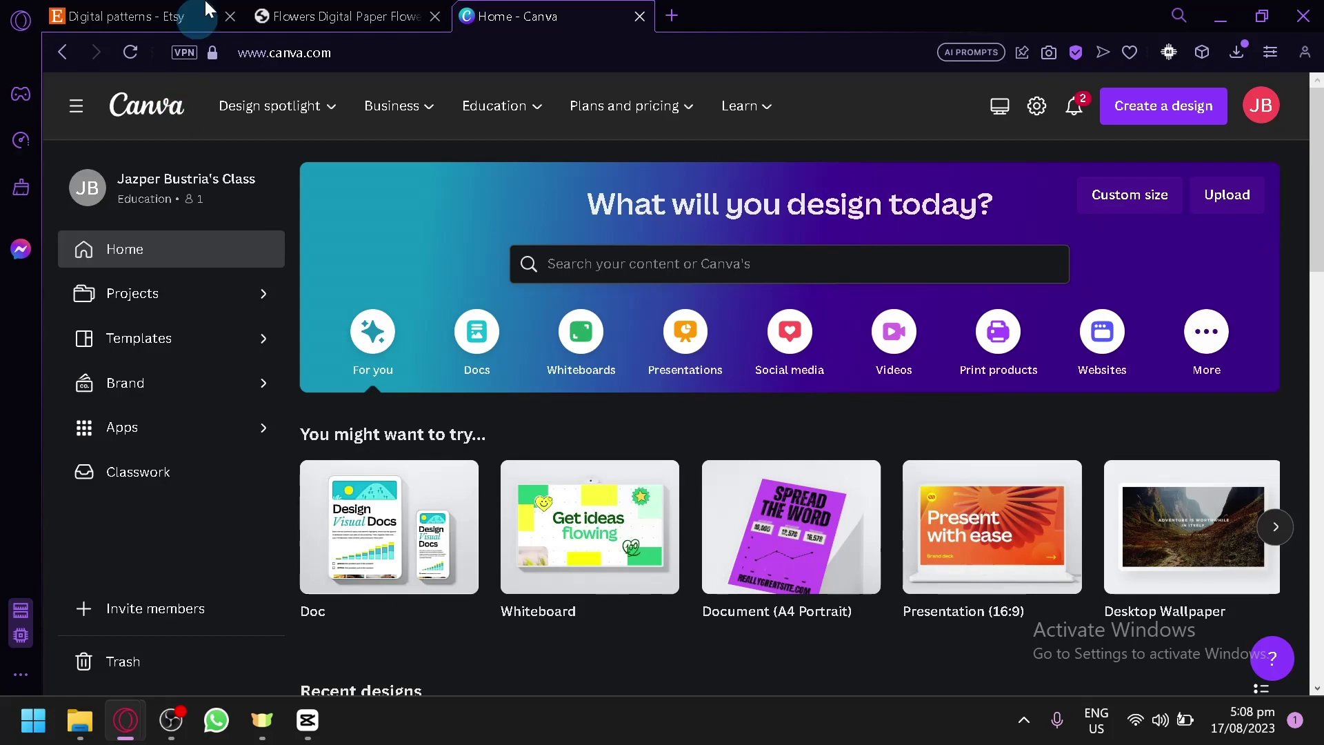
Revisit the Spring Floral #2 listing on Etsy and look over its delivery details and reviews
left_click(338, 16)
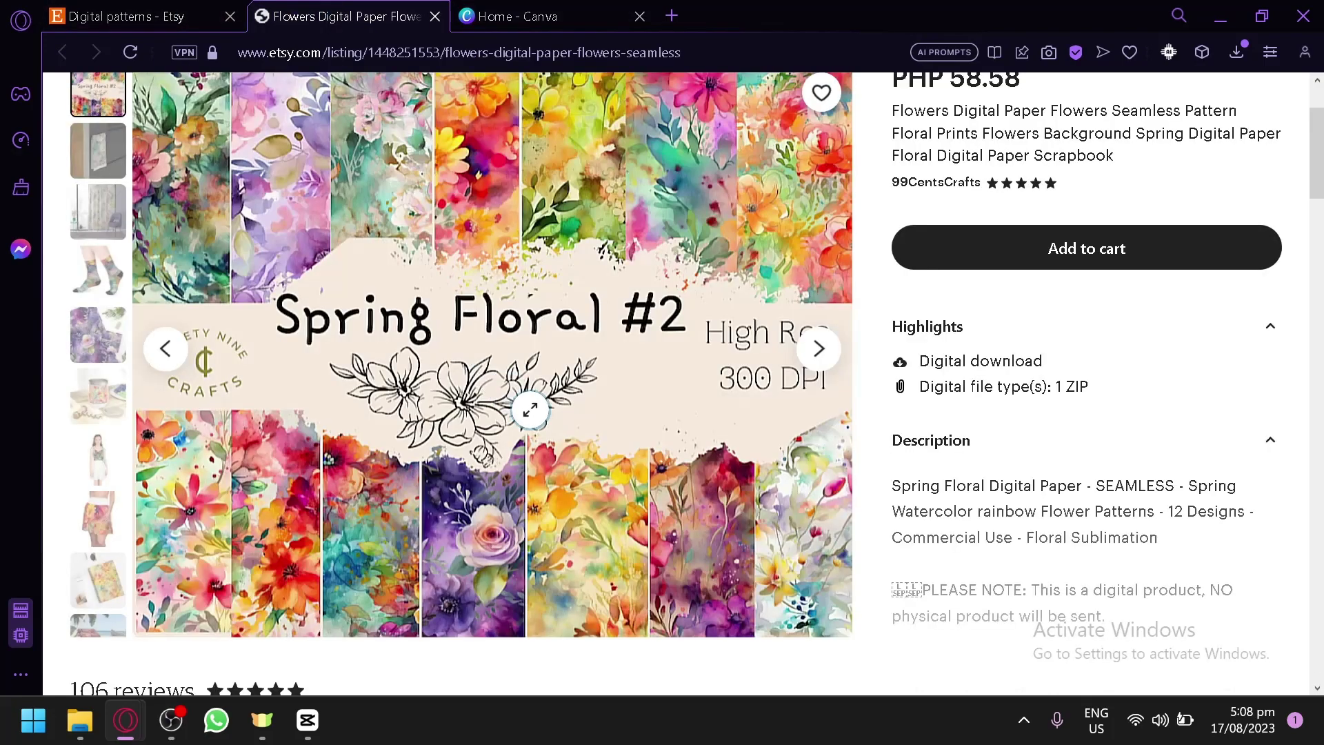
scroll(934, 437, "down", 8)
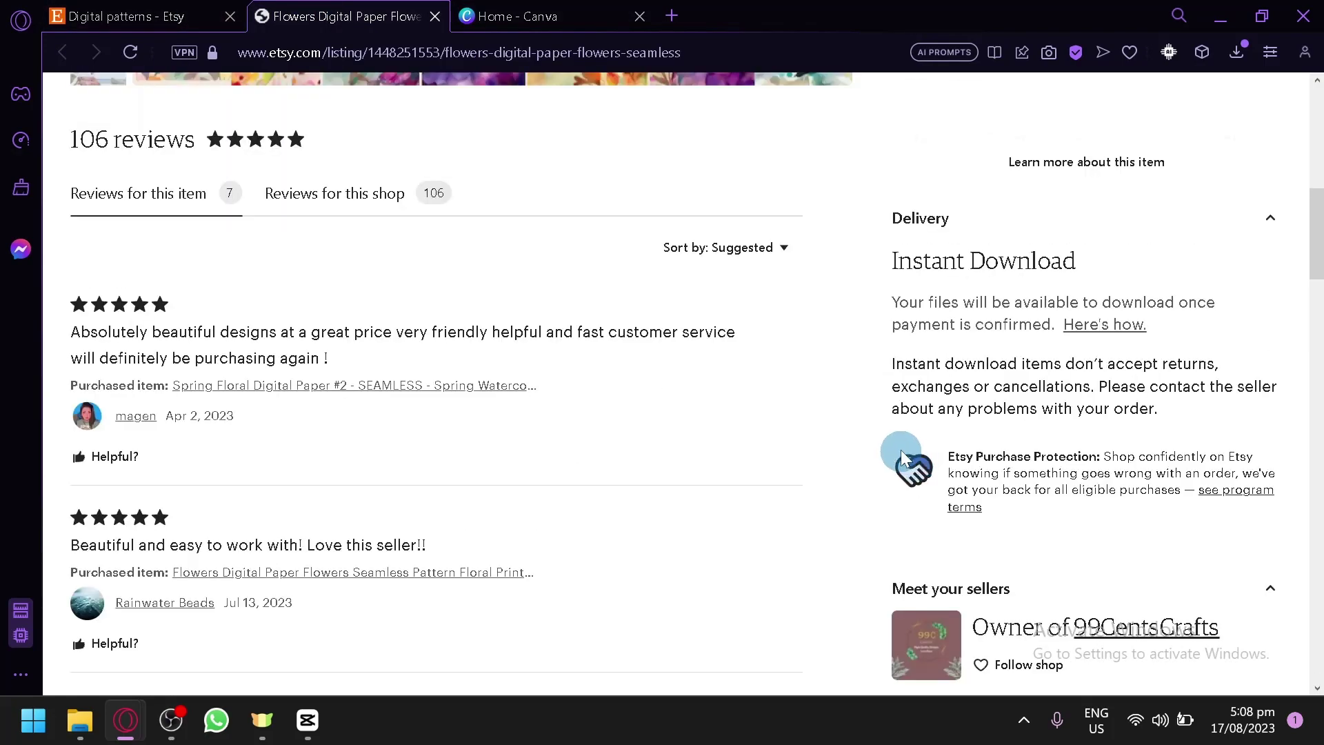
scroll(825, 444, "up", 10)
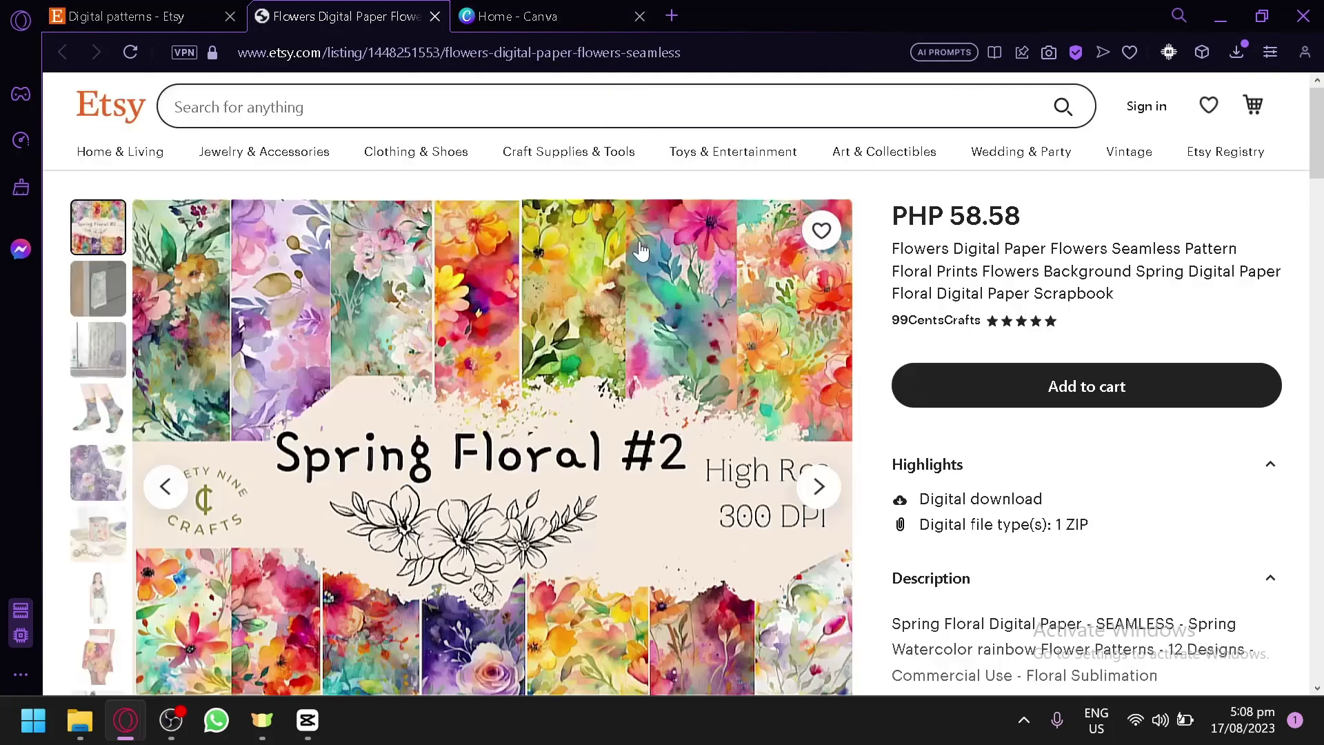
Switch to Canva, create a blank custom-size design of 1920 × 1080 px and close the Canva home page
left_click(579, 11)
left_click(1178, 105)
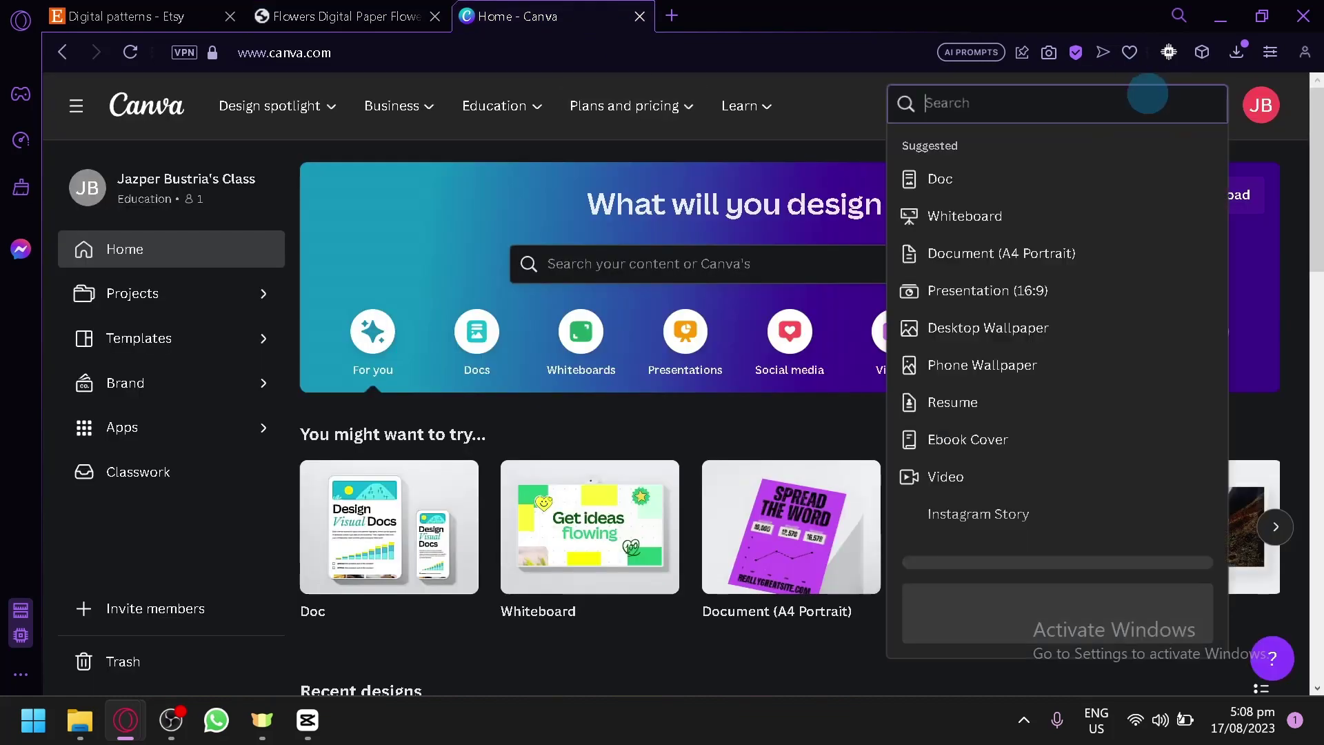
left_click(938, 603)
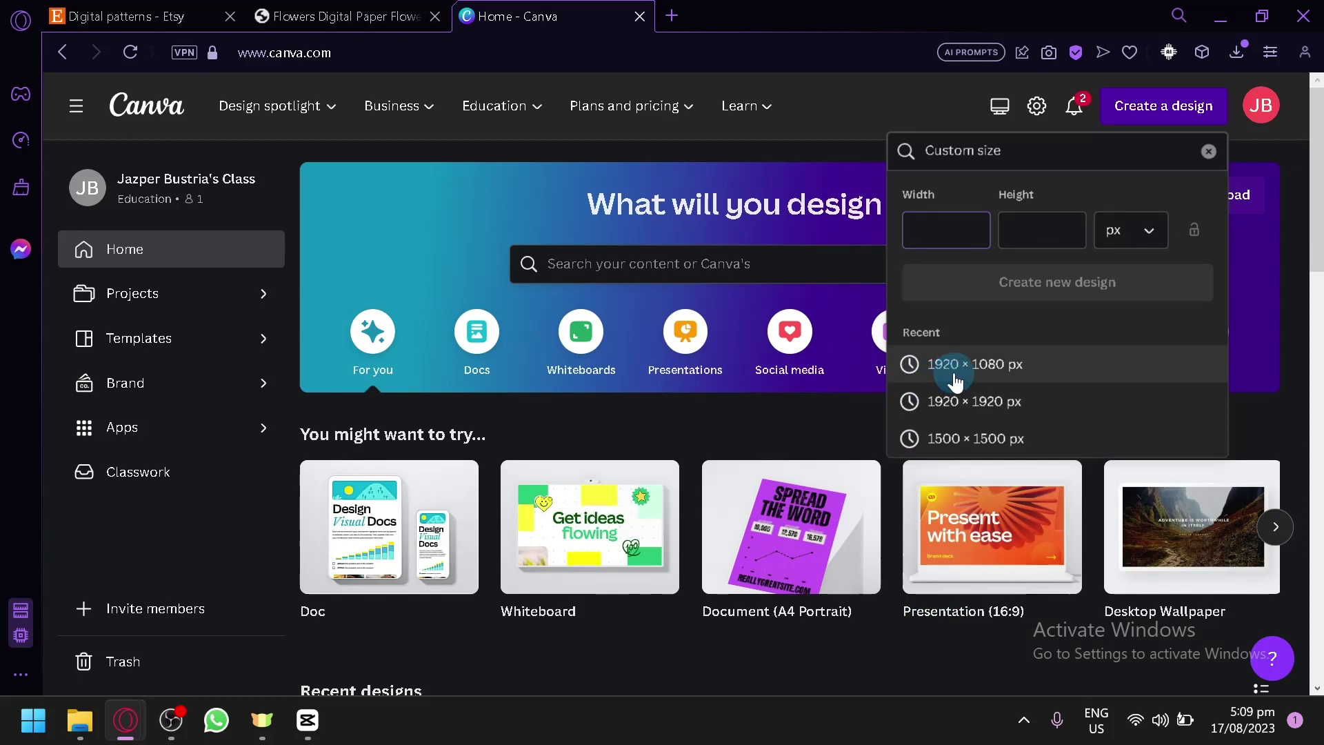
left_click(955, 372)
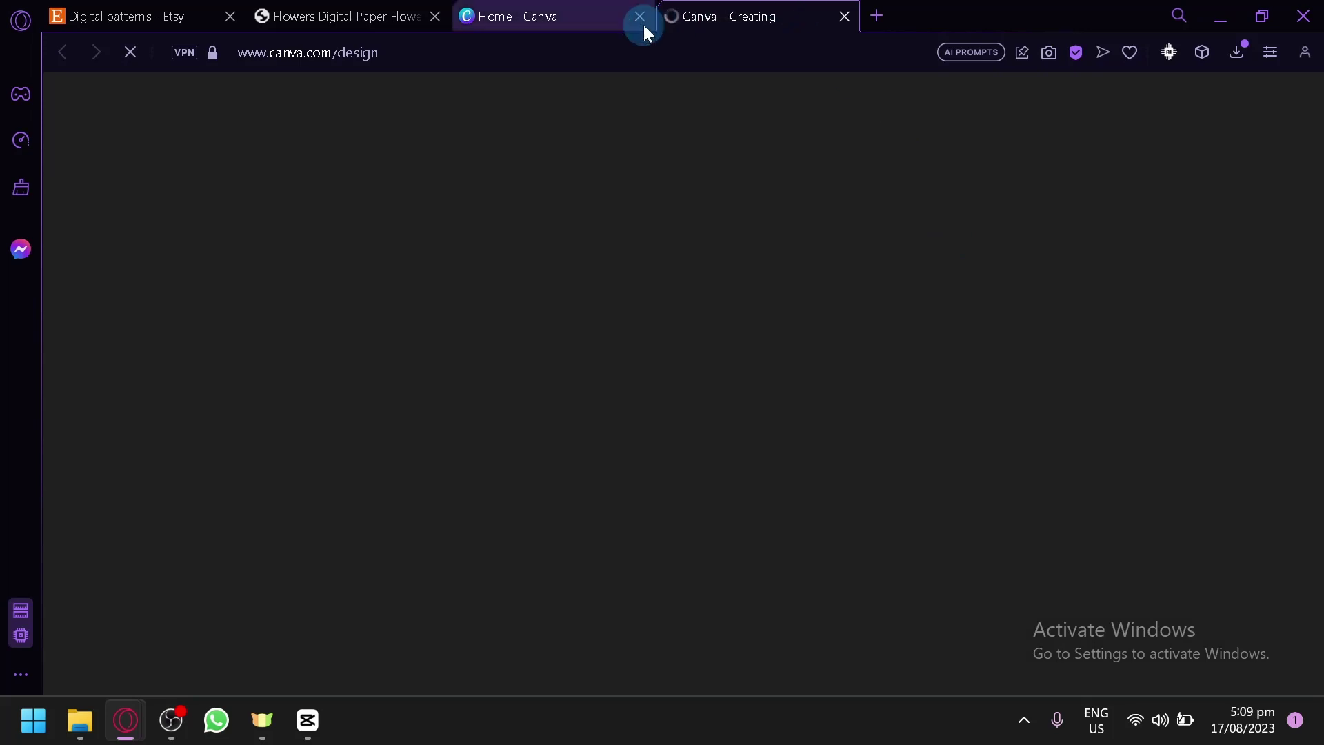
left_click(640, 16)
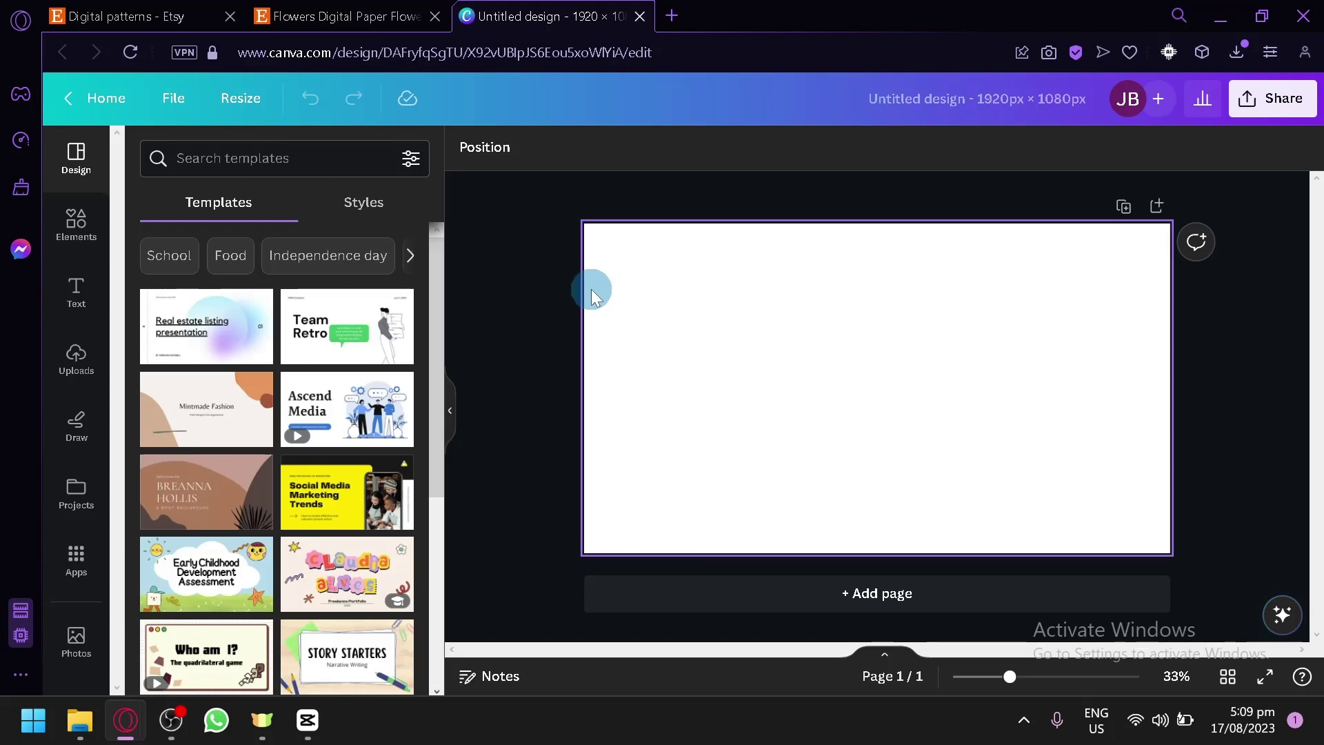
Look back at the Etsy flower listing and the digital patterns search results, and return to the blank Canva design
left_click(414, 16)
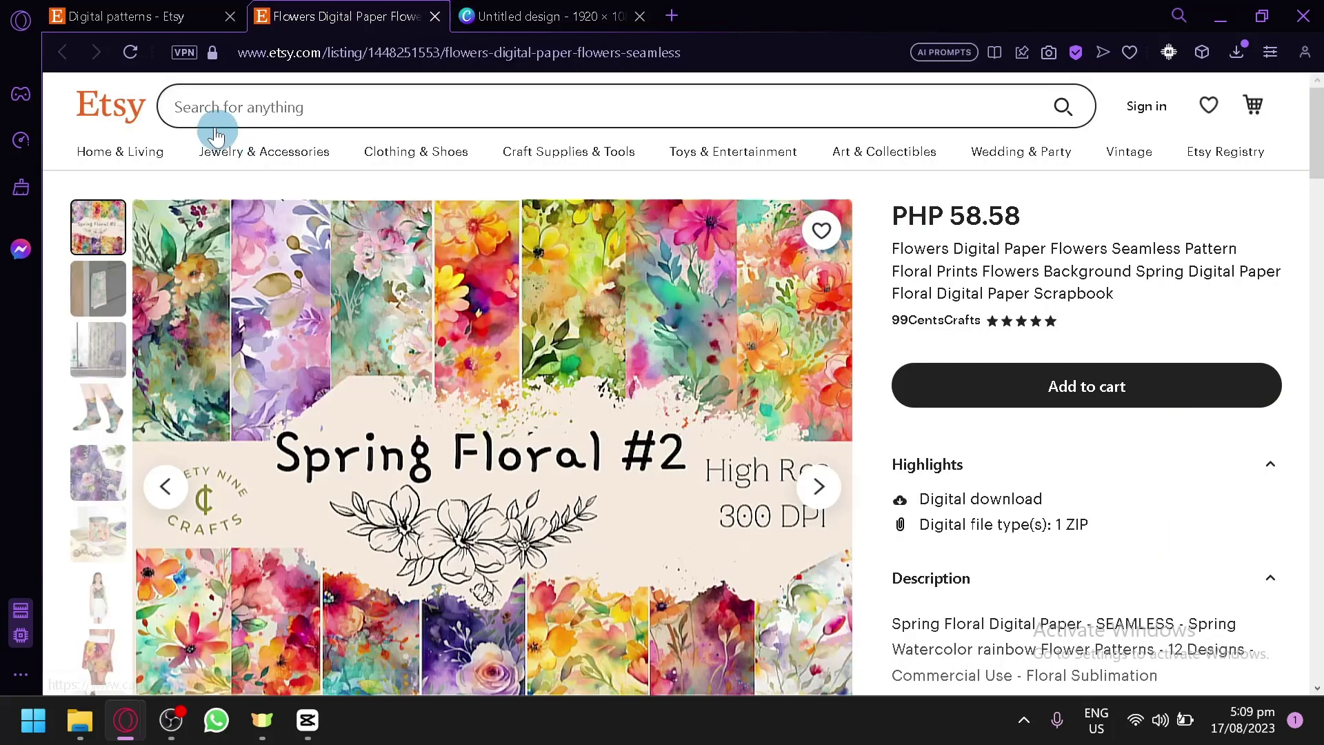
left_click(153, 15)
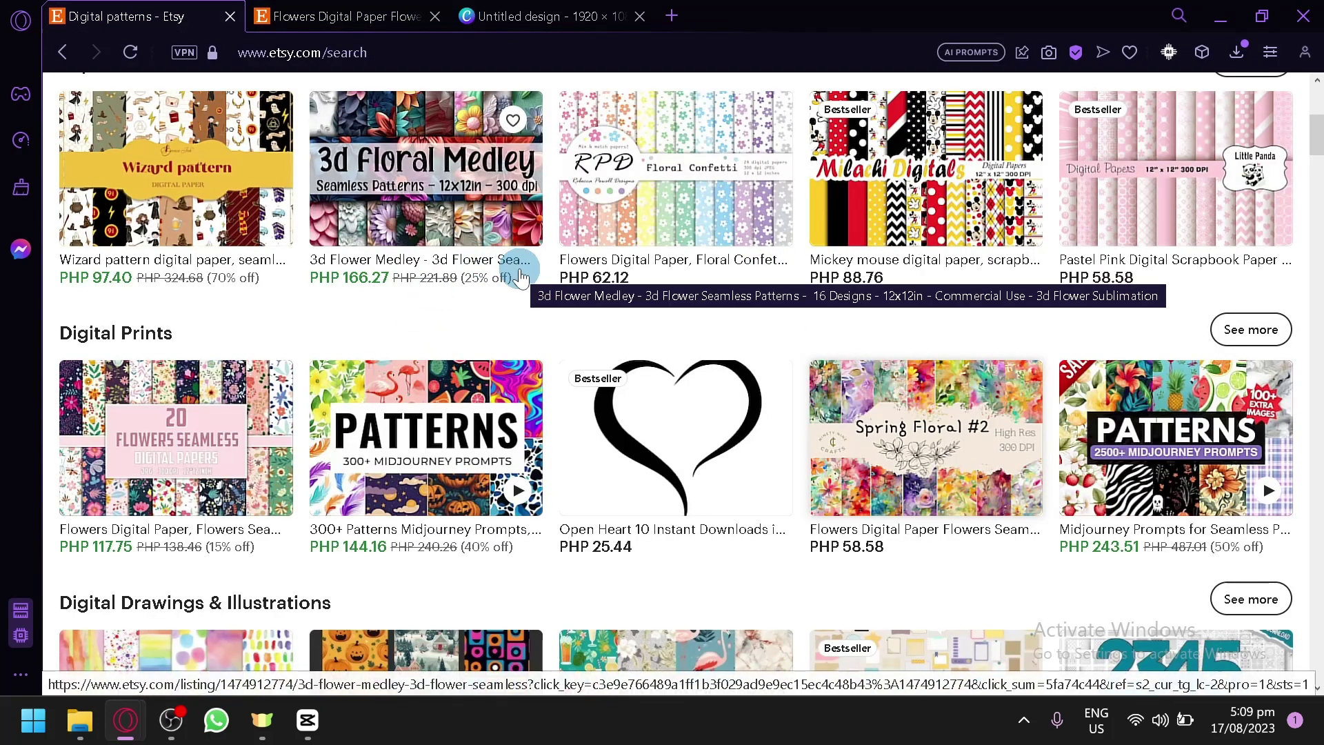
left_click(532, 10)
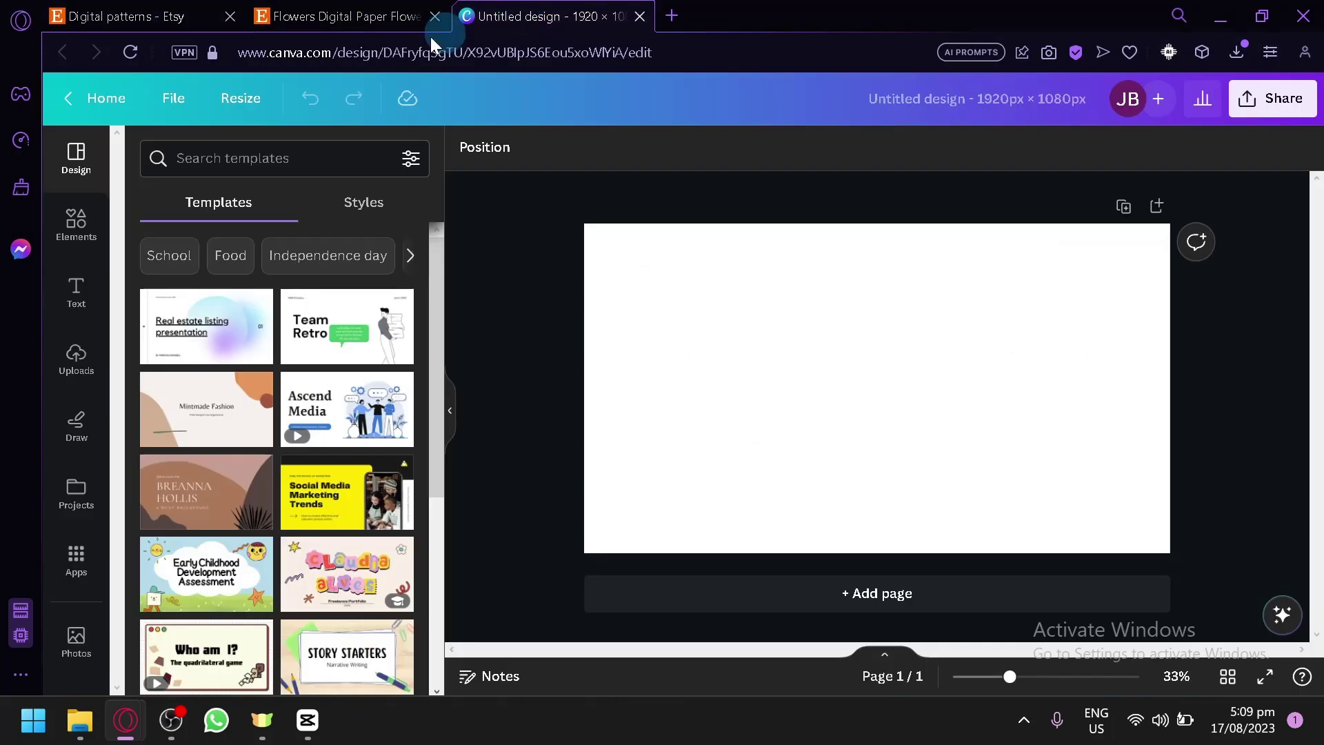
Search the Canva elements for "space" and restrict the results to graphics
left_click(81, 220)
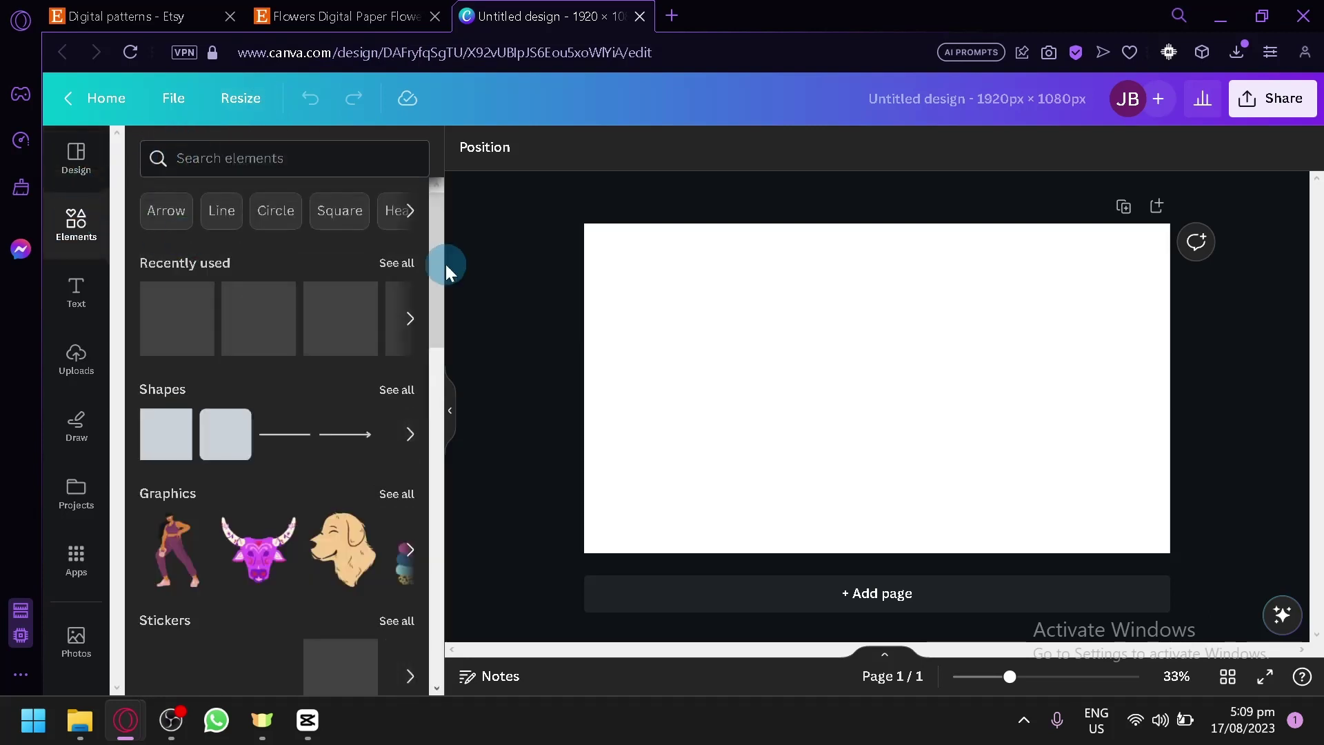
left_click(717, 390)
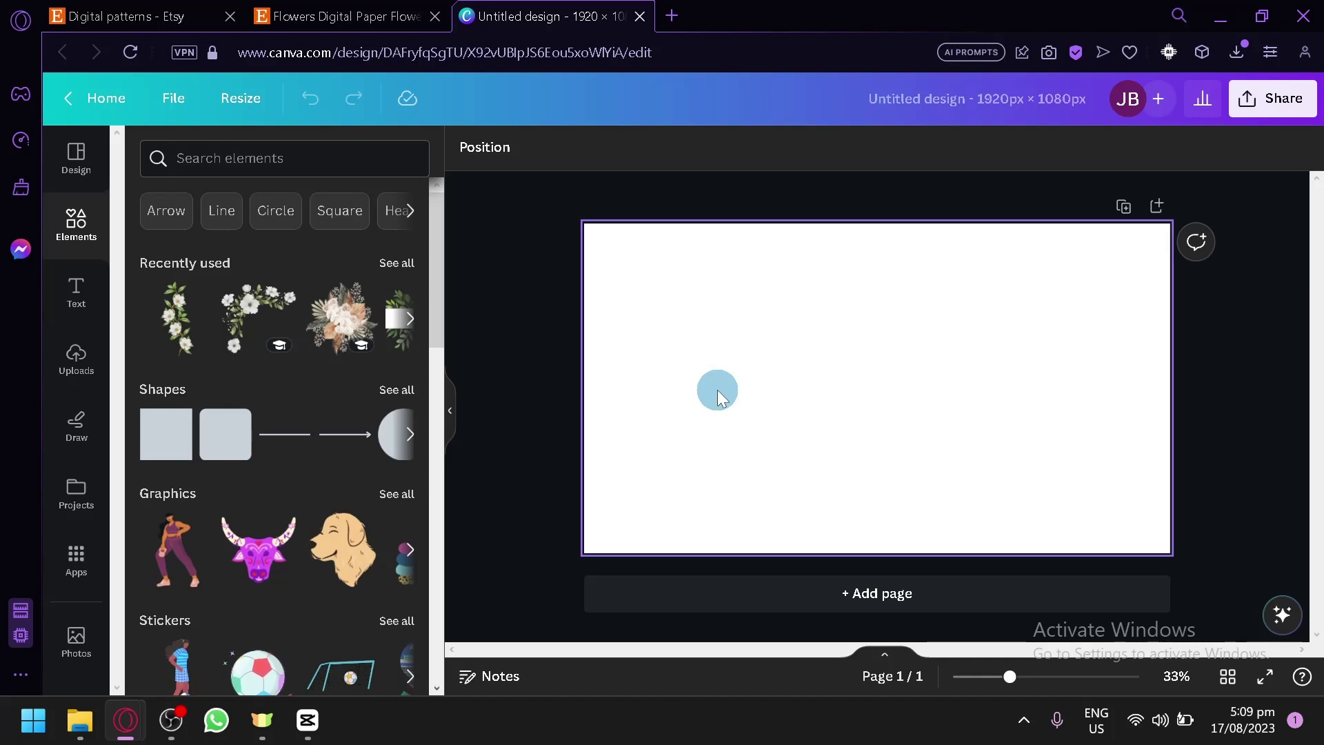
left_click(534, 307)
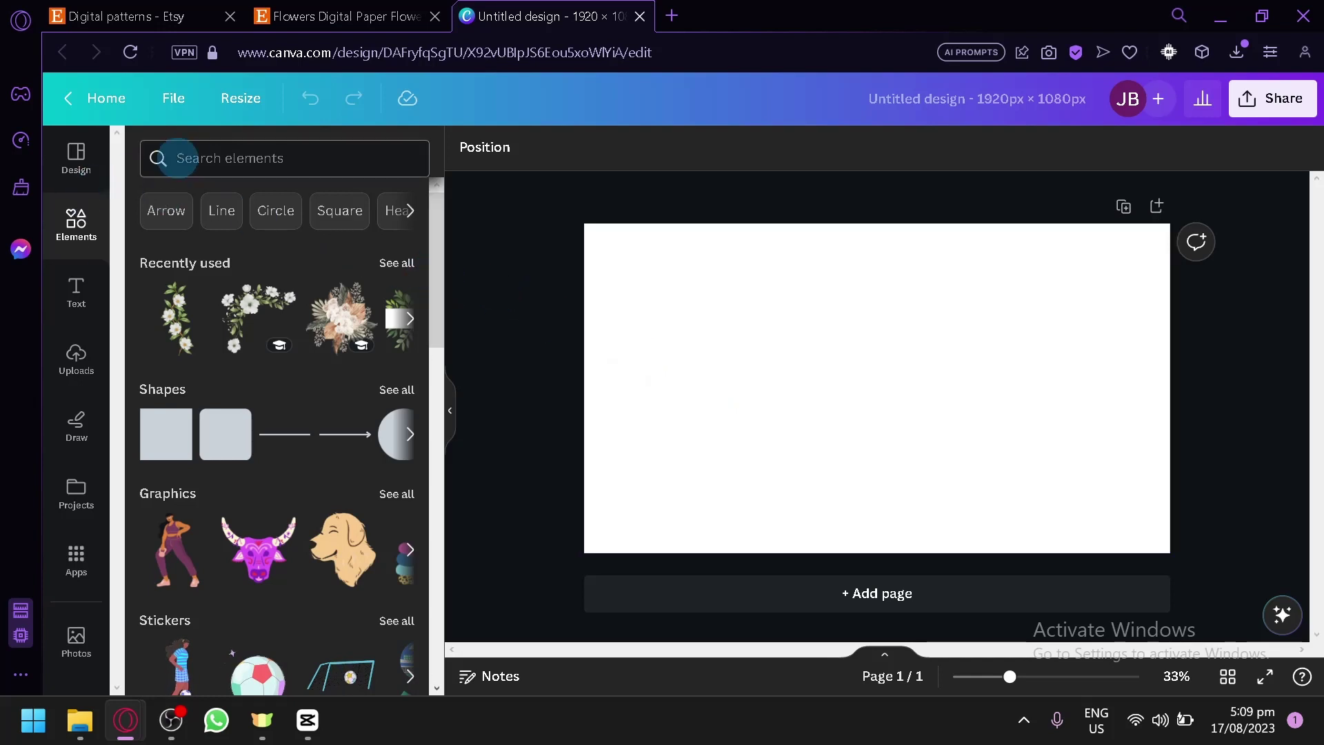
left_click(219, 163)
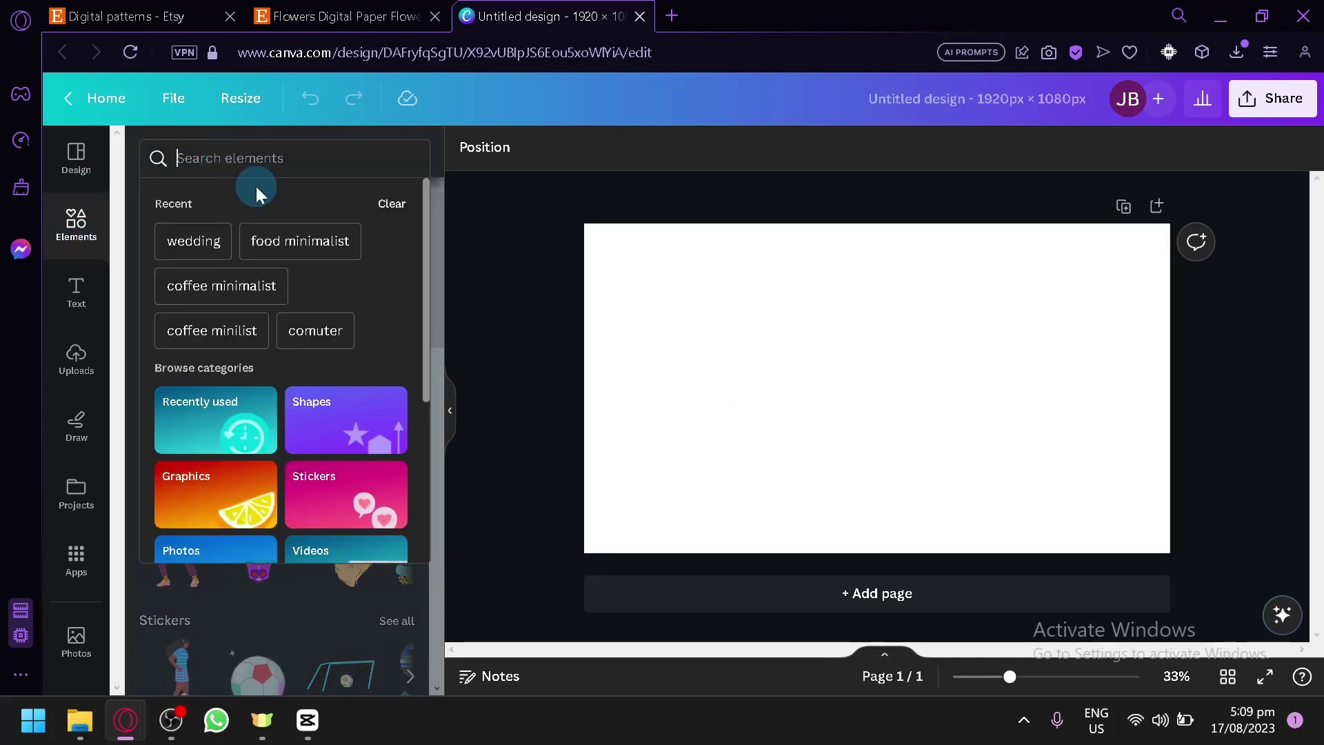
type("space")
key("Return")
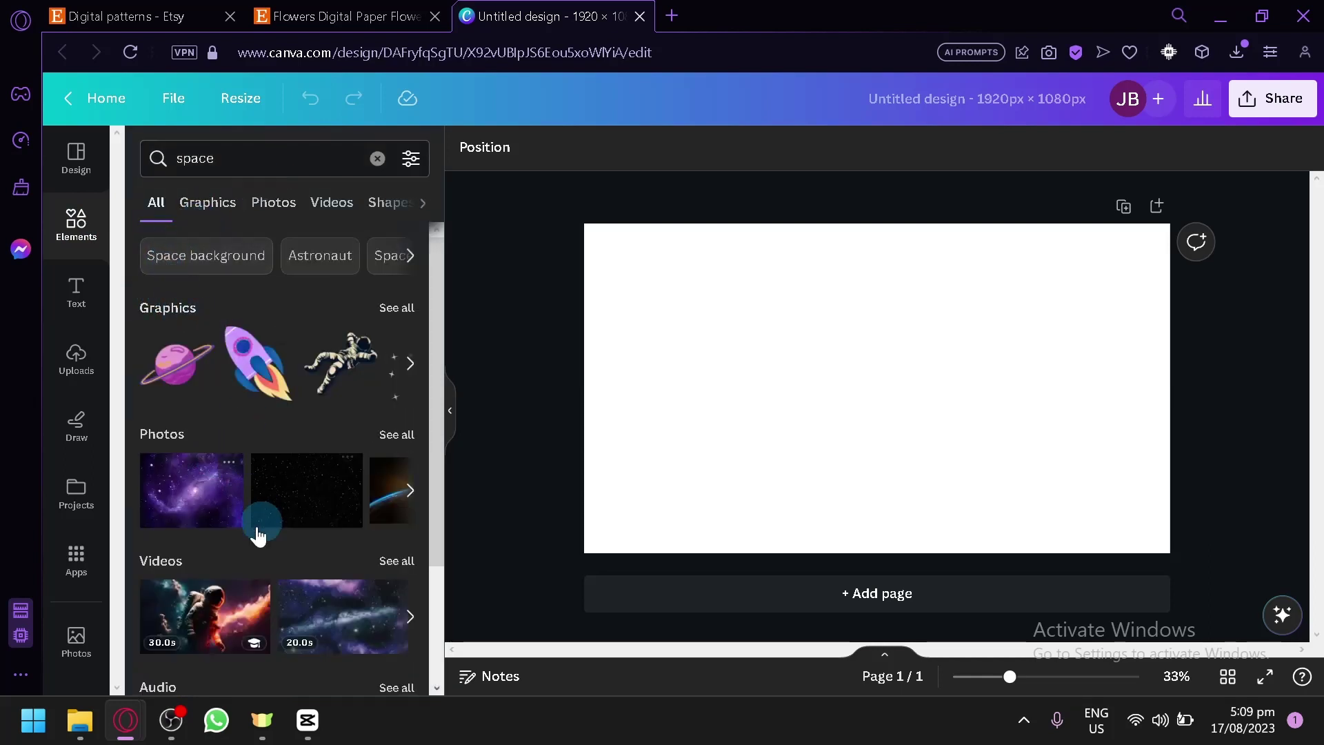
left_click(207, 210)
scroll(299, 433, "down", 2)
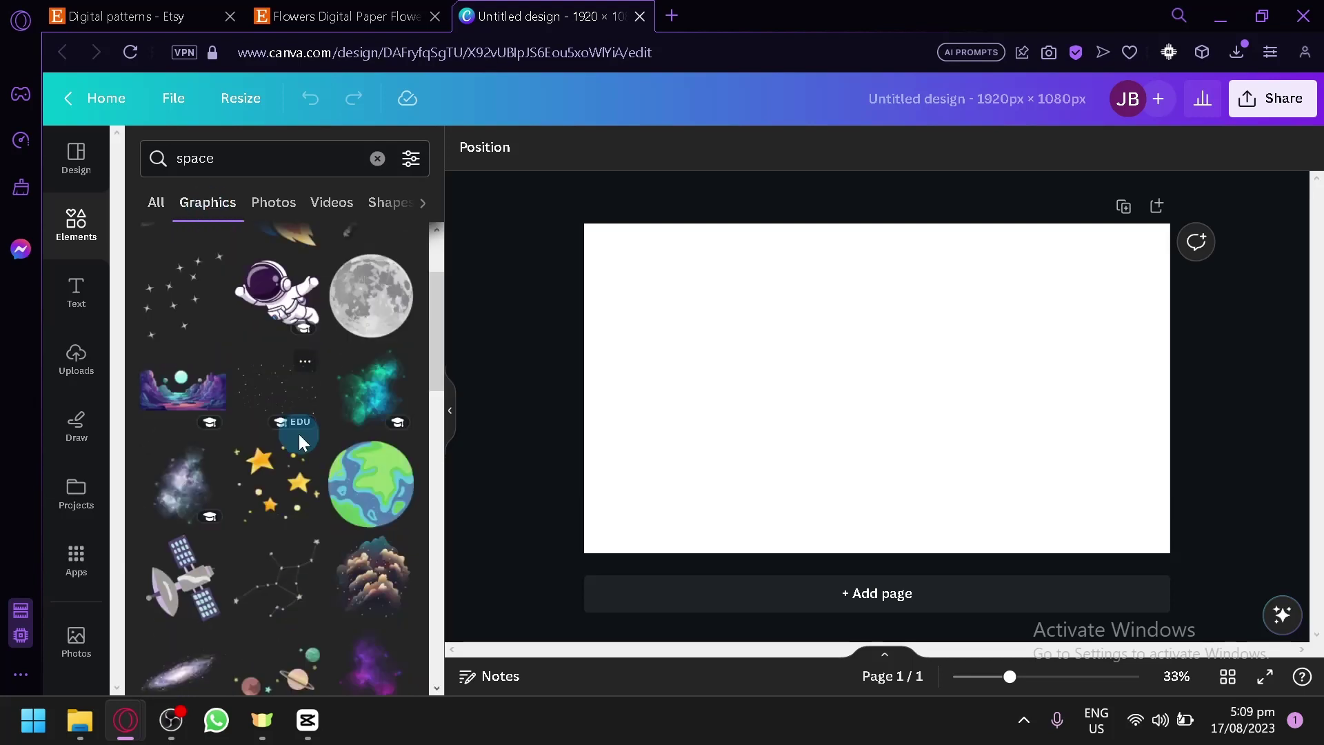
scroll(300, 433, "up", 5)
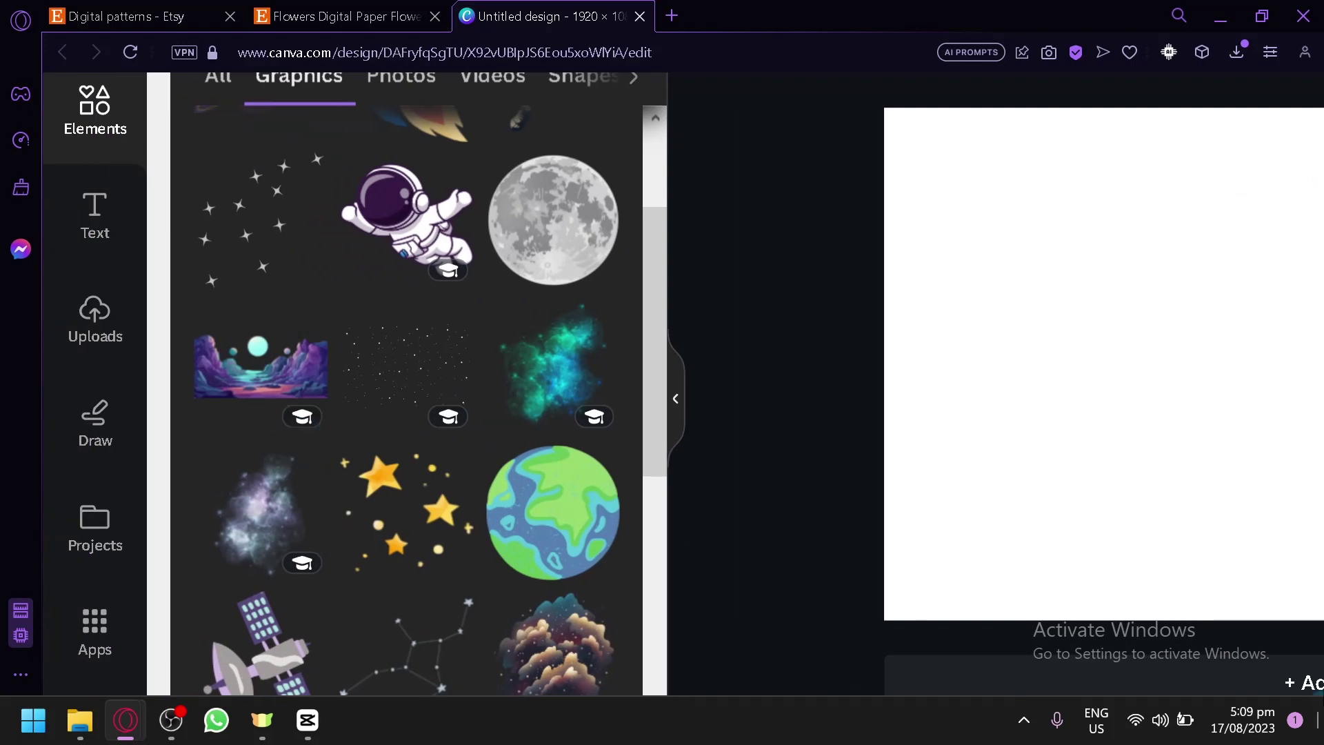
Add the blue-green nebula graphic to the page and browse the full set of Magic Recommendations for it
mouse_move(547, 373)
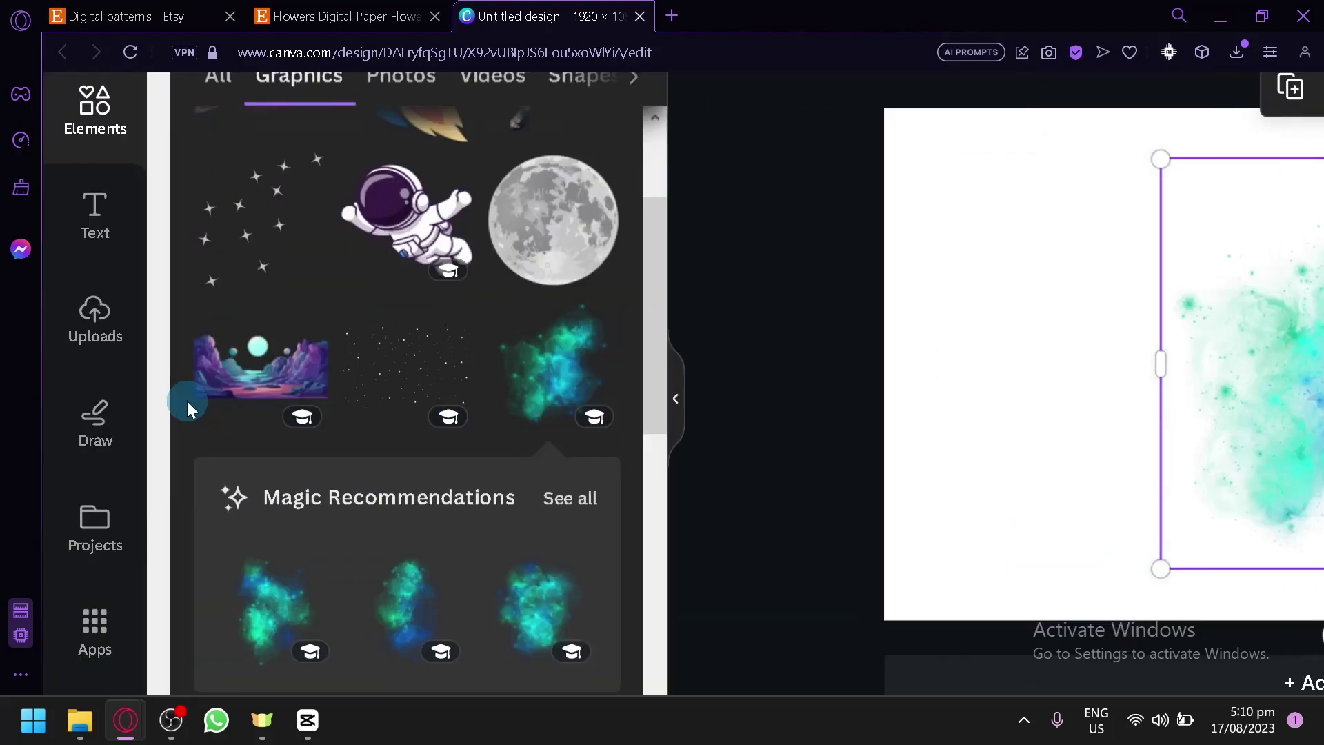
scroll(471, 243, "down", 2)
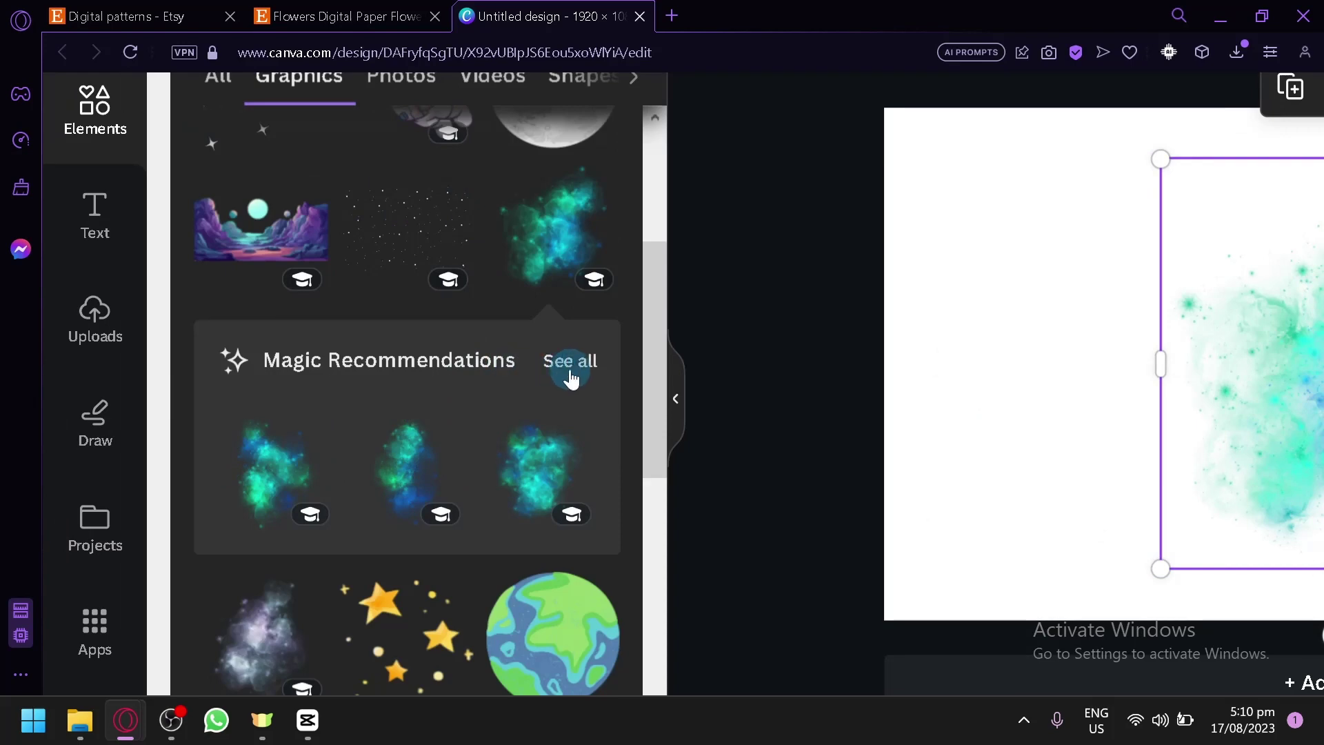
scroll(516, 457, "down", 4)
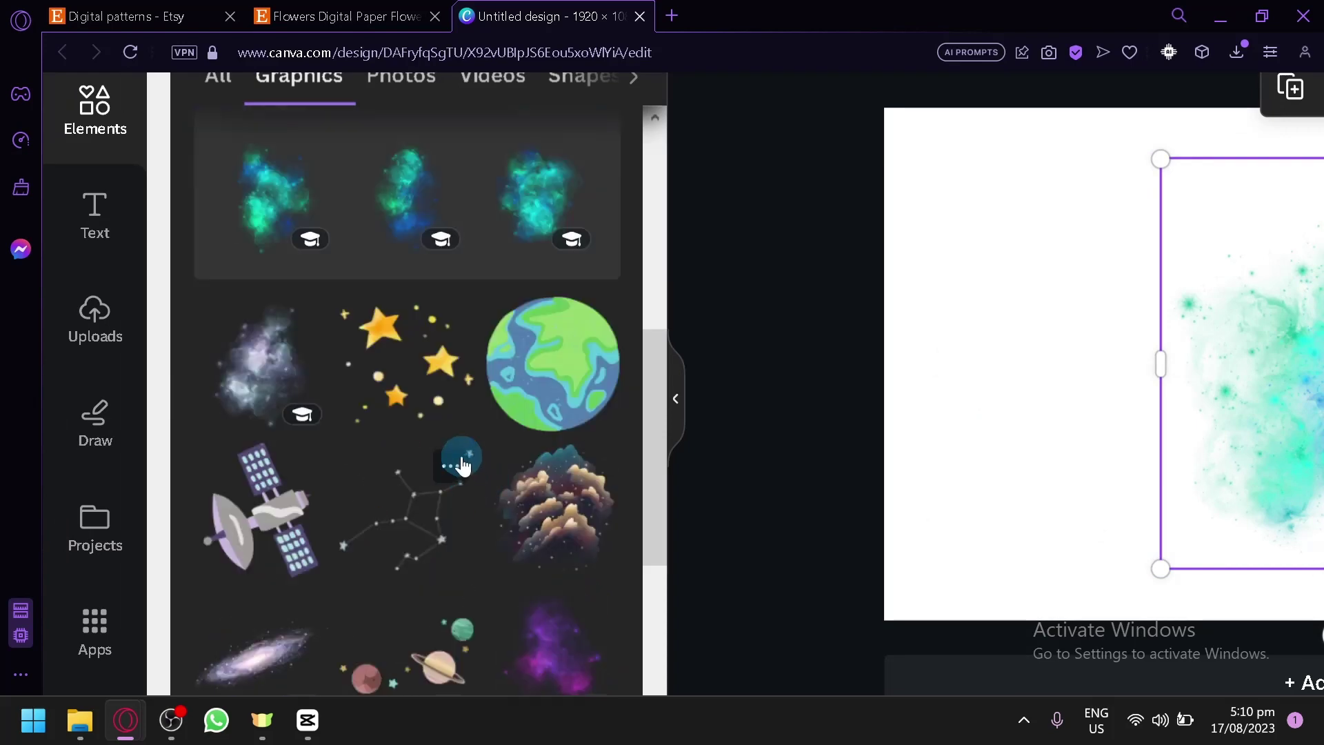
scroll(463, 464, "down", 2)
scroll(464, 464, "up", 6)
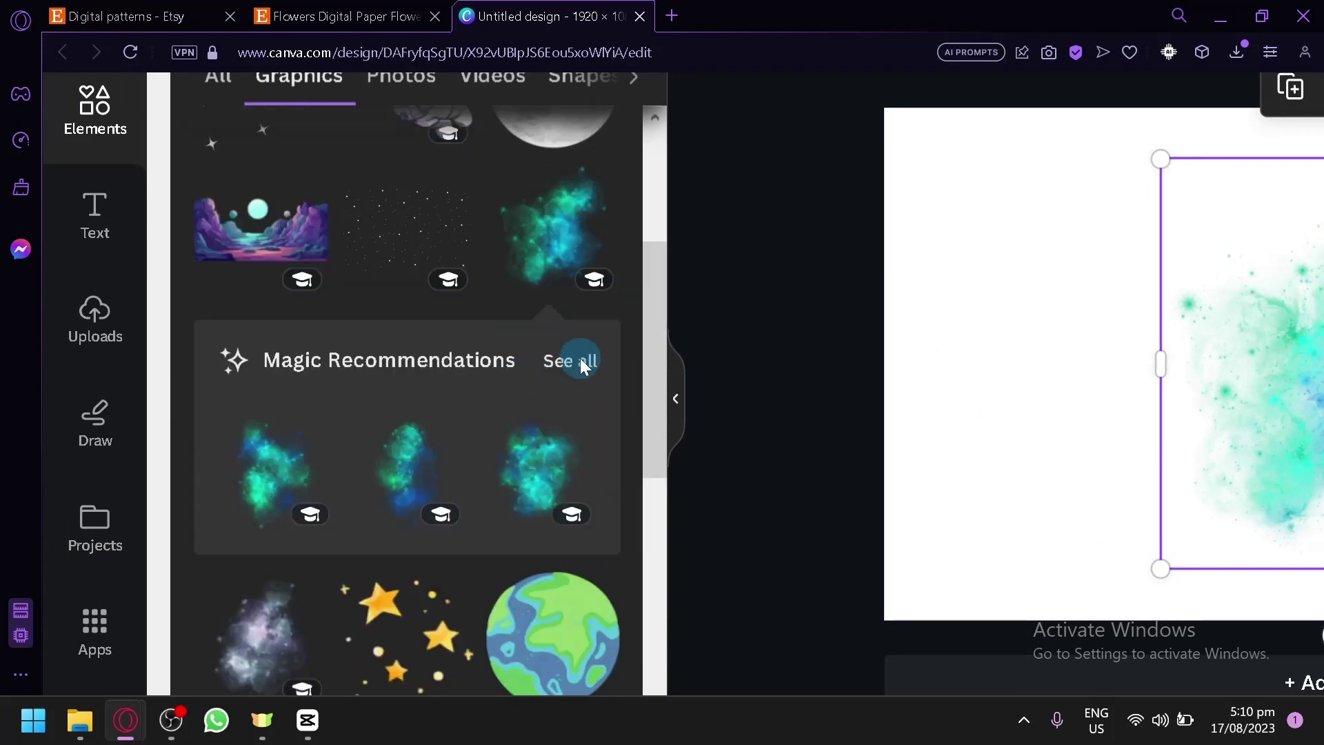
left_click(582, 363)
scroll(473, 379, "down", 5)
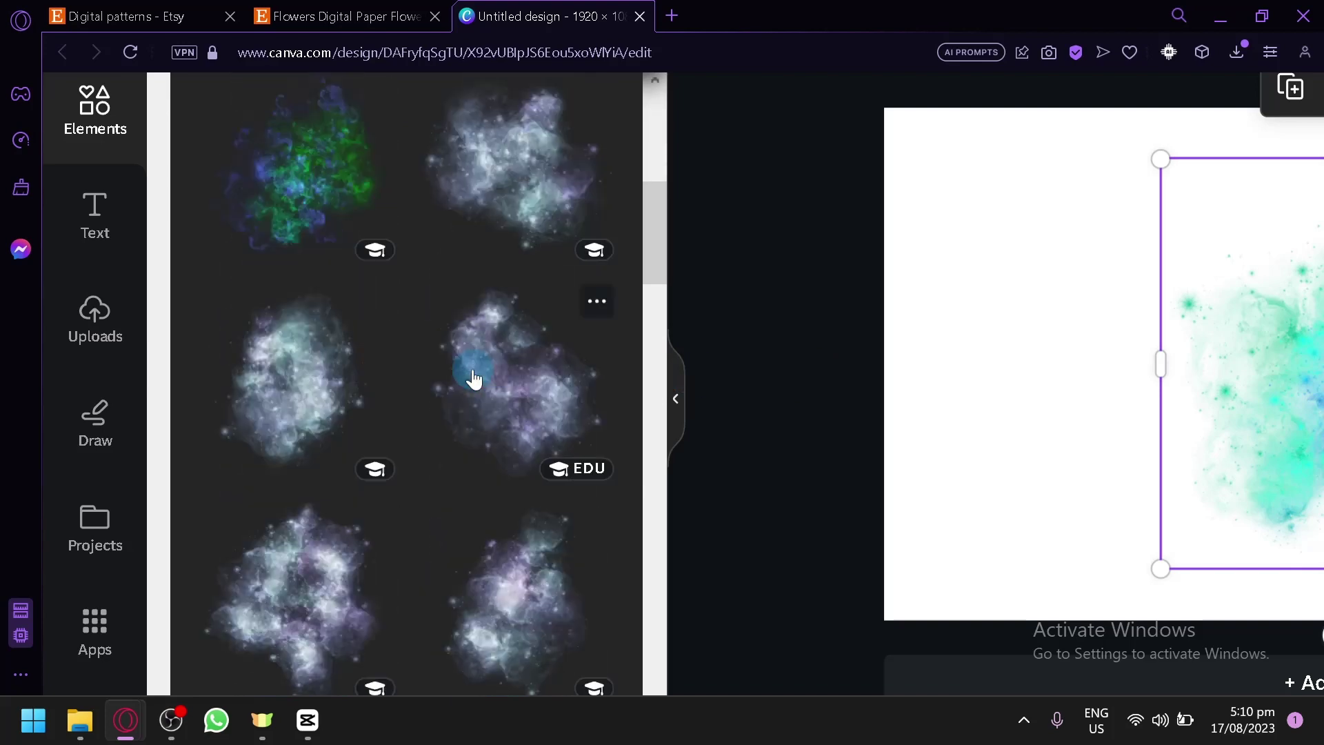
scroll(468, 376, "up", 5)
Move the blue-green nebula into the lower-right corner of the page
left_click(941, 410)
key("ctrl+minus")
key("ctrl+minus")
key("ctrl+minus")
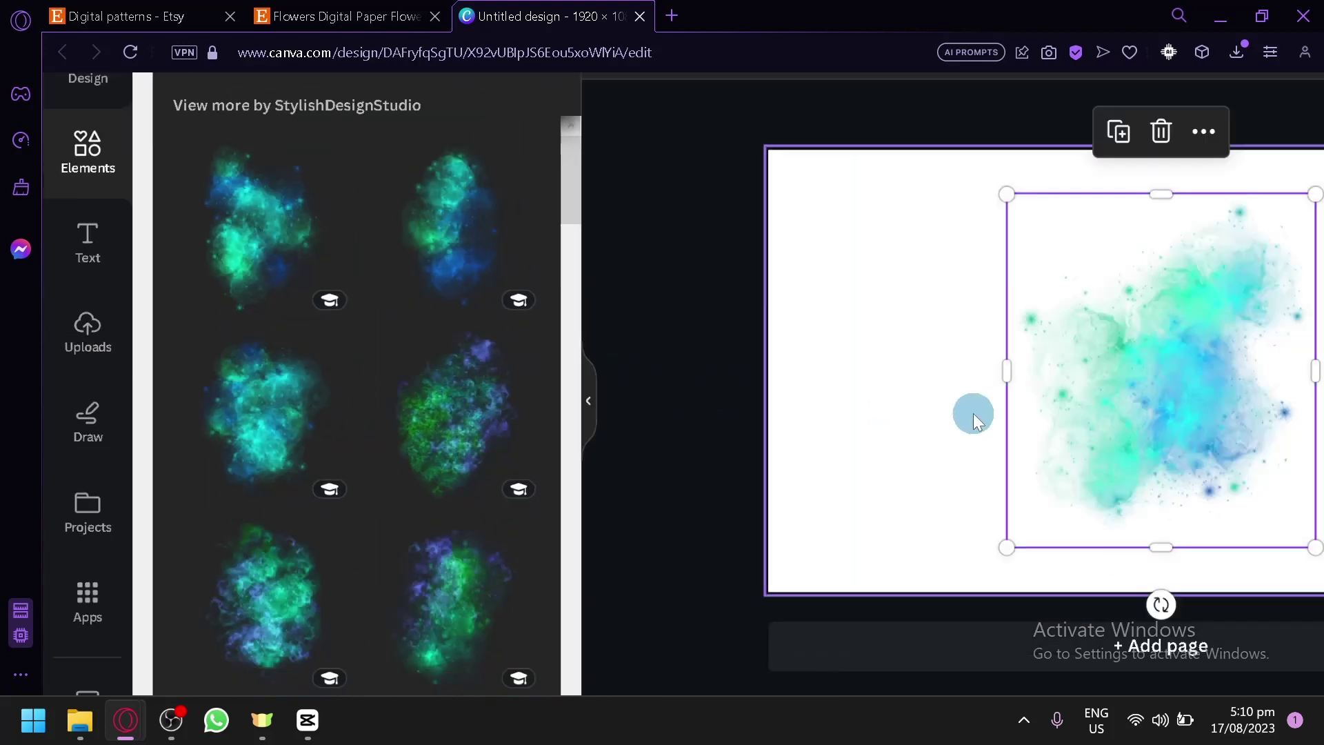
scroll(974, 421, "up", 2)
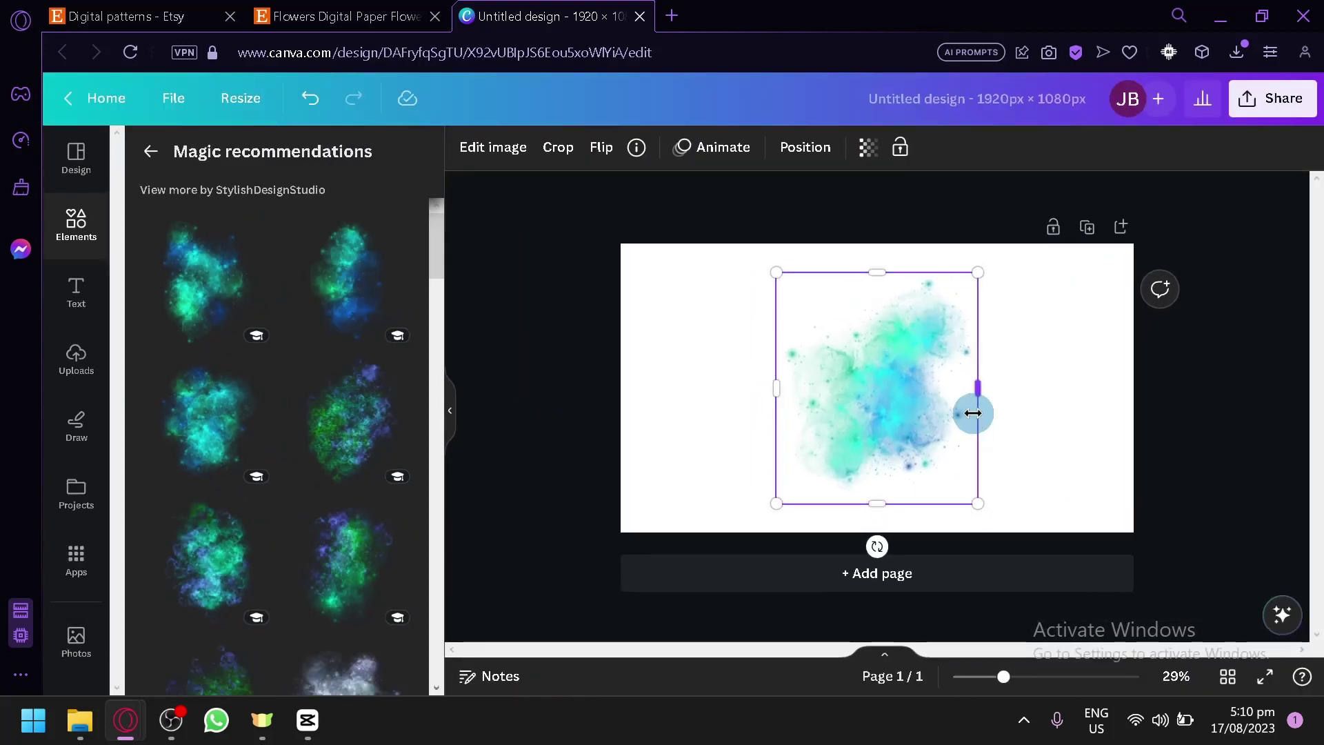
left_click_drag(974, 420, 1115, 503)
left_click_drag(450, 365, 692, 356)
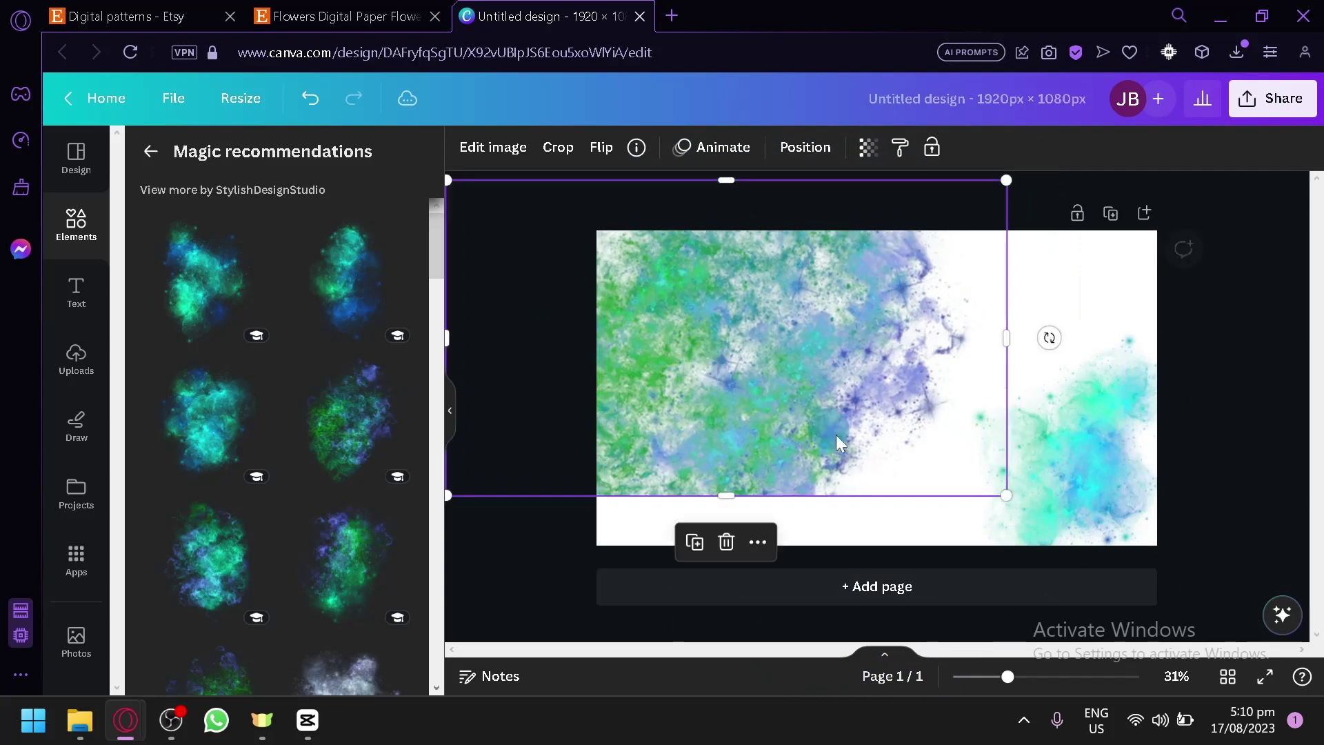
left_click_drag(885, 464, 851, 474)
key("Delete")
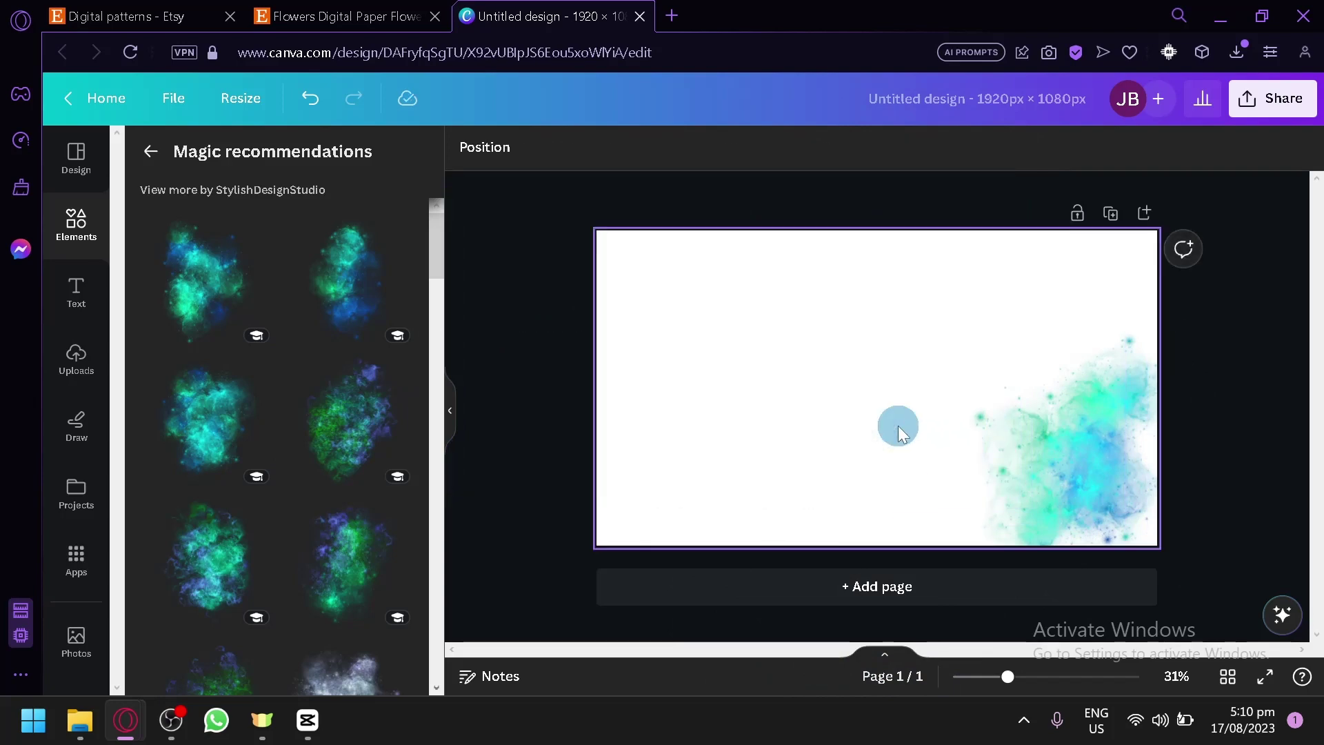
Add the green-and-purple nebula and place it partly off the page's upper-left edge
left_click(352, 436)
left_click_drag(825, 420, 598, 384)
left_click_drag(737, 453, 659, 393)
Add two more blue-green nebulas, tilted and placed partly off the page's upper-right edge and its bottom edge
left_click(222, 449)
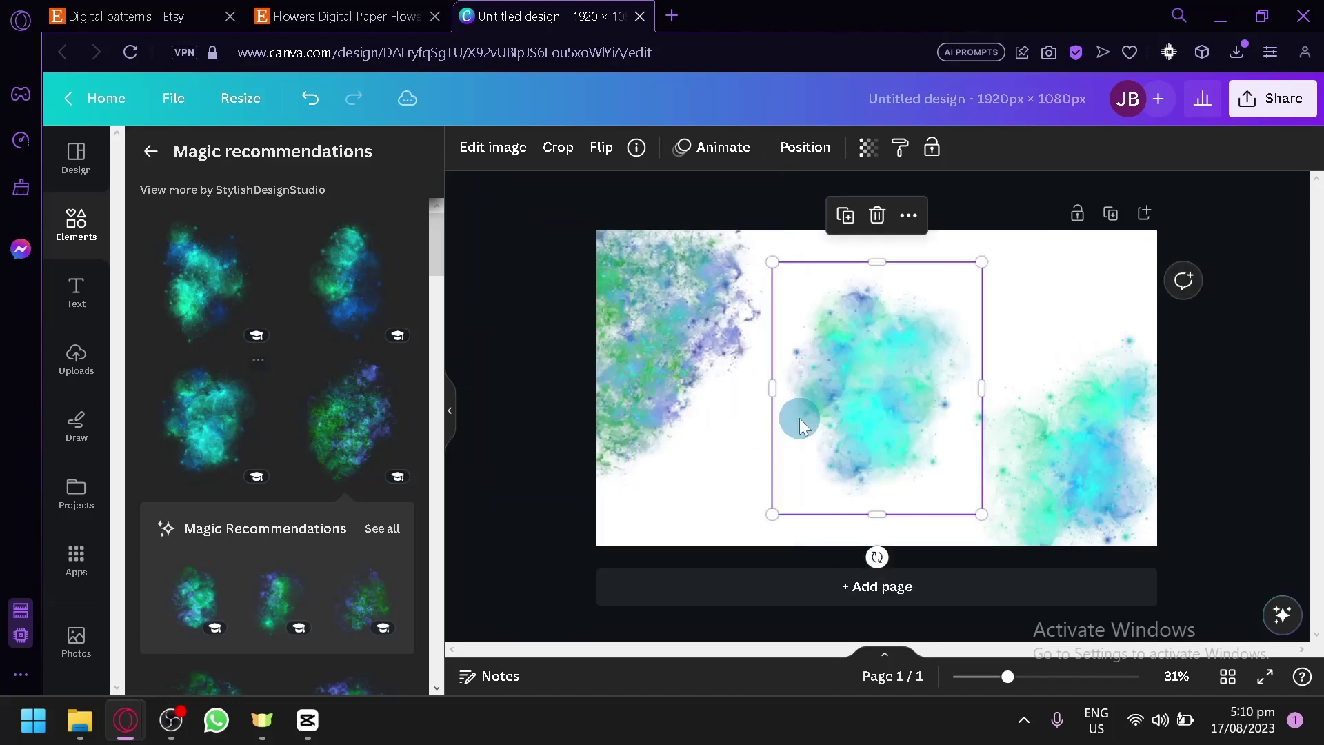
left_click_drag(856, 366, 872, 297)
left_click_drag(1036, 319, 927, 246)
left_click_drag(900, 351, 1026, 267)
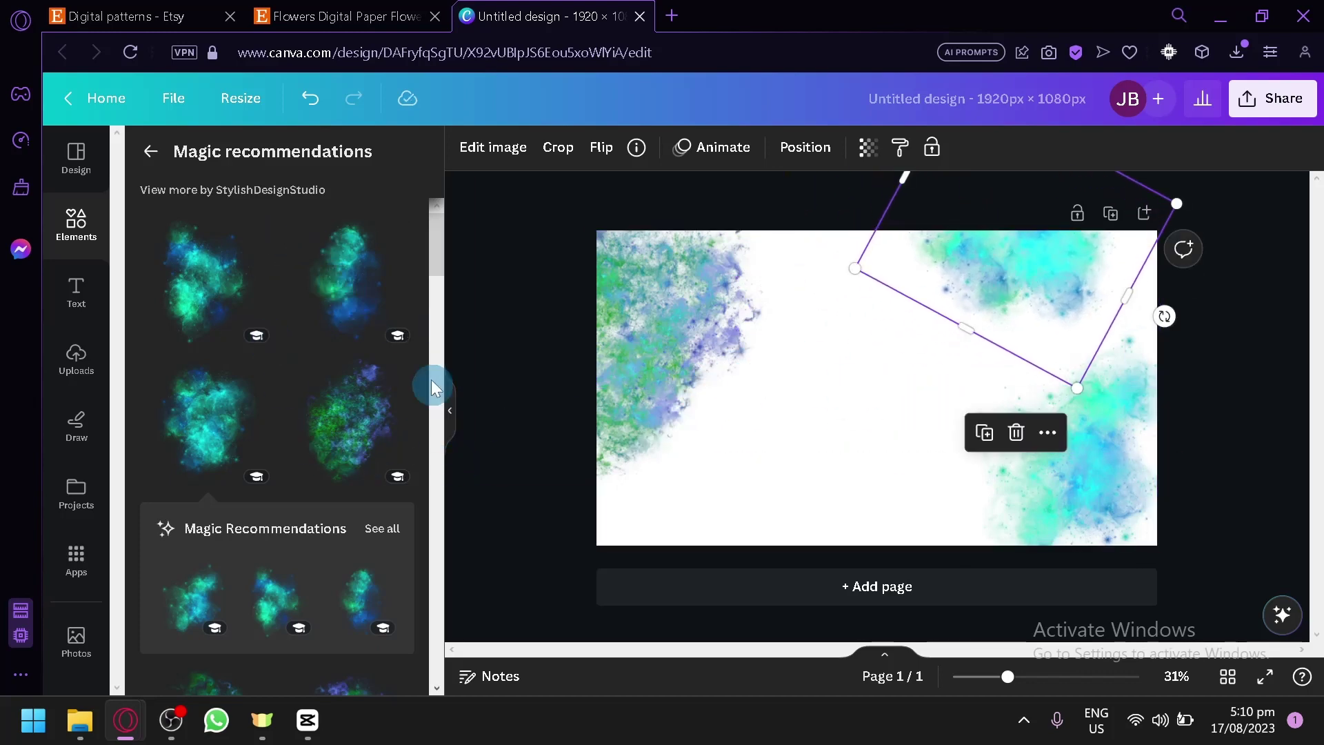
left_click(328, 295)
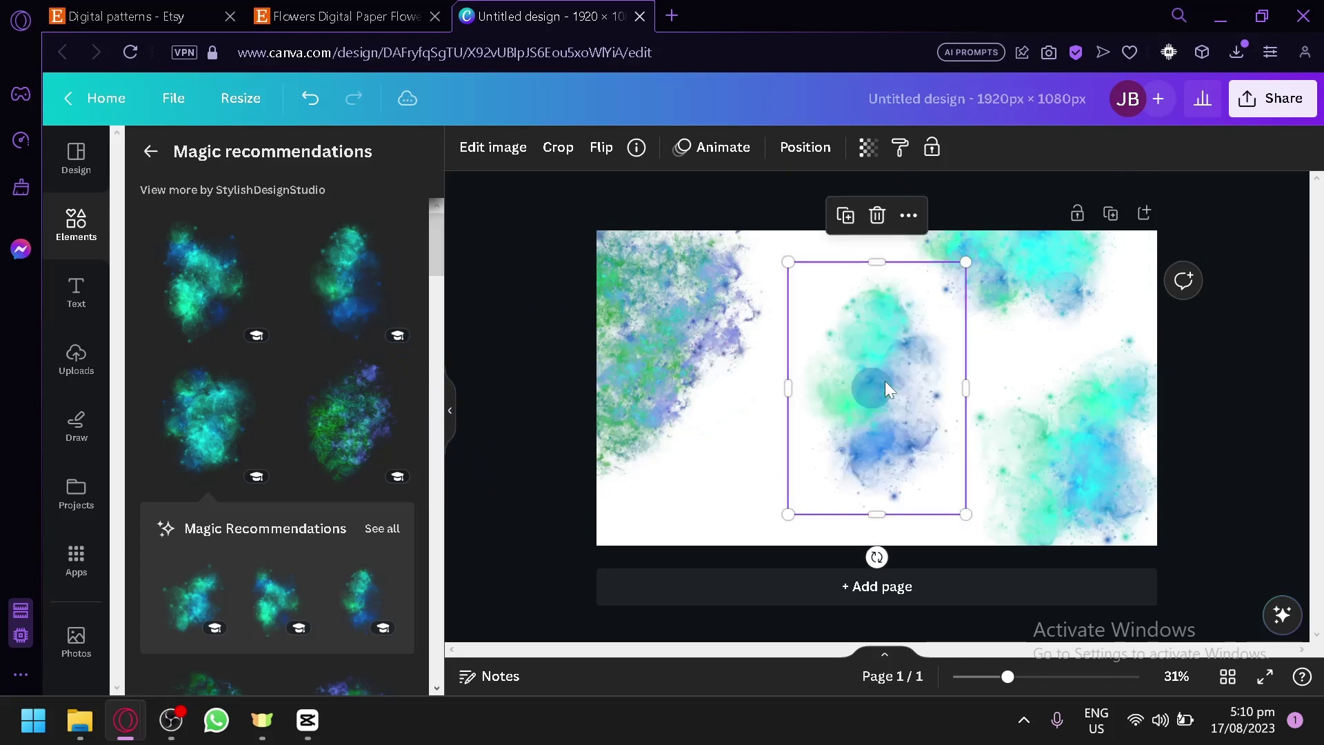
left_click_drag(884, 381, 864, 523)
scroll(361, 458, "down", 4)
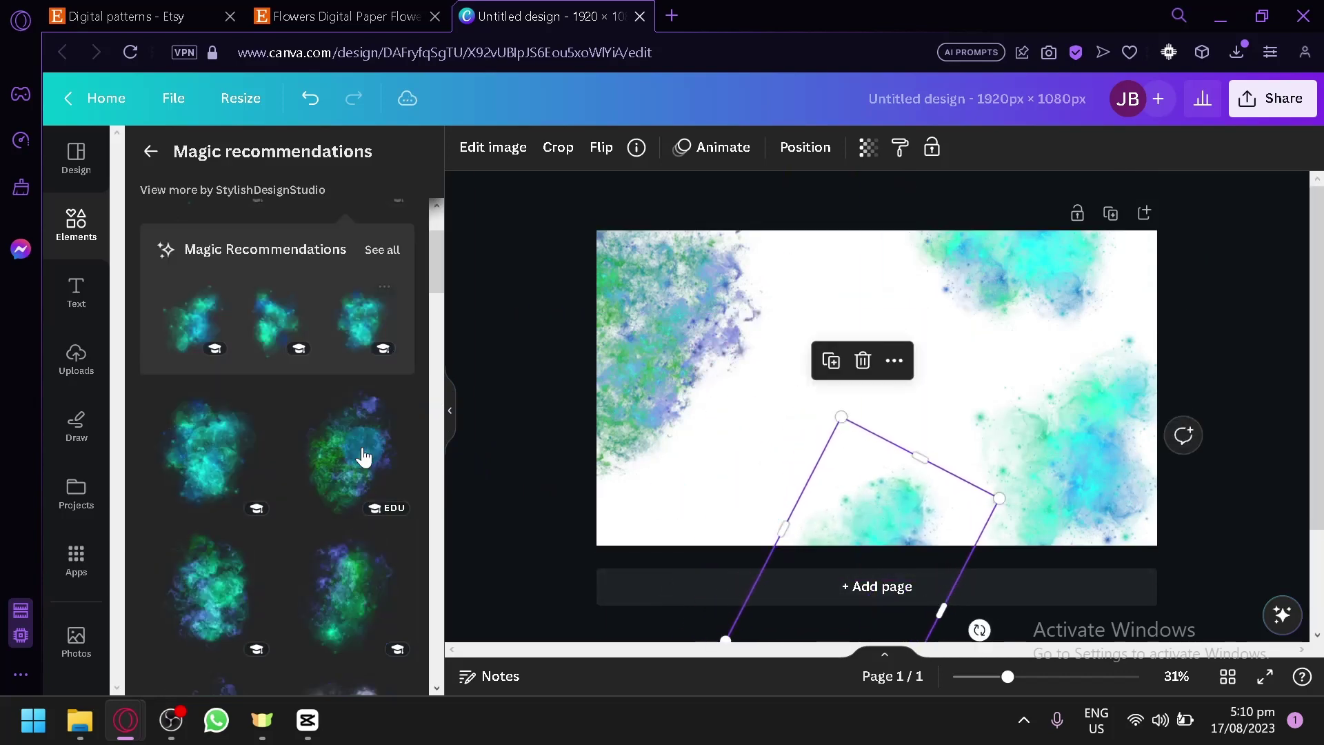
left_click_drag(235, 562, 507, 473)
left_click(540, 424)
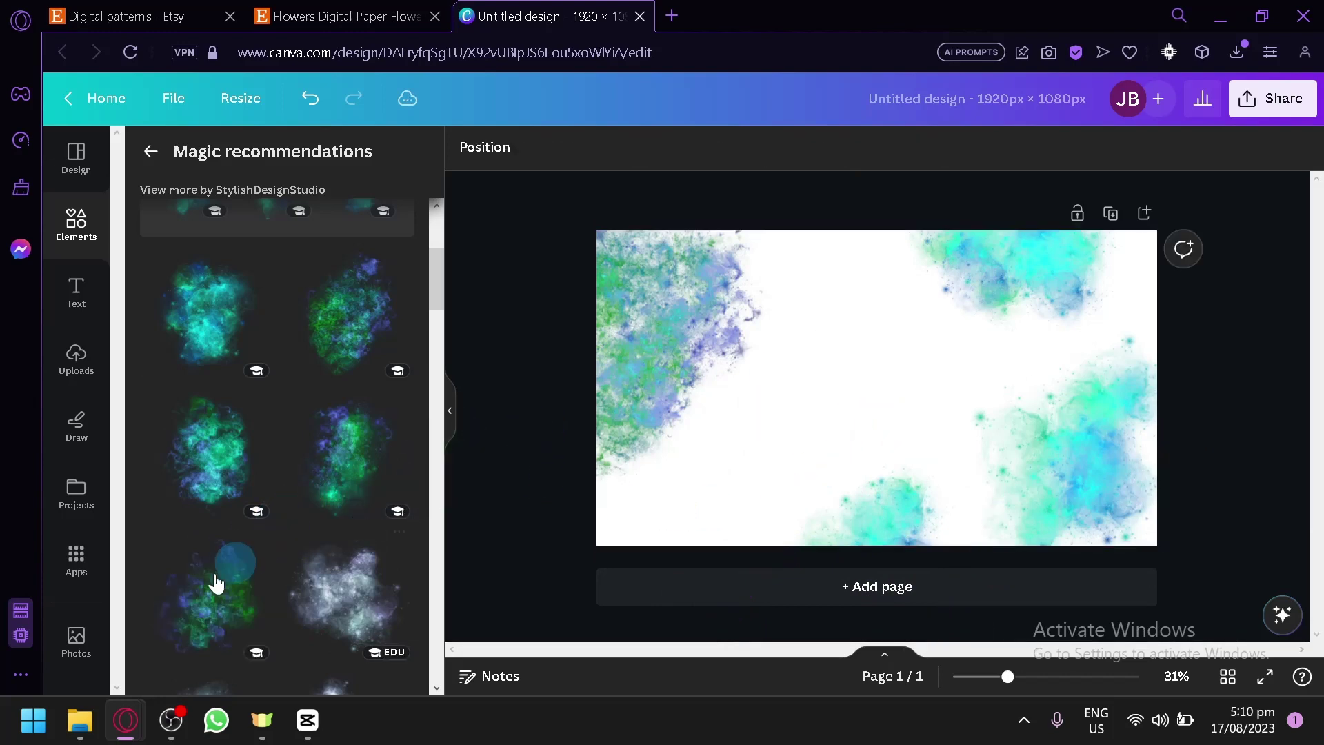
Add another green-and-purple nebula near the middle of the page and make it partly transparent
left_click(197, 599)
left_click_drag(814, 434, 909, 357)
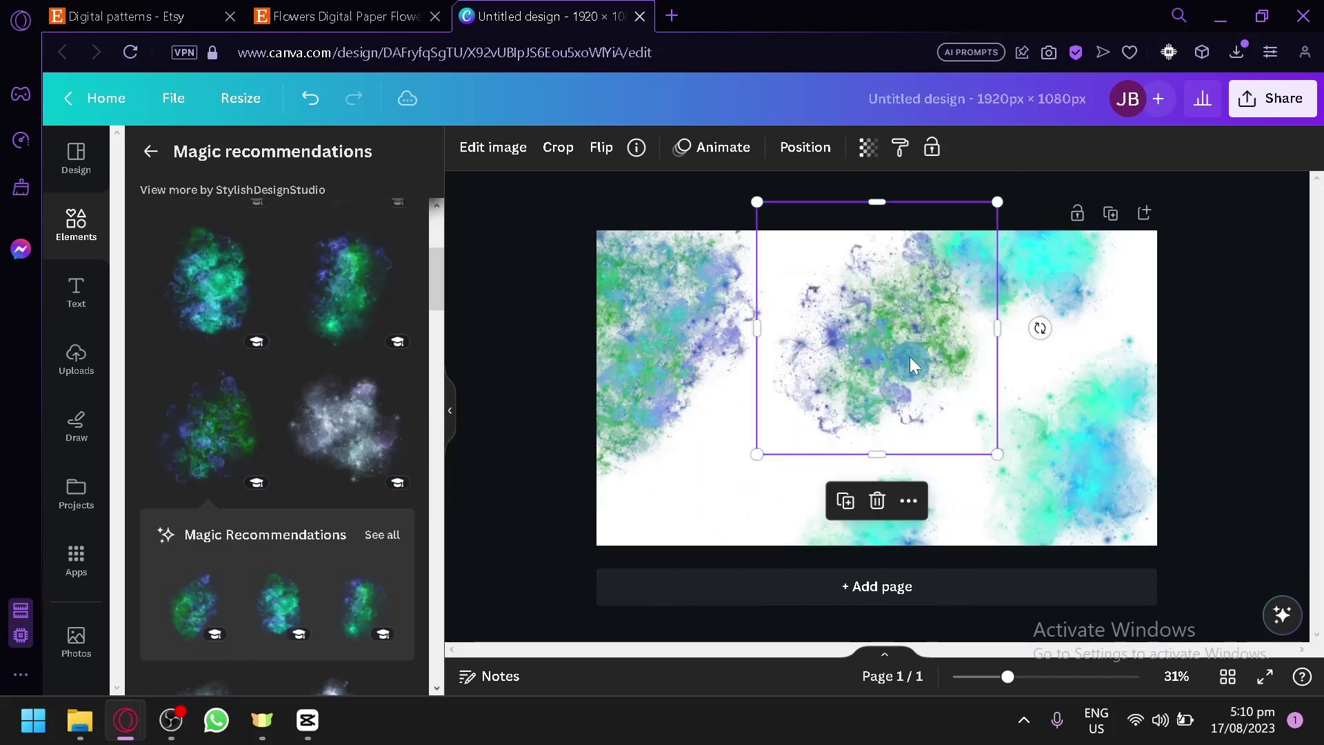
left_click(868, 147)
left_click_drag(759, 231, 798, 221)
left_click_drag(842, 418, 836, 430)
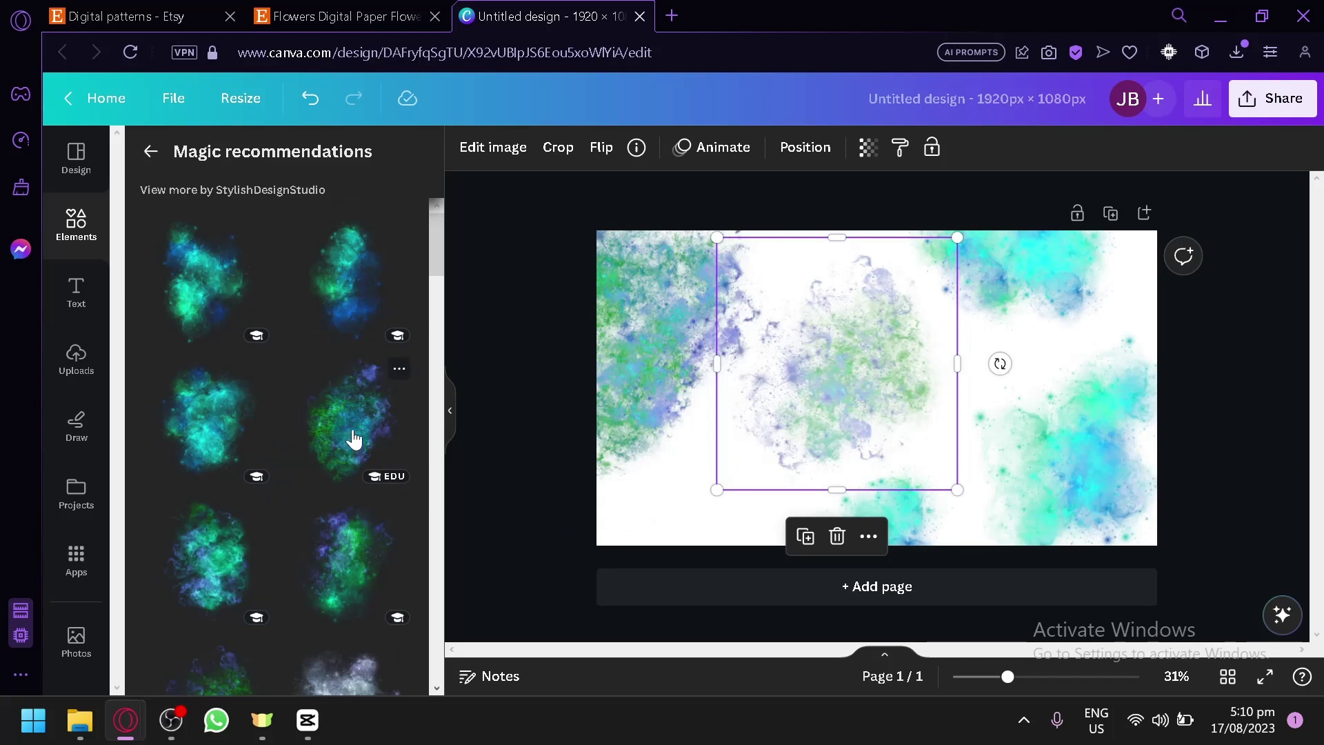
Add one more green-and-purple nebula partly off the page's bottom edge near the lower-left corner
left_click_drag(354, 439, 980, 361)
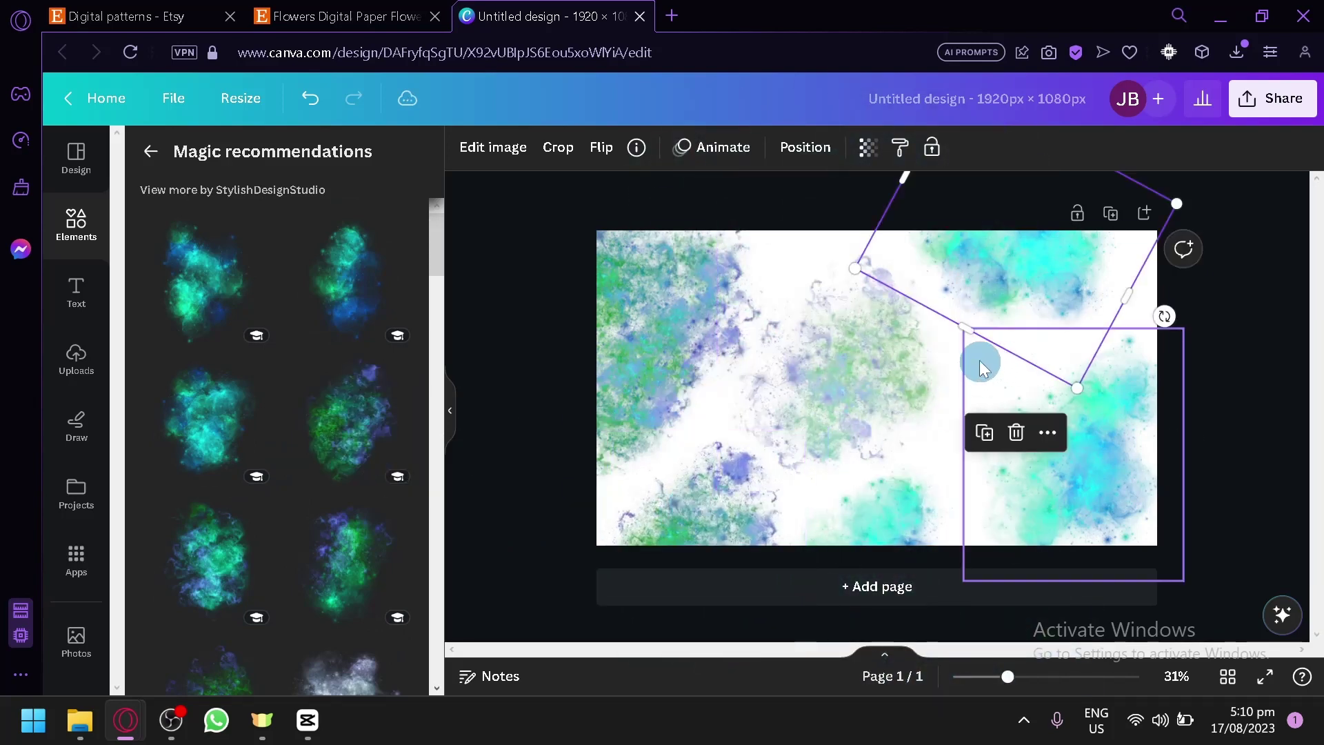
left_click(949, 355)
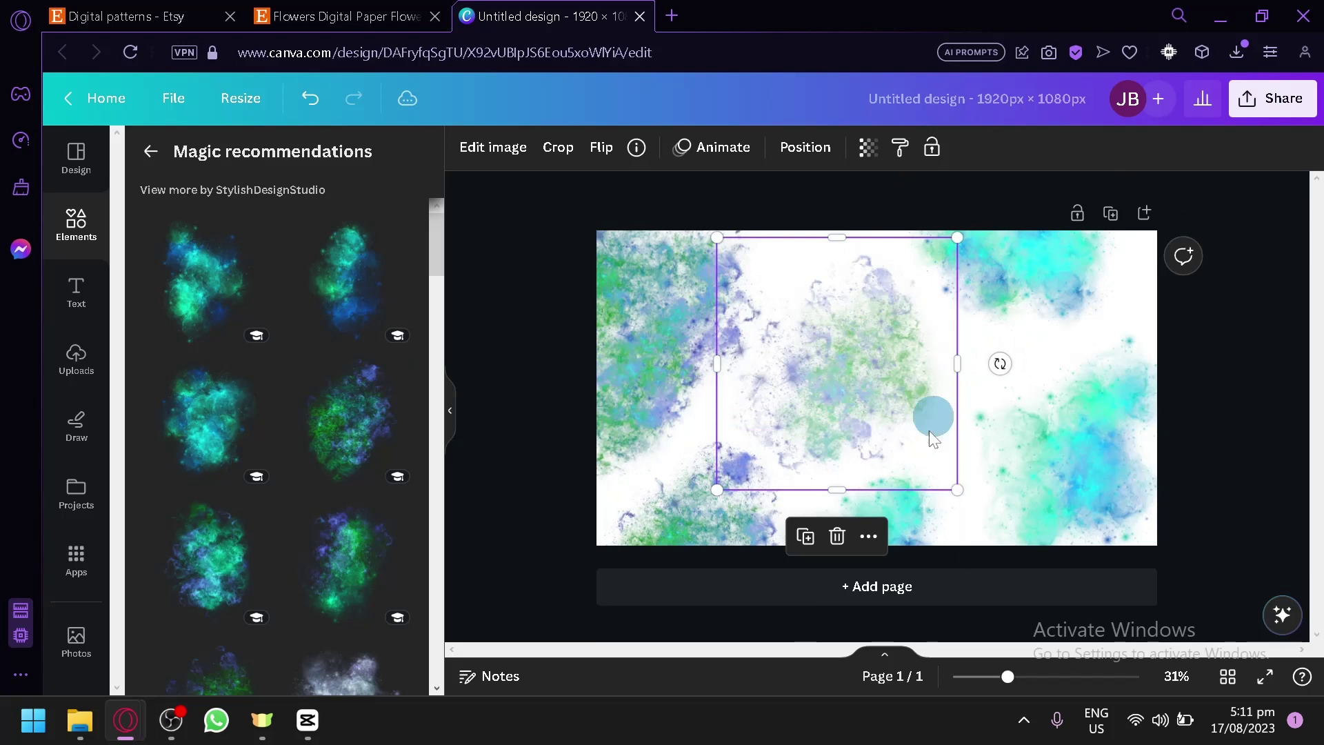
Set the page's background colour to solid black
left_click(992, 546)
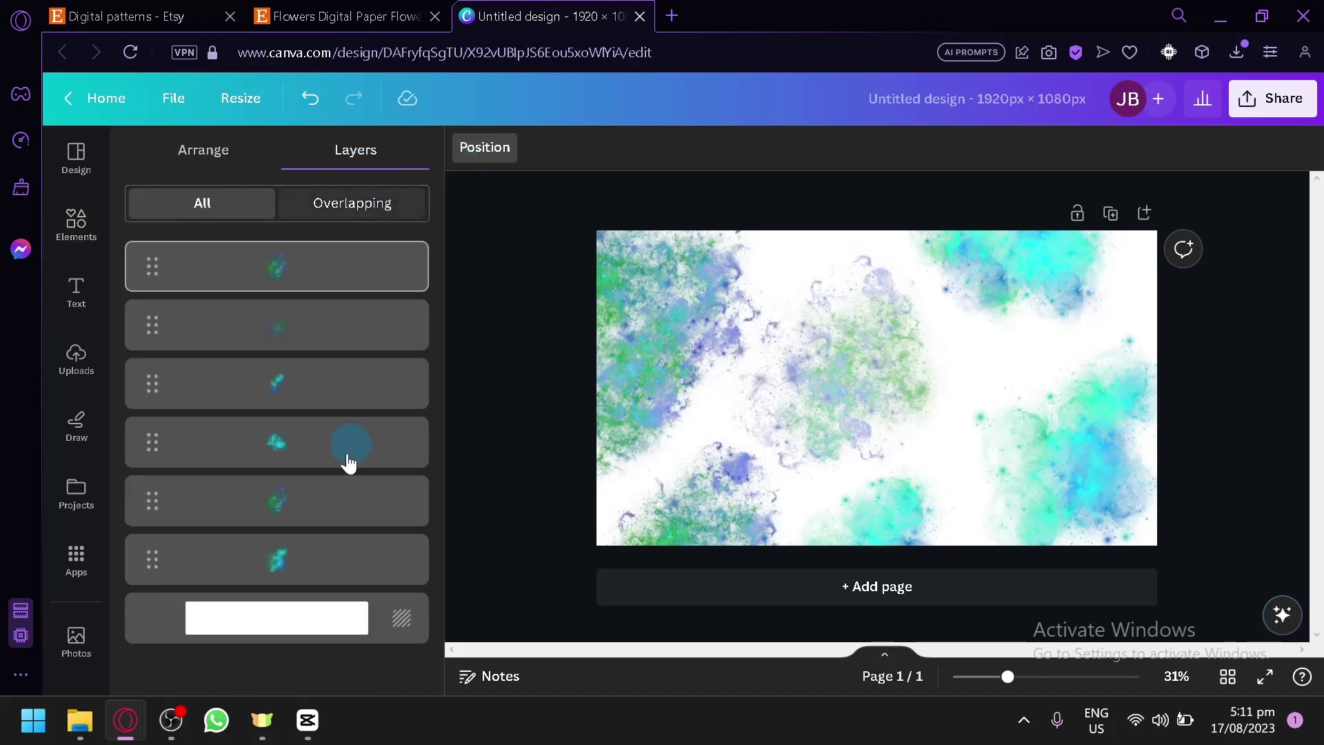
left_click(276, 621)
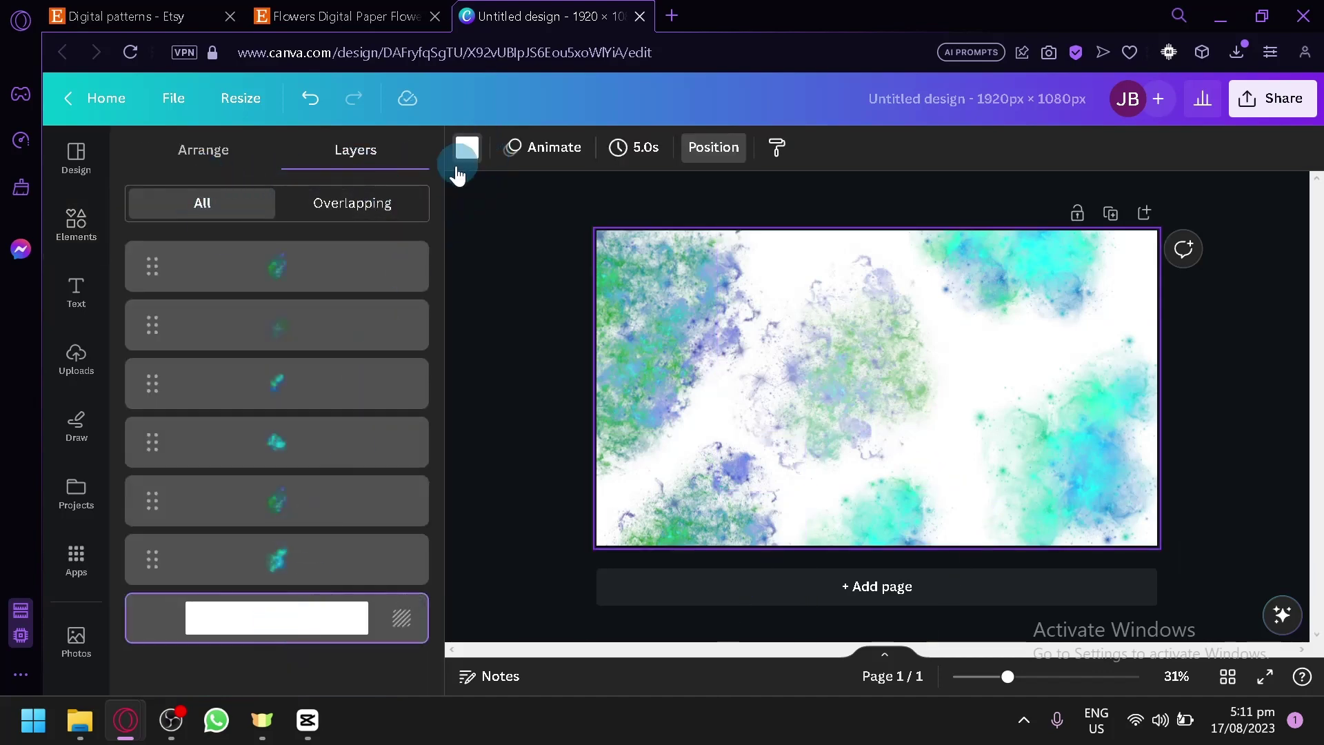
left_click(458, 164)
scroll(353, 542, "down", 4)
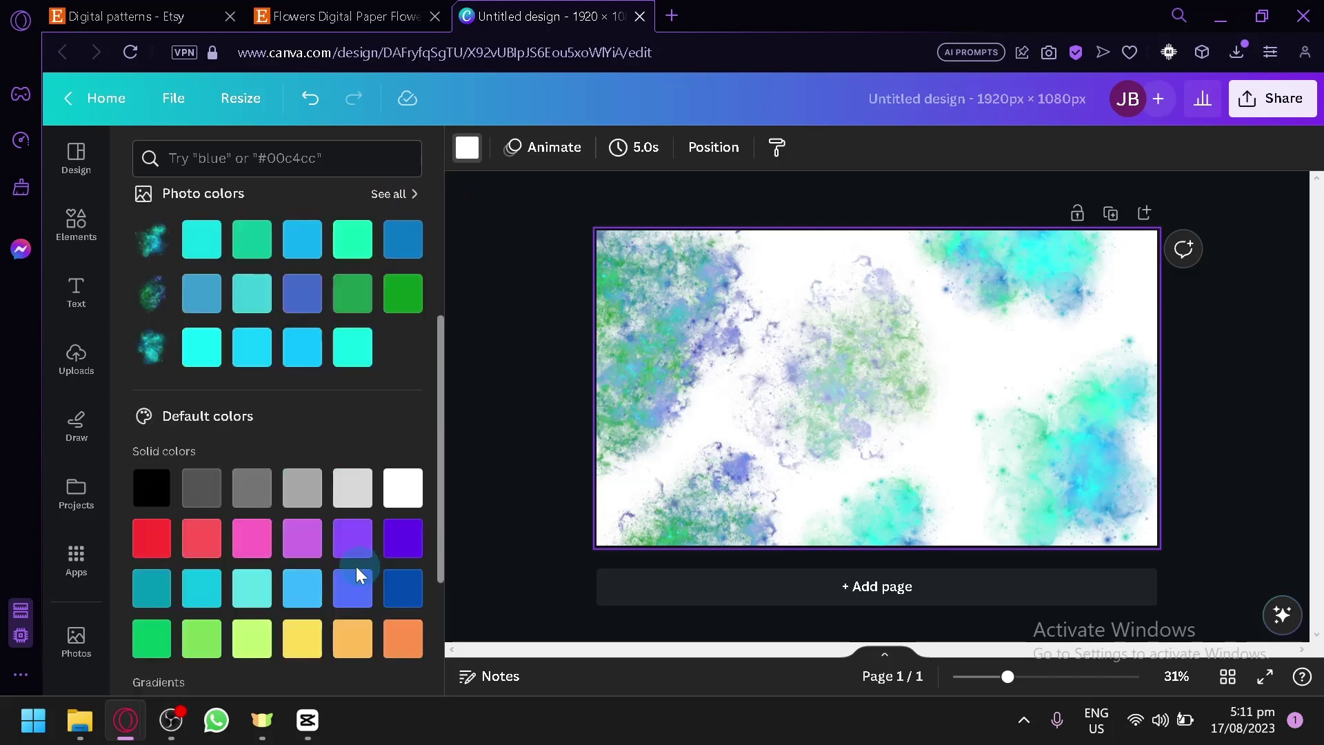
left_click(149, 487)
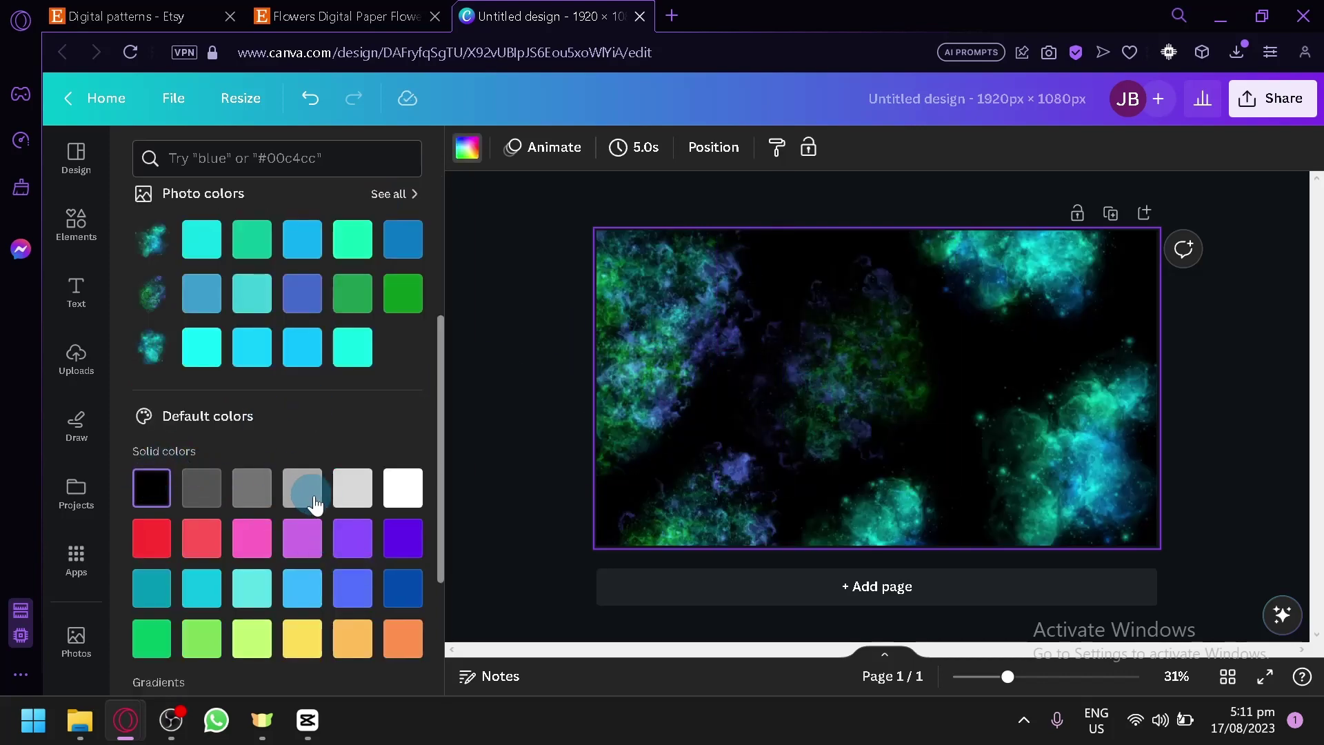
left_click(249, 489)
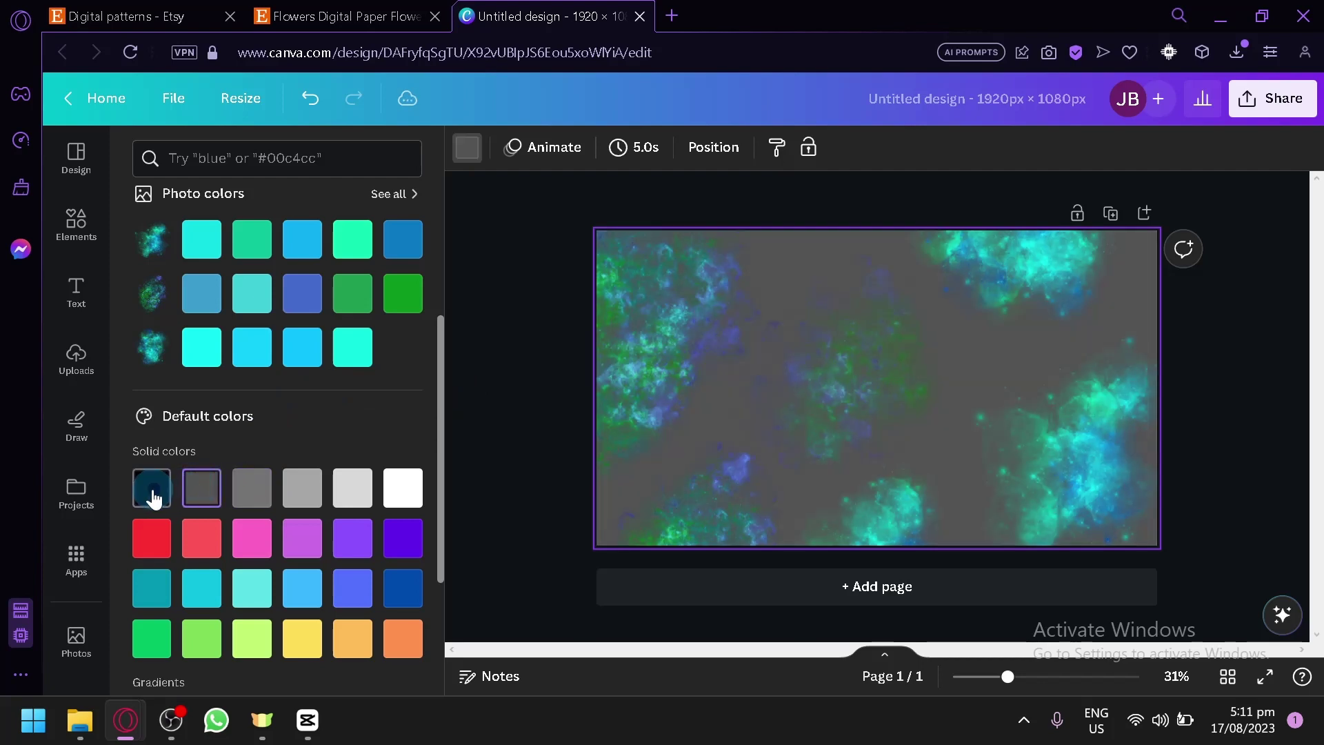
left_click(153, 498)
Enlarge the upper-left and middle green-and-purple nebulas, keeping the middle one centred near the middle of the page
left_click_drag(791, 478, 832, 528)
left_click_drag(704, 370, 698, 367)
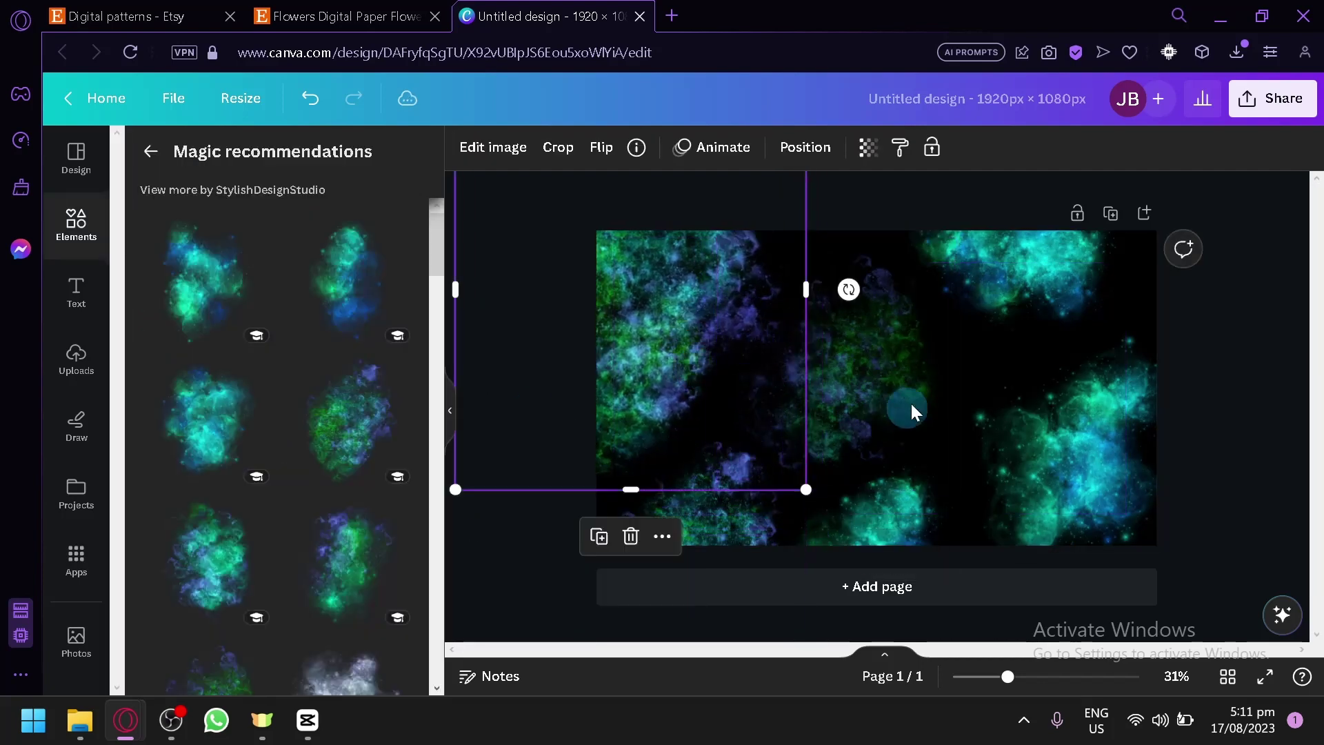
left_click(912, 403)
left_click_drag(970, 490, 1054, 591)
left_click_drag(930, 428, 836, 320)
Enlarge the blue-green nebulas at the page's upper-right corner and bottom edge to cover more of the black background
left_click(1049, 275)
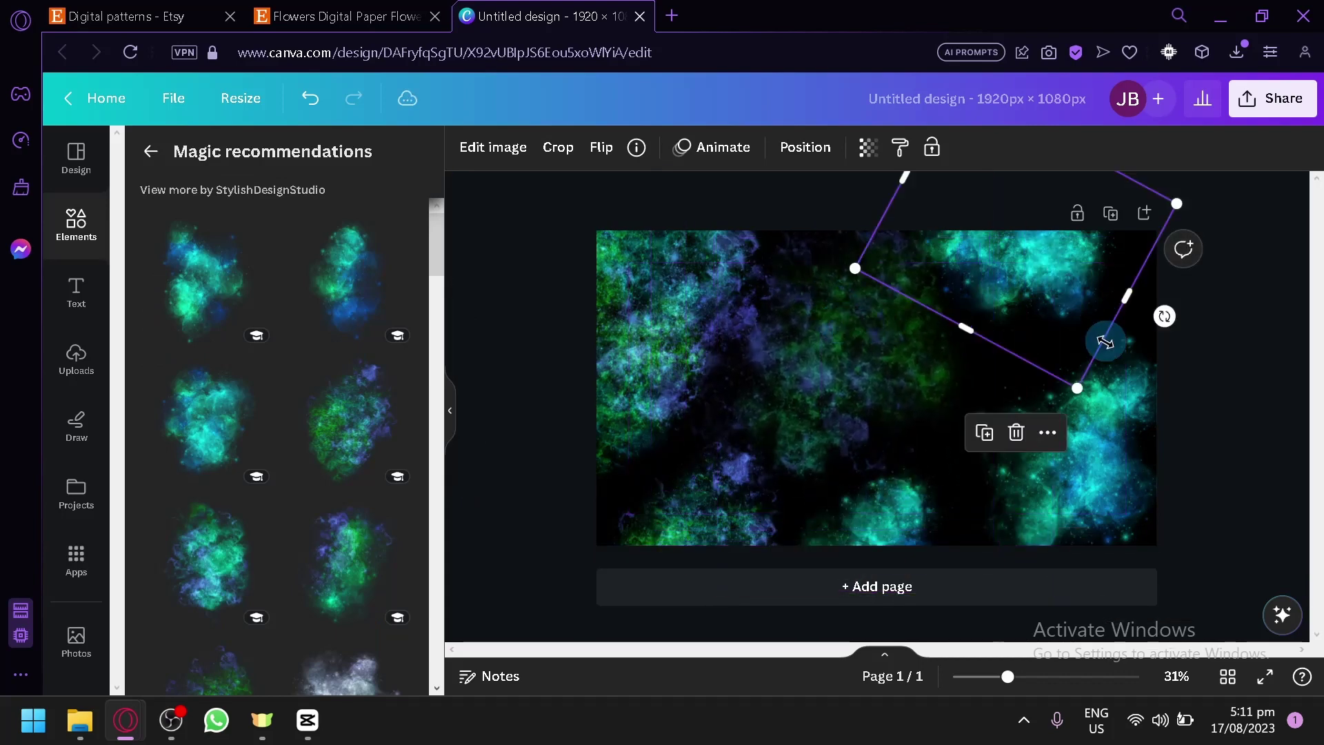
left_click(1086, 389)
left_click(1085, 373)
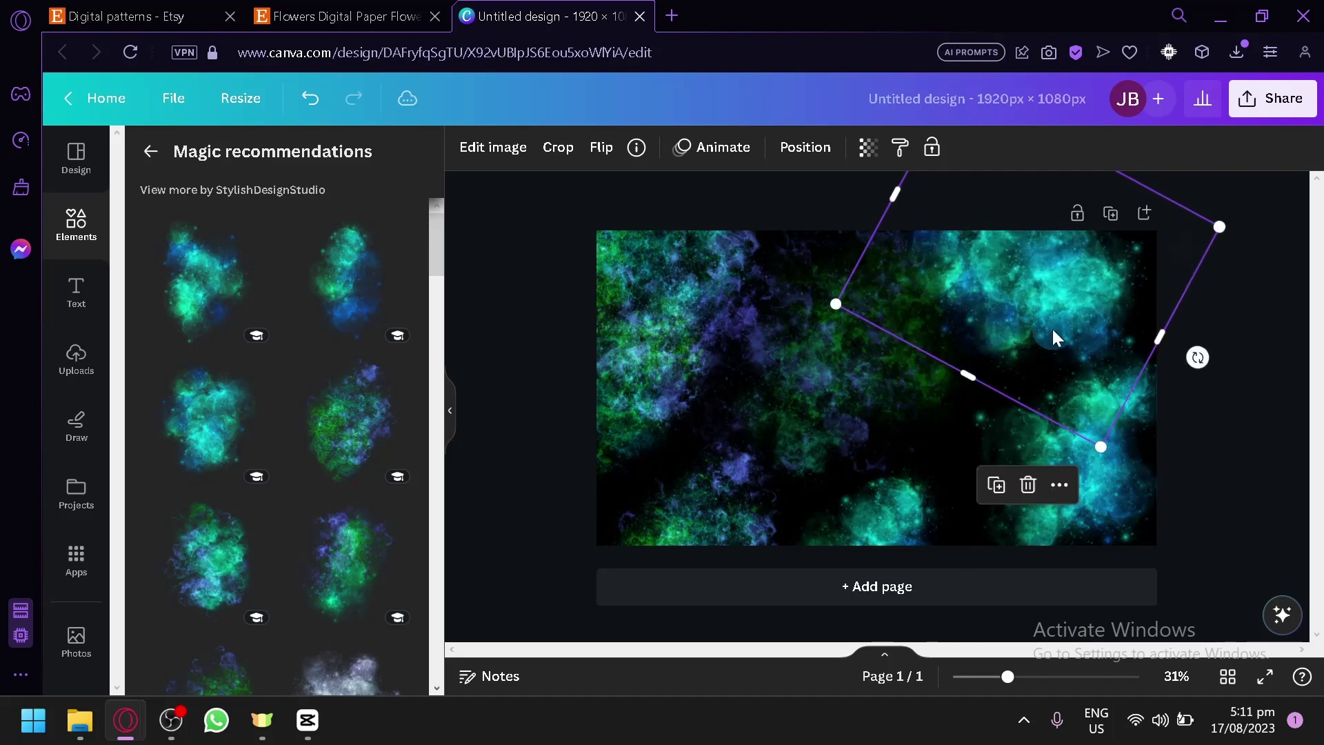
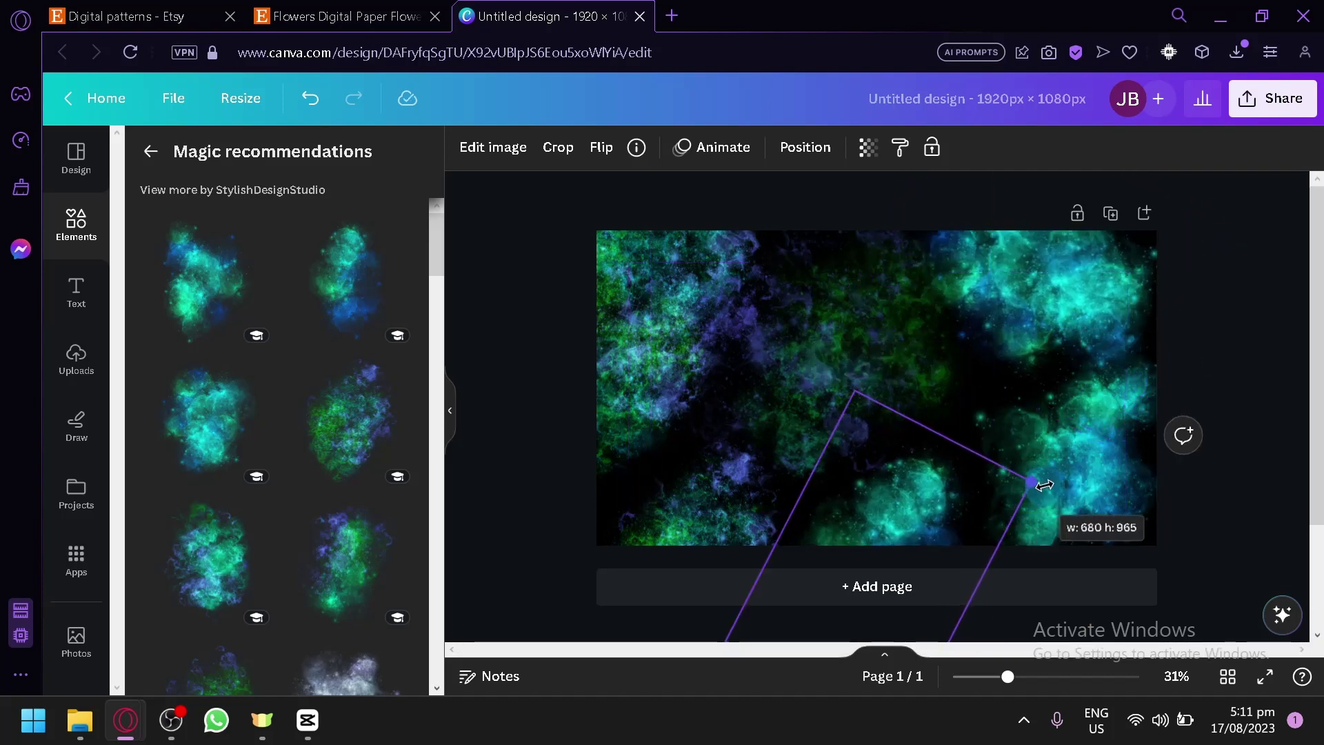
left_click(740, 536)
key("Delete")
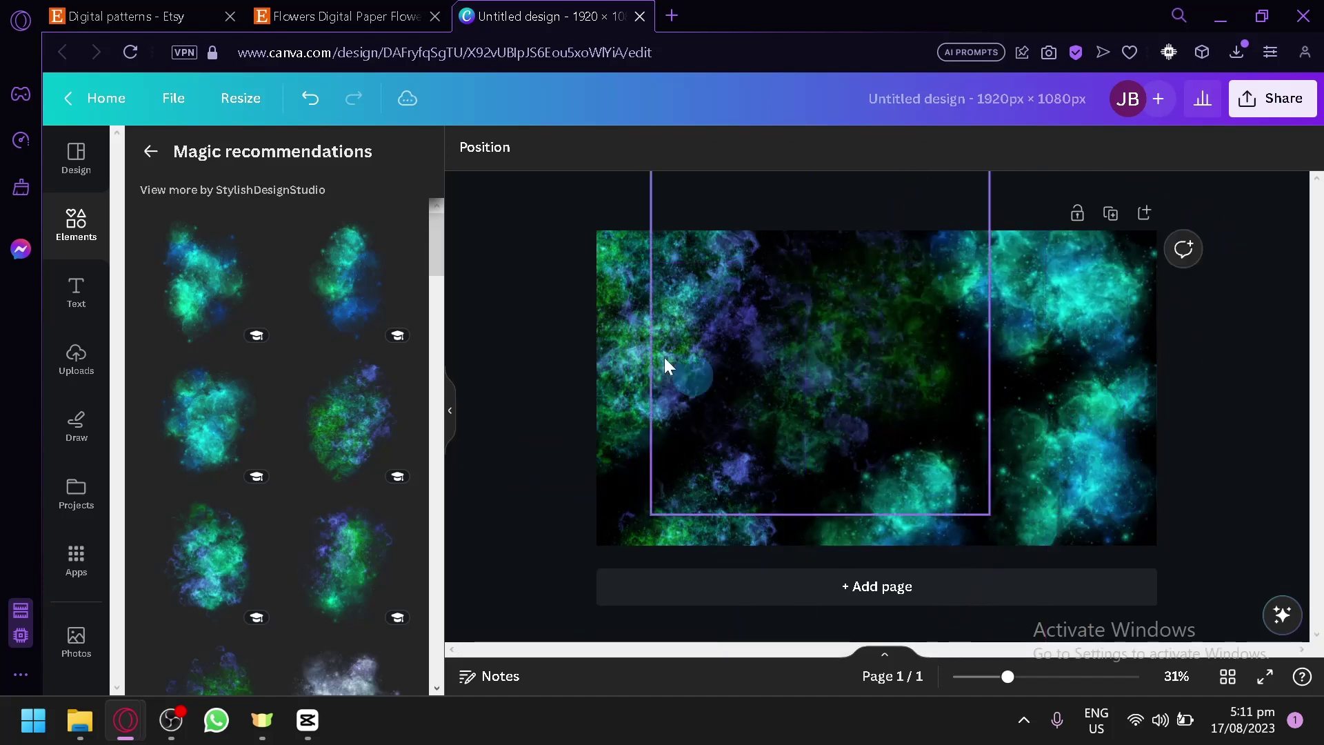
Add a second page and search the elements for space, showing all matching graphics
left_click(1043, 597)
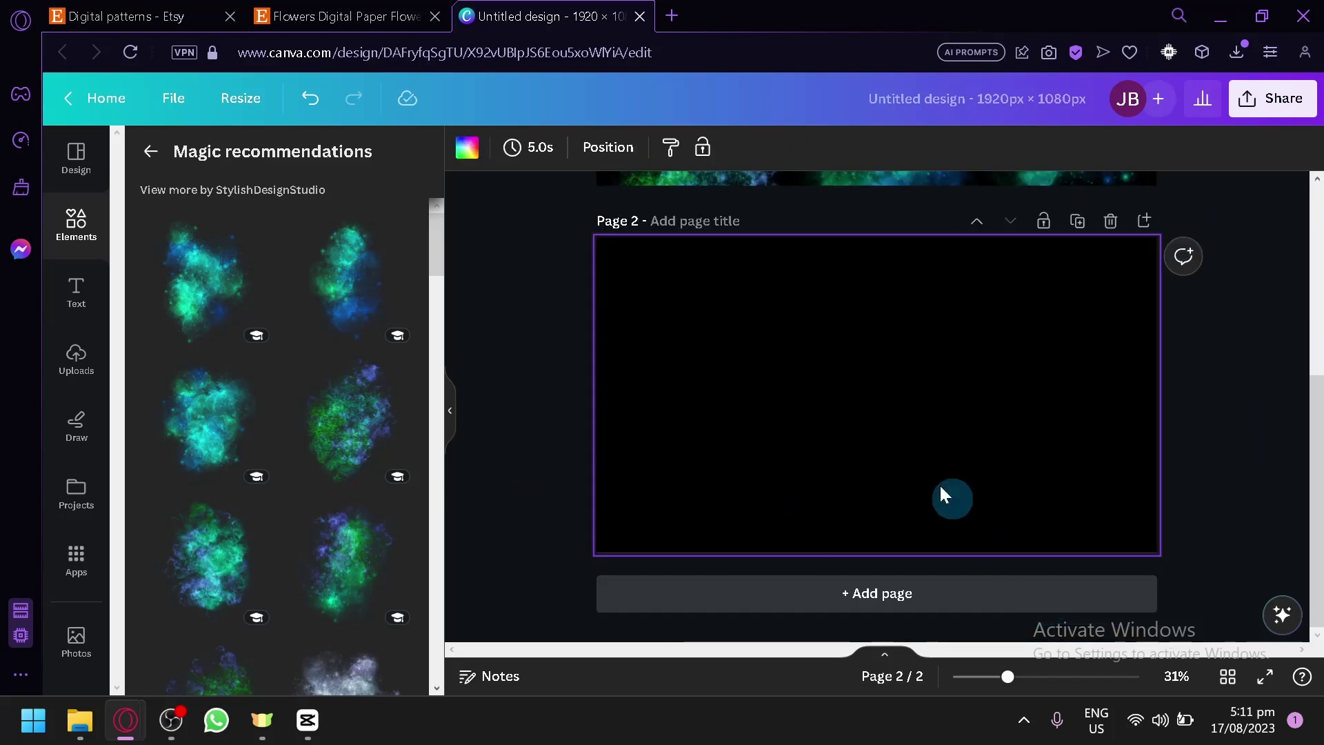
left_click(78, 234)
left_click(250, 157)
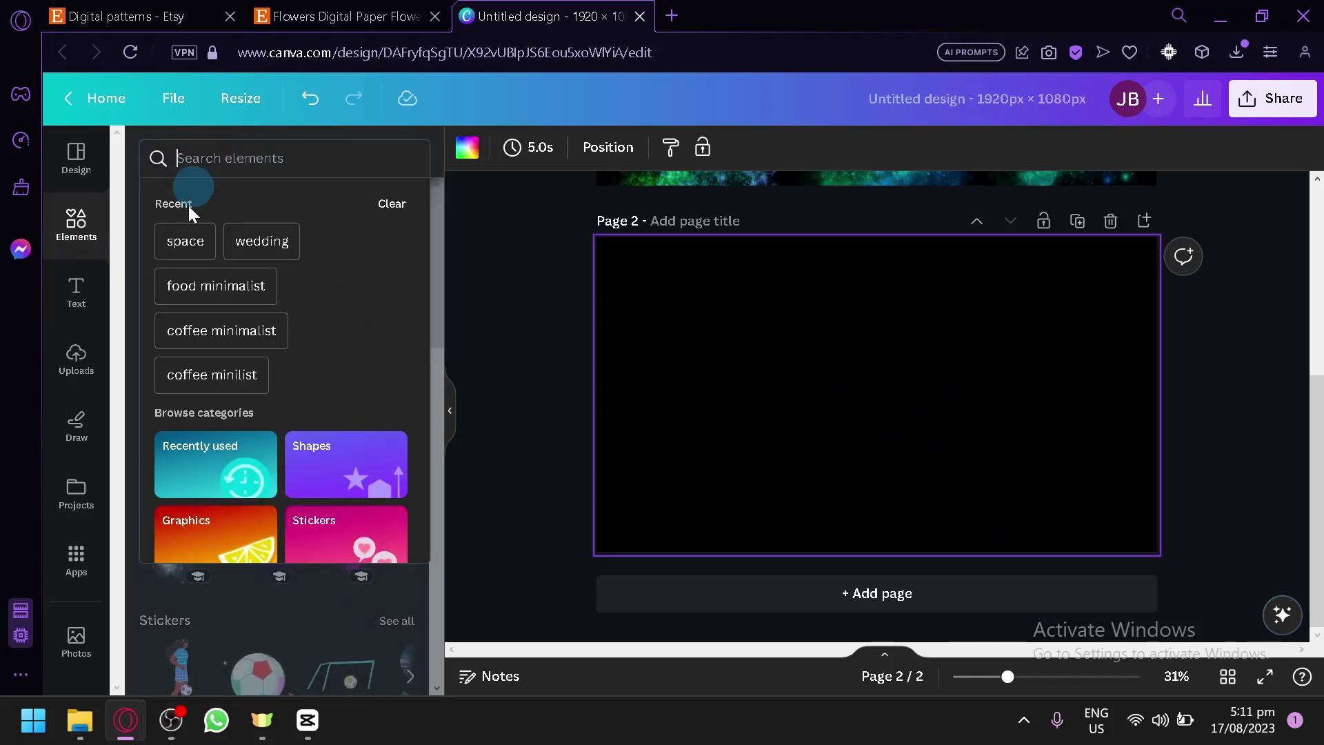
left_click(187, 241)
scroll(308, 399, "down", 3)
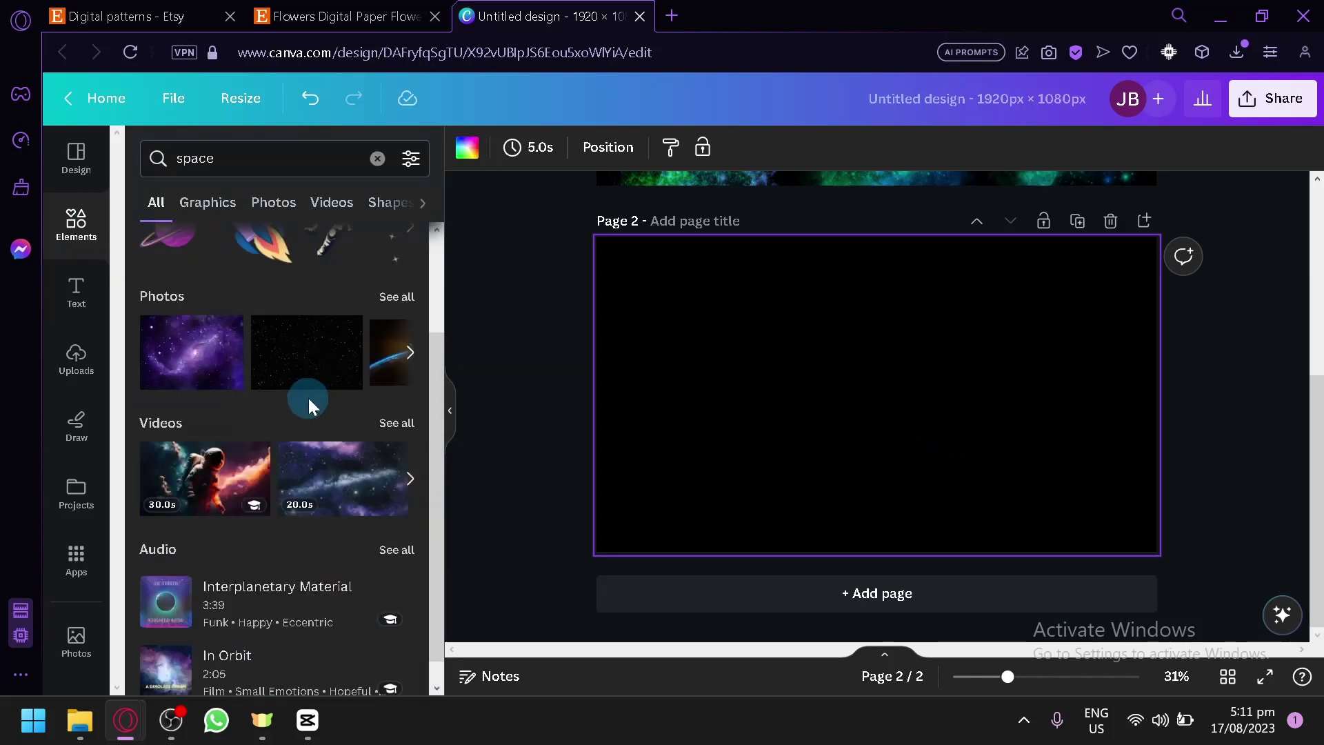
scroll(315, 392, "up", 3)
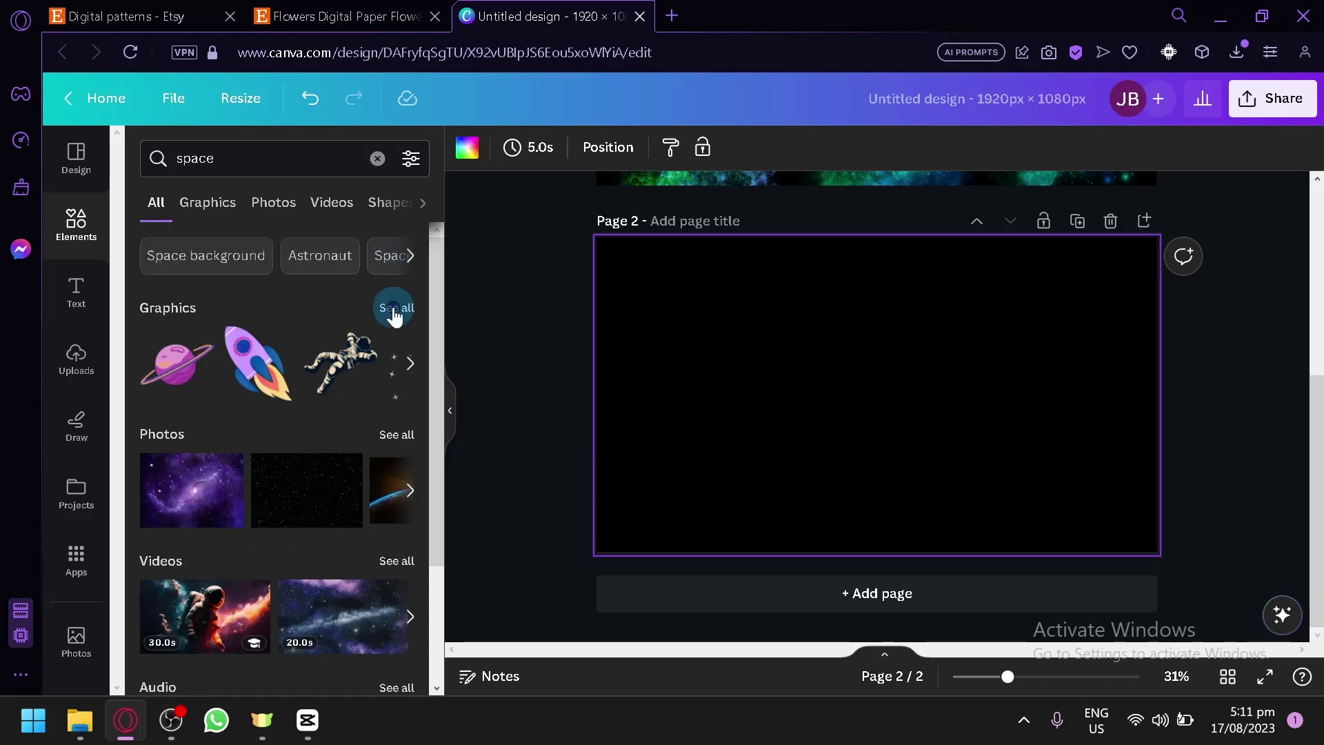
left_click(395, 310)
Find the cat-in-spacesuit graphic among the space results and place it near the bottom centre of page 2
scroll(355, 376, "down", 5)
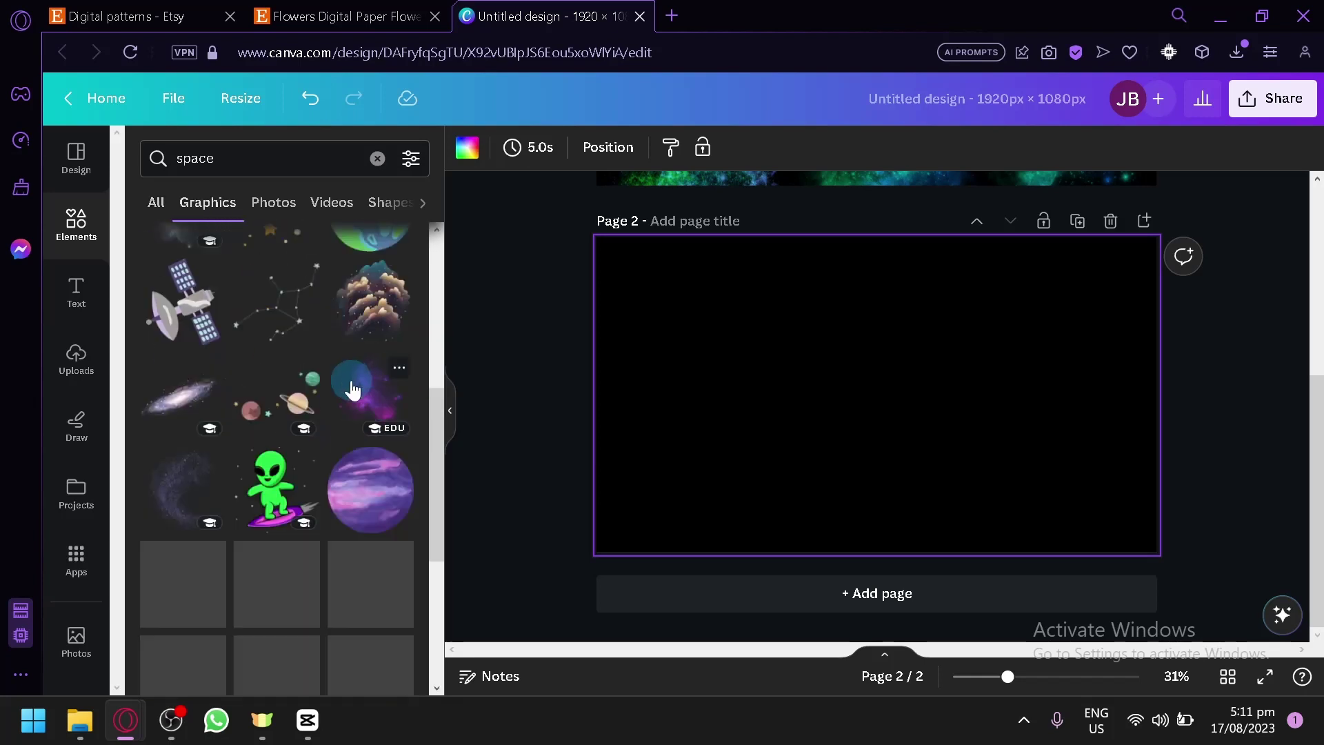
scroll(358, 407, "down", 2)
scroll(376, 504, "down", 2)
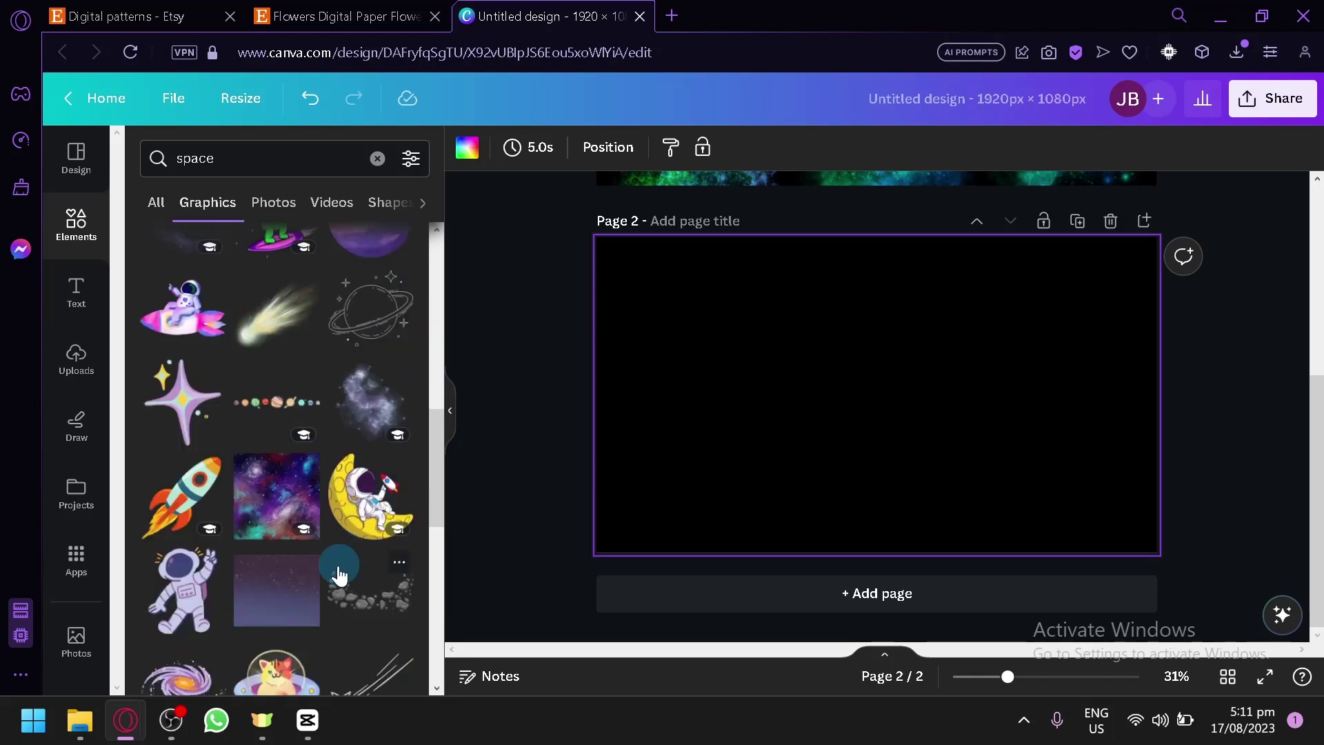
scroll(339, 574, "down", 2)
scroll(293, 648, "down", 4)
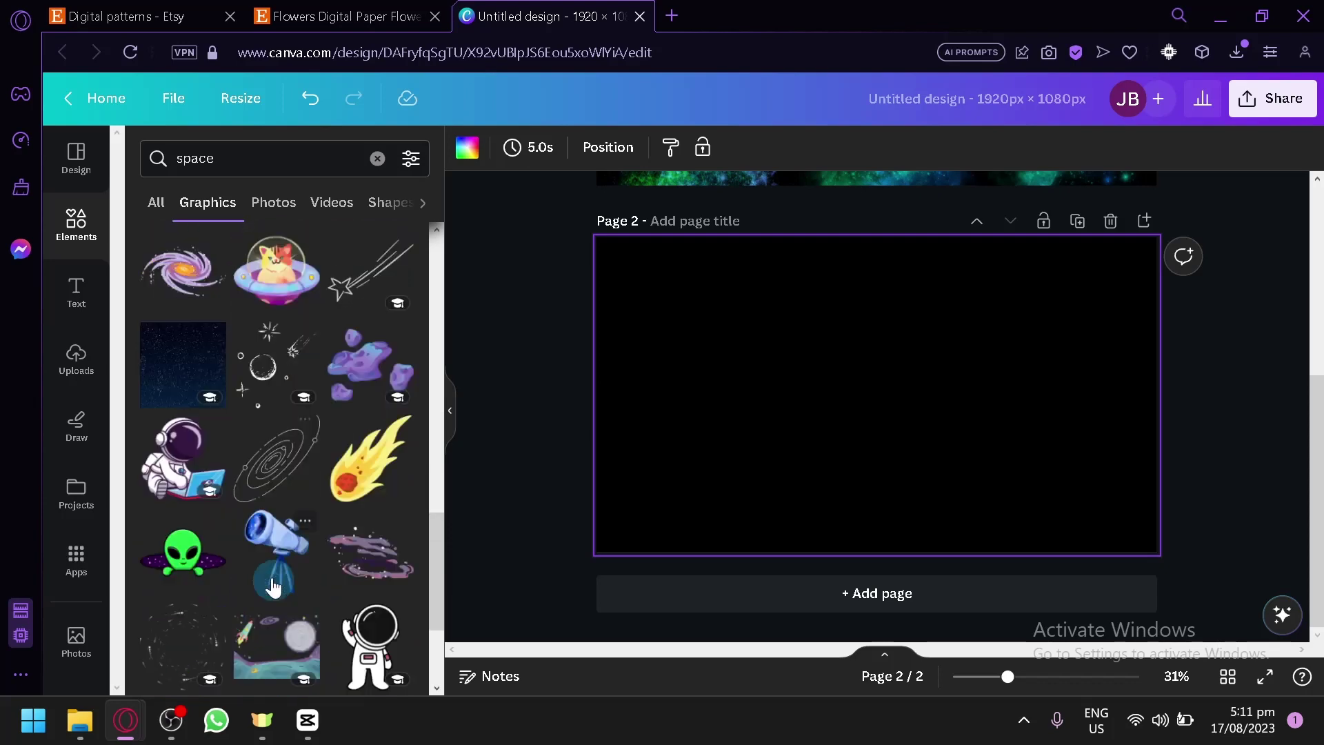
scroll(269, 582, "down", 2)
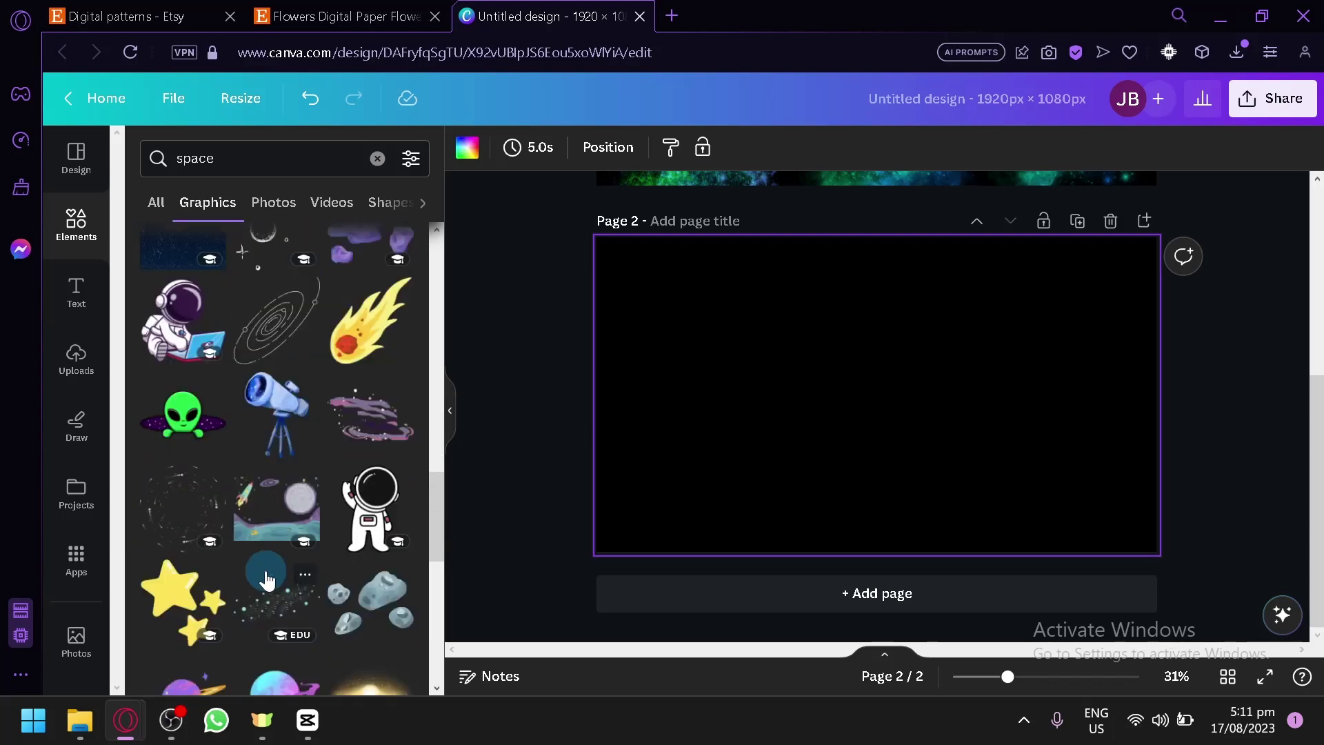
scroll(303, 594, "down", 2)
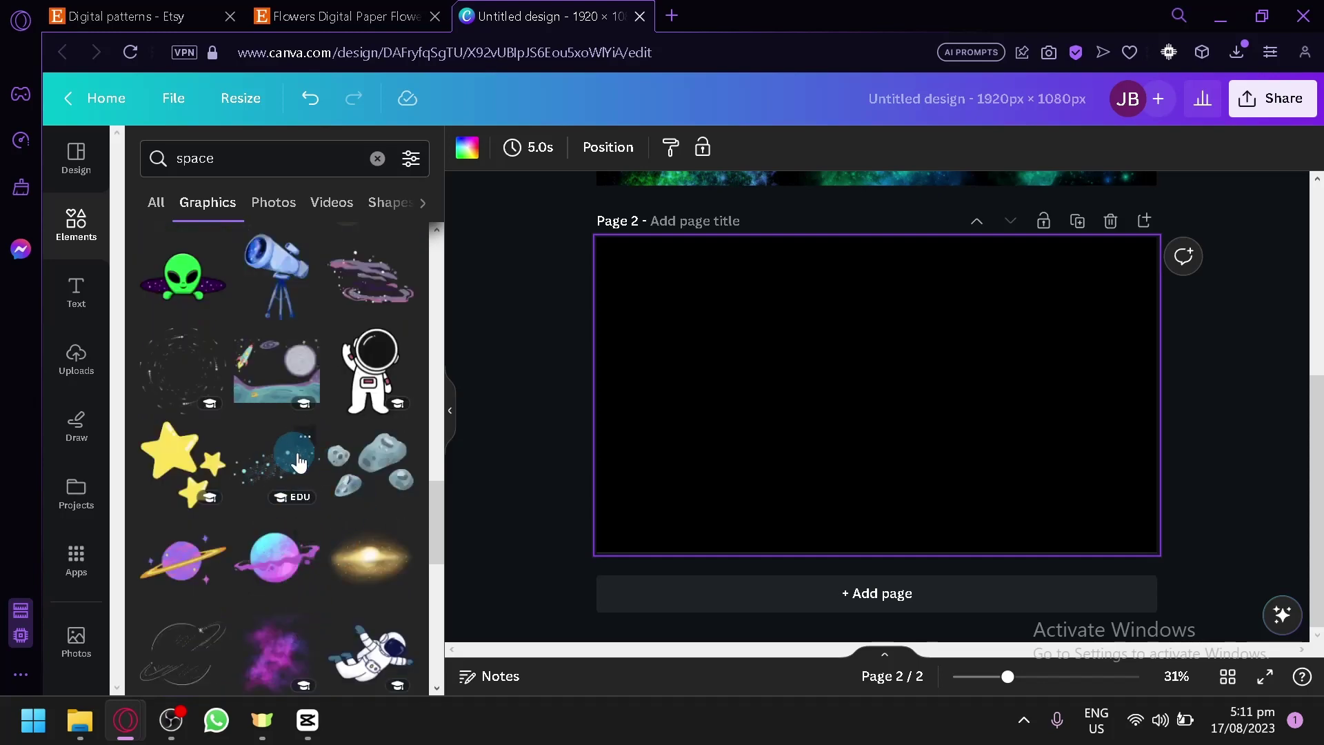
scroll(317, 475, "down", 4)
scroll(875, 260, "up", 5)
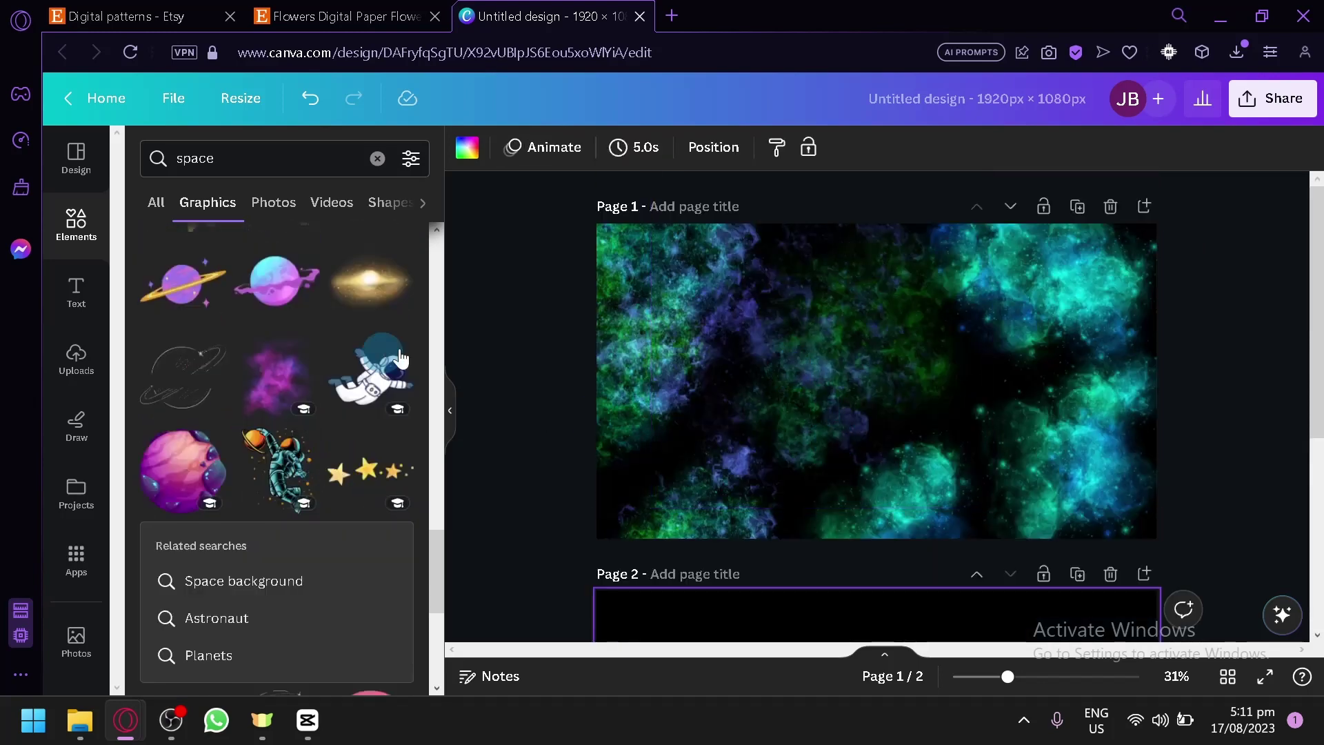
scroll(474, 393, "down", 5)
scroll(300, 403, "down", 4)
scroll(299, 403, "down", 2)
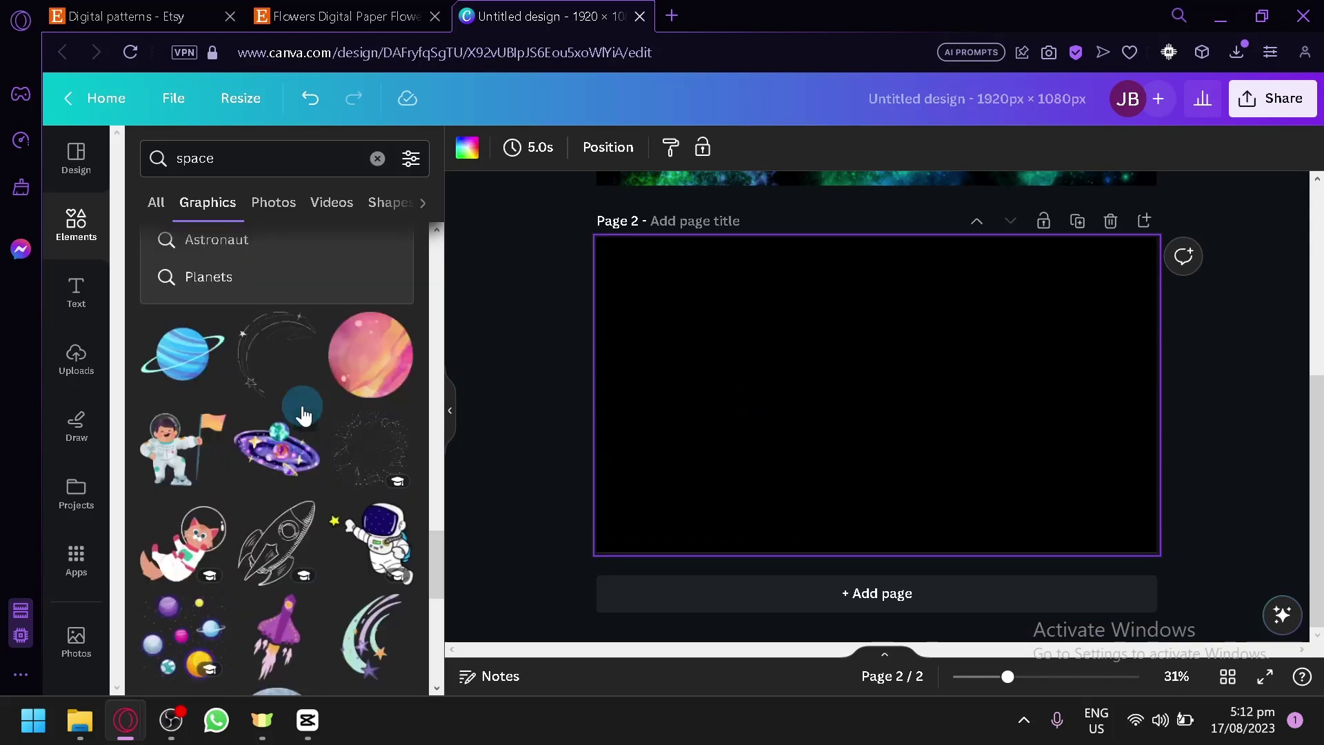
scroll(303, 414, "down", 2)
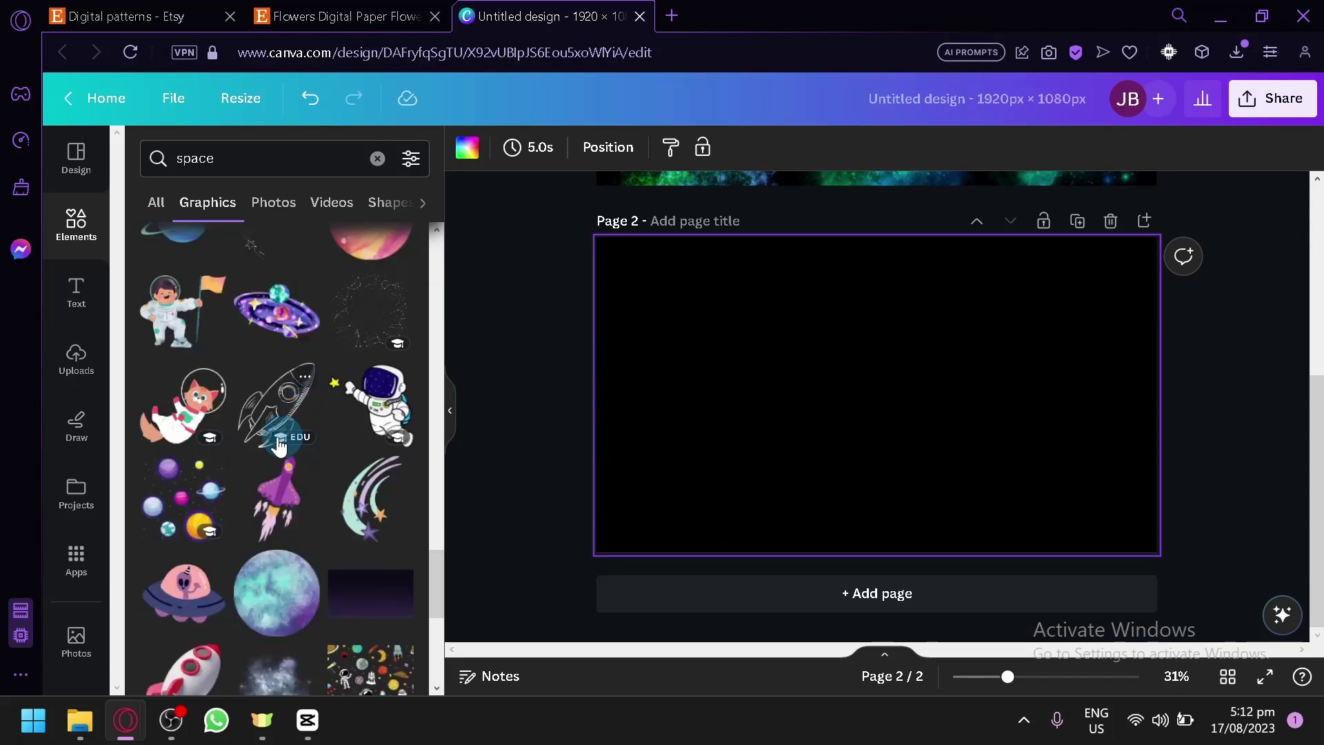
left_click_drag(164, 417, 835, 471)
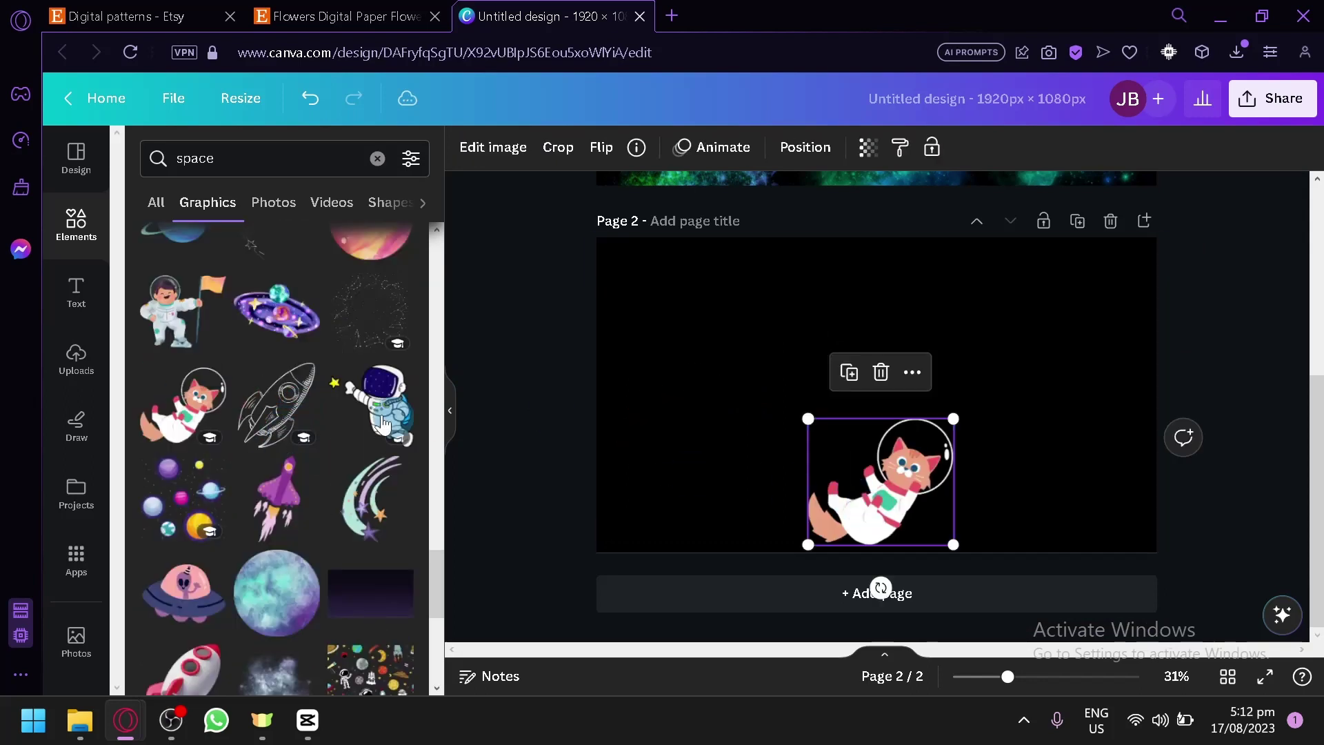
Show more graphics like the space cat and place the boy astronaut in the left part of page 2
left_click(212, 380)
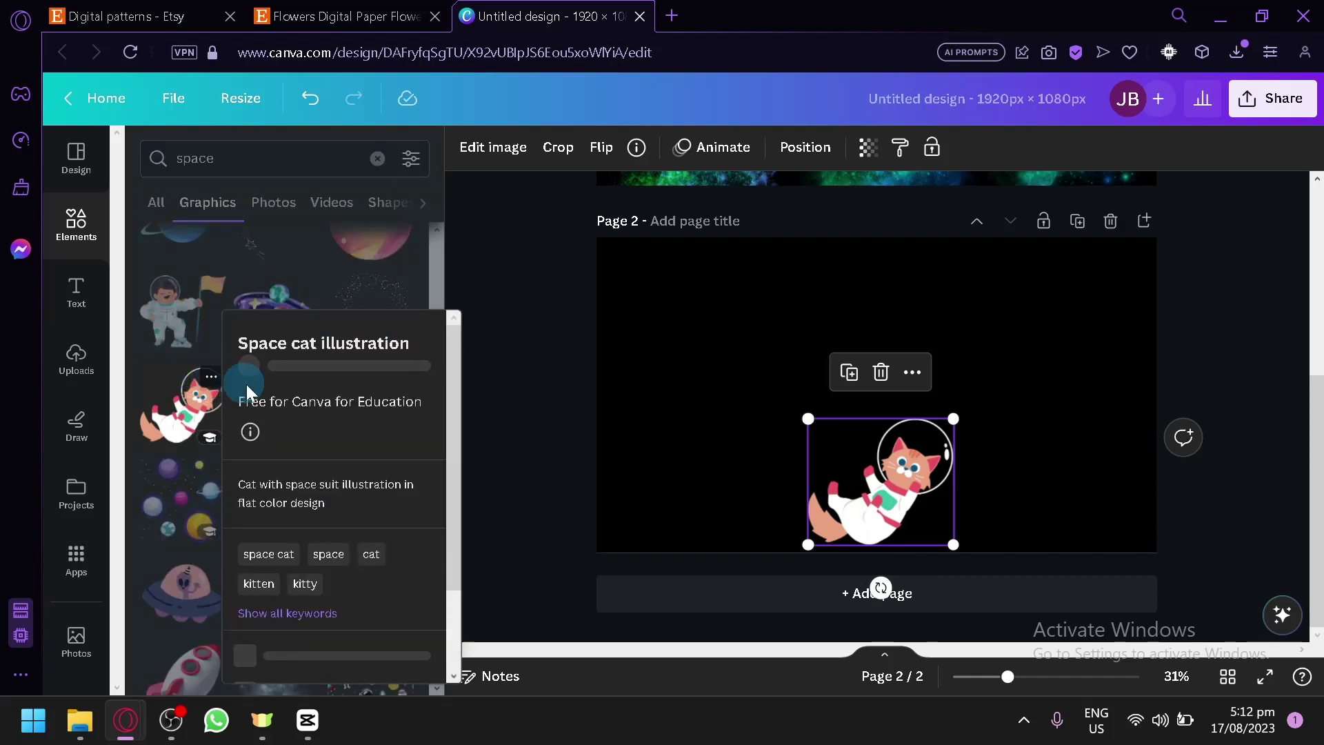
scroll(382, 528, "down", 2)
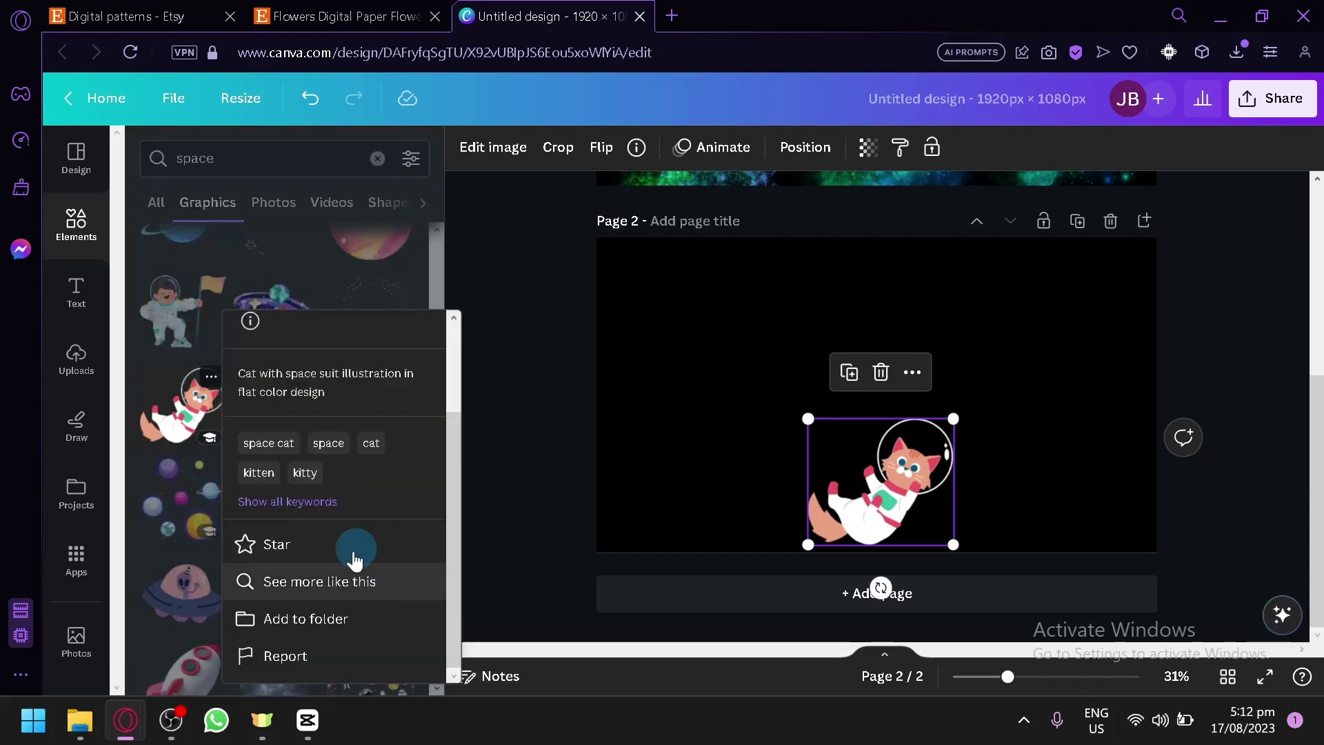
left_click(354, 561)
scroll(298, 465, "down", 2)
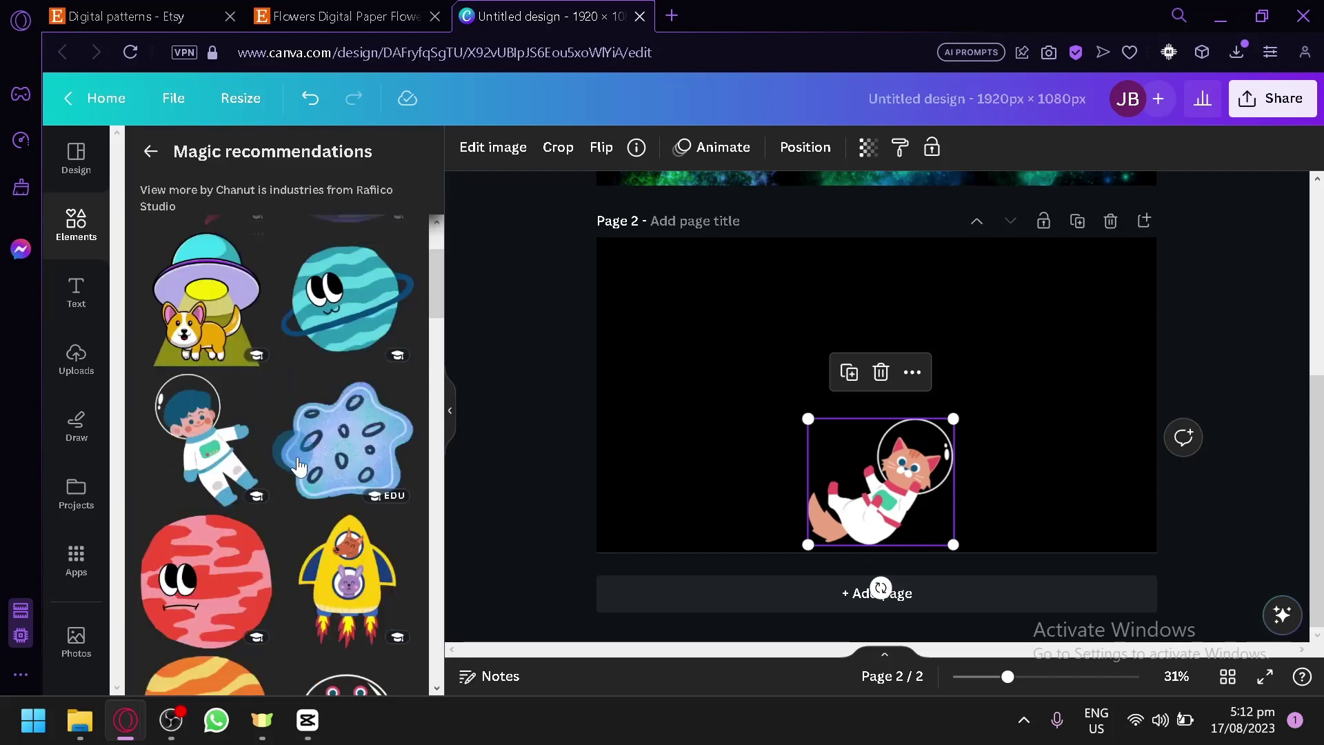
scroll(202, 473, "down", 2)
scroll(228, 428, "up", 2)
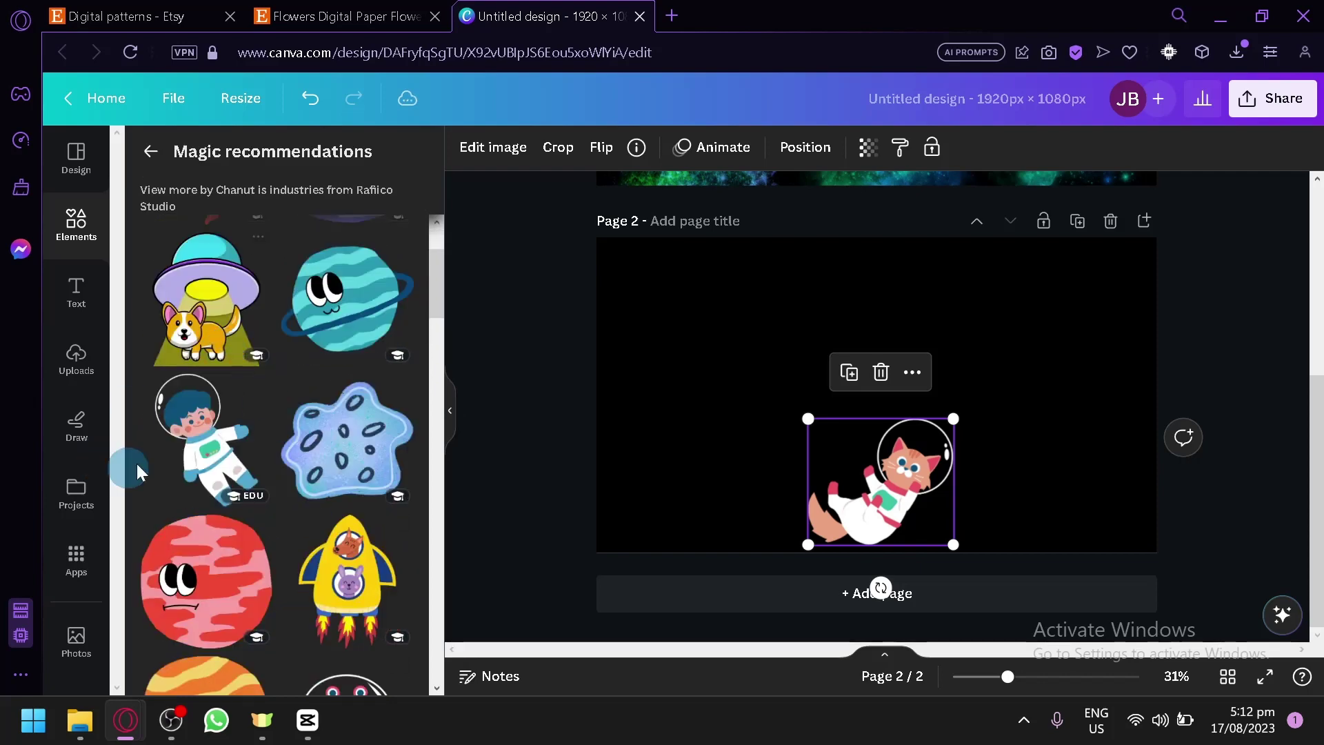
left_click_drag(183, 445, 692, 452)
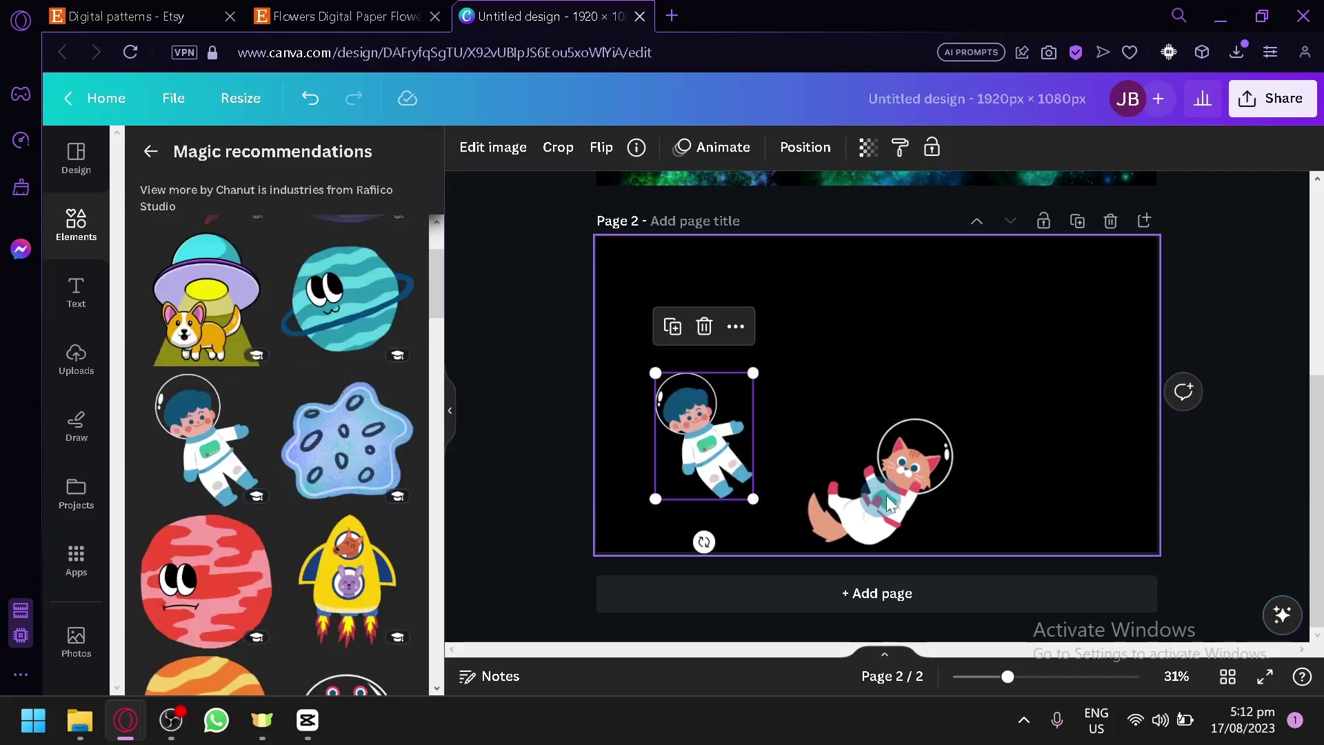
Move the cat up beside the boy astronaut and spread copies of the pair across page 2, some partly off its edges
left_click_drag(925, 445, 880, 331)
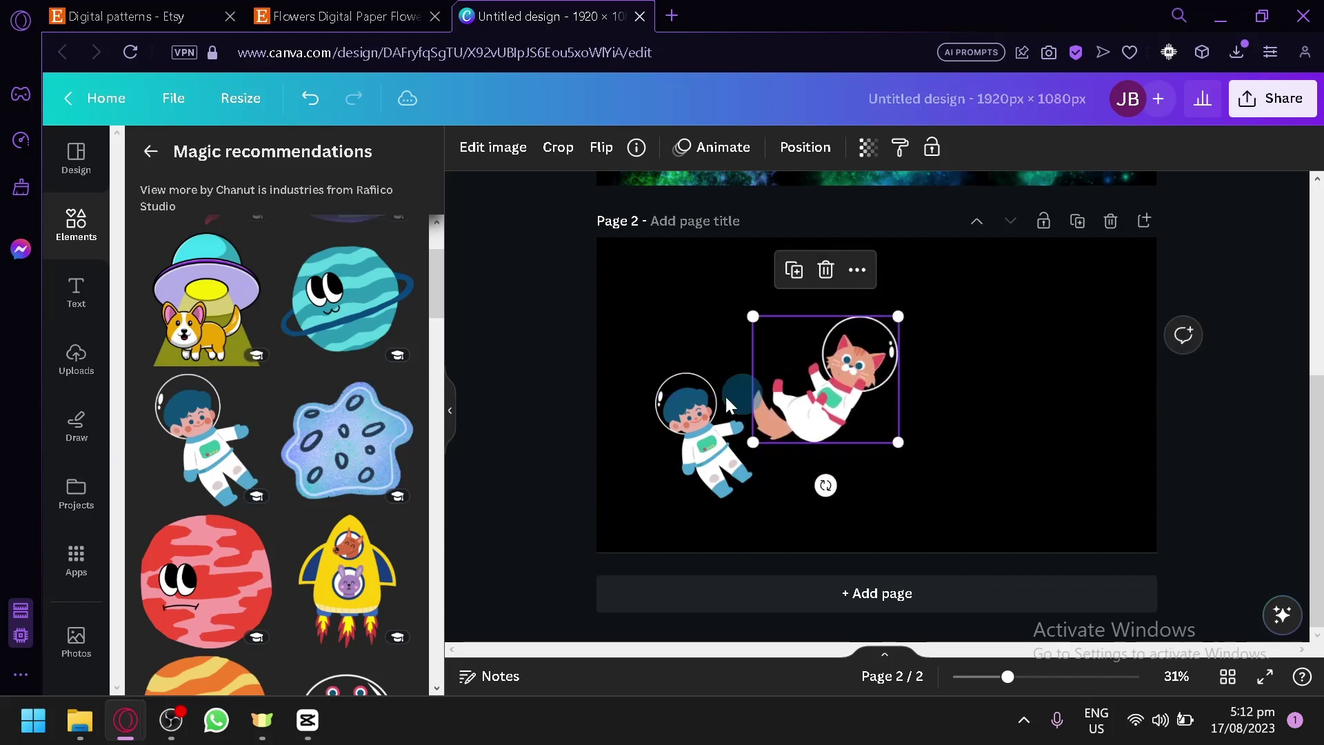
left_click_drag(621, 325, 870, 474)
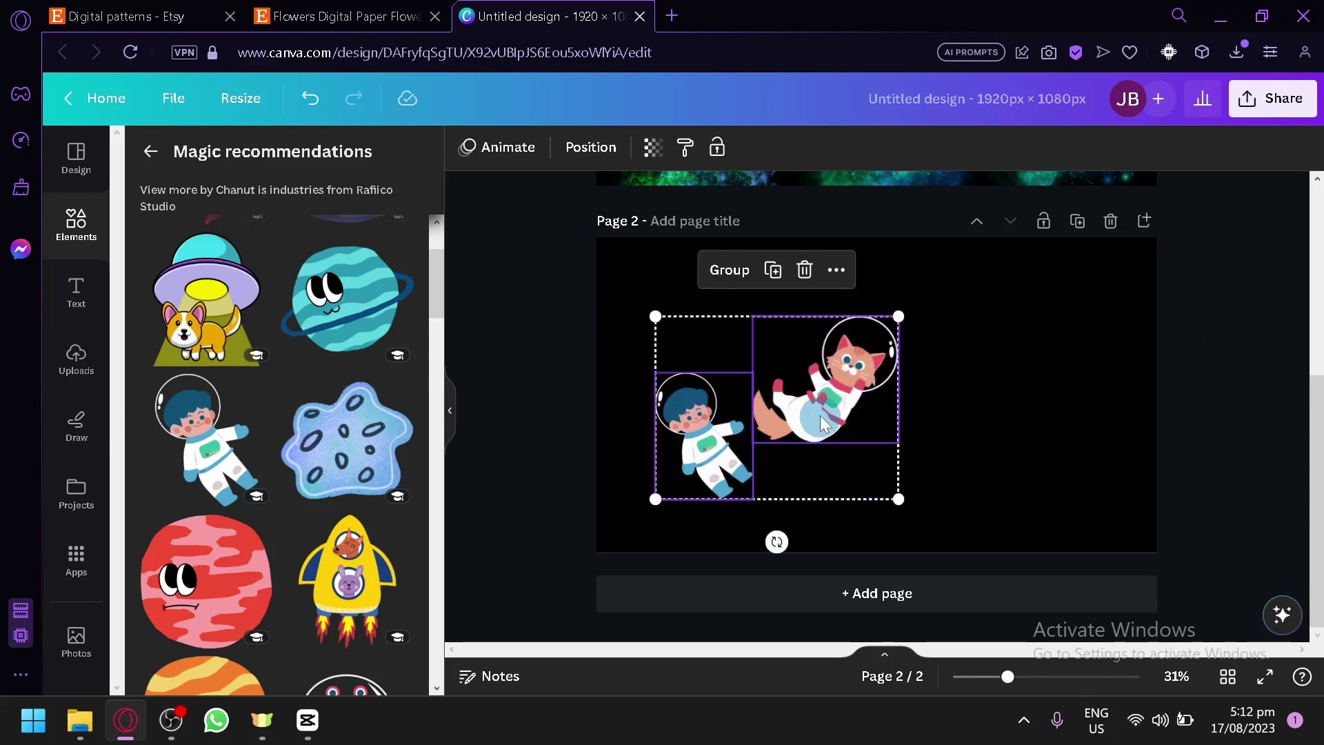
left_click_drag(821, 415, 598, 366)
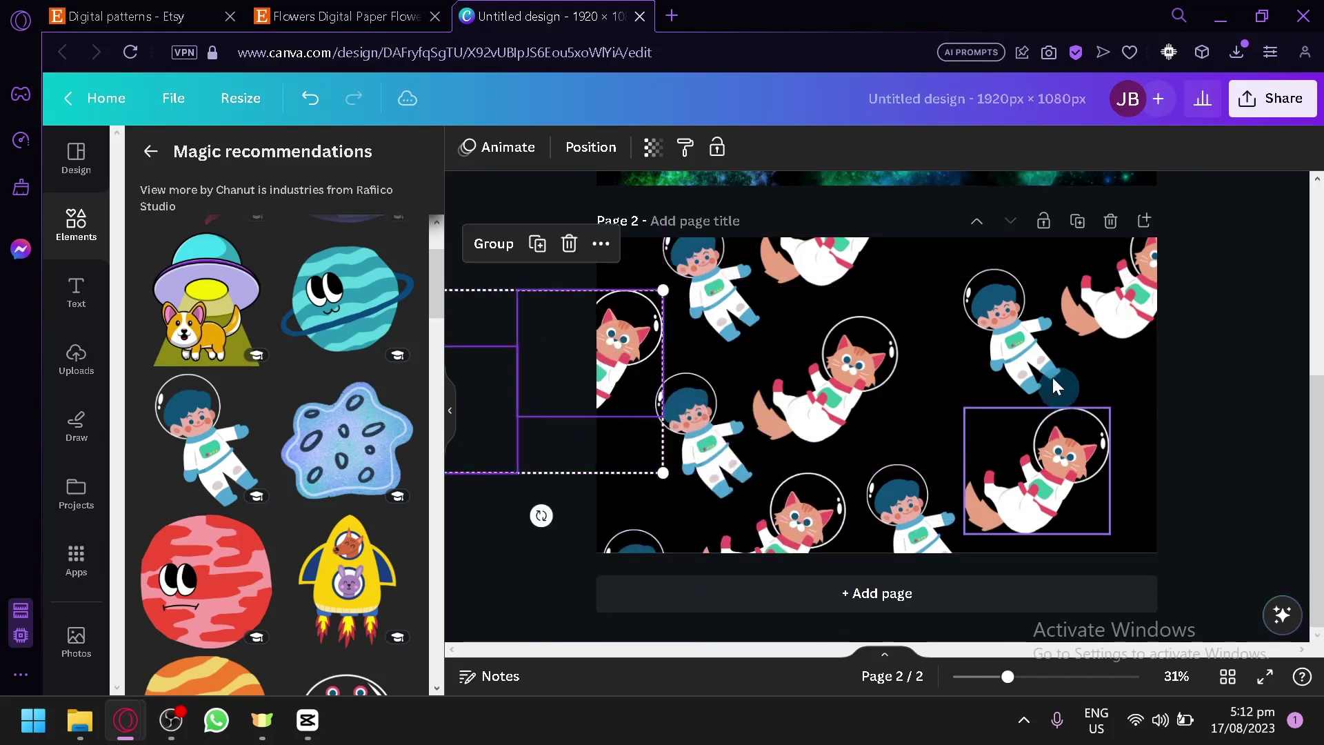
Shift the upper-right astronaut pair down and left, and place another copy partly off the page's upper-right corner
left_click(1024, 342)
left_click(1115, 295, "shift")
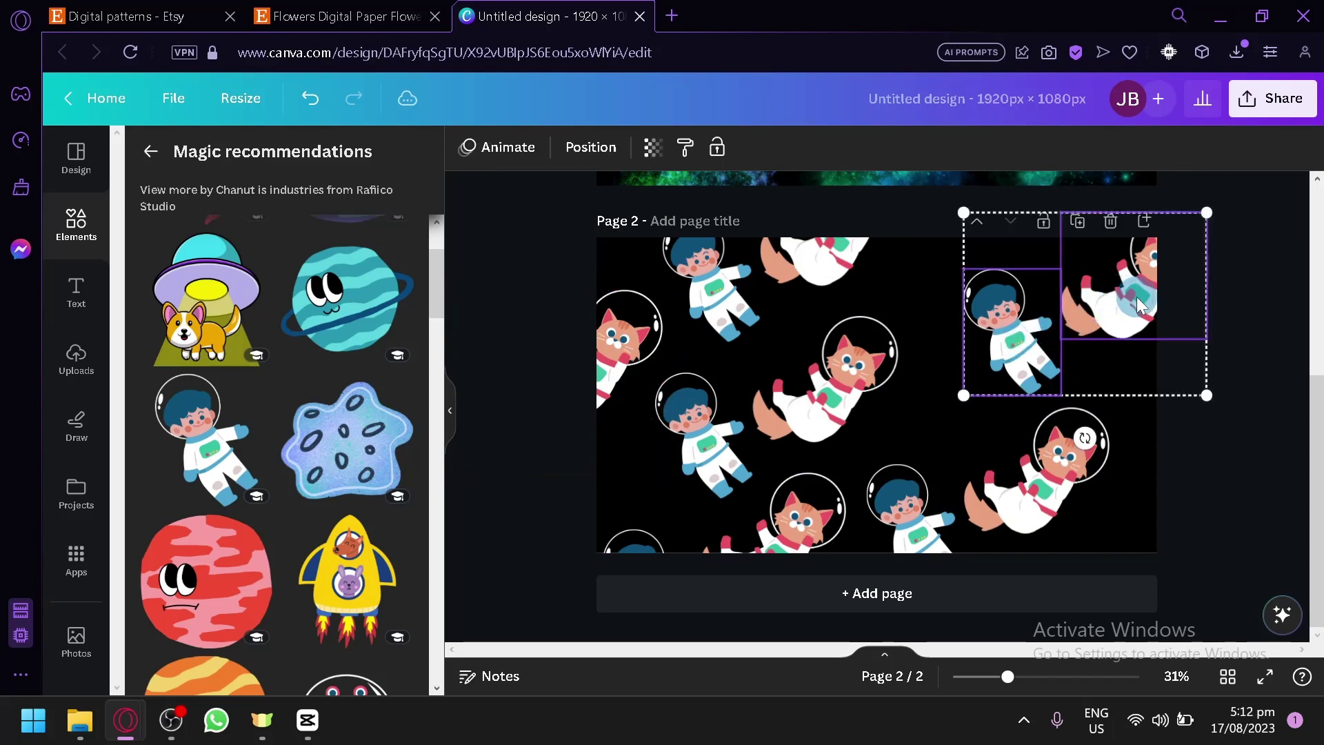
left_click_drag(1137, 297, 1085, 336)
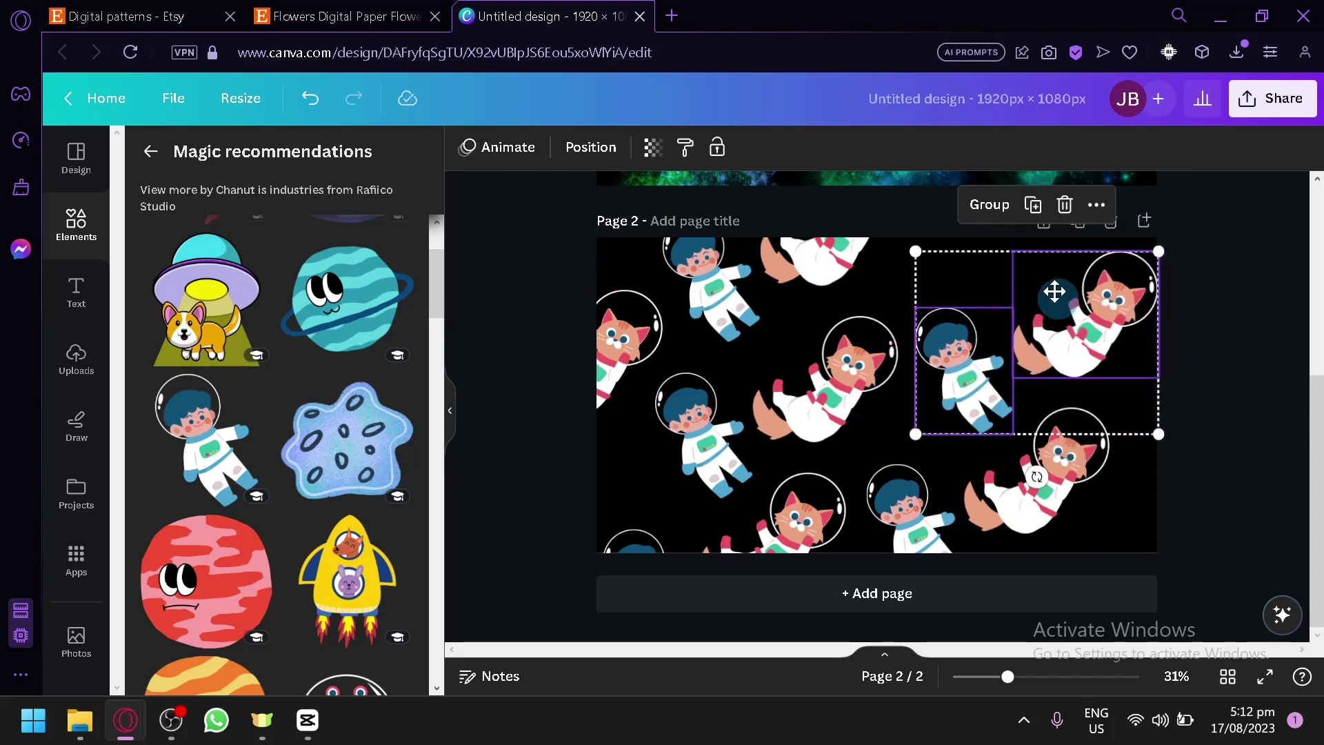
left_click_drag(1055, 292, 1124, 224)
left_click(1227, 486)
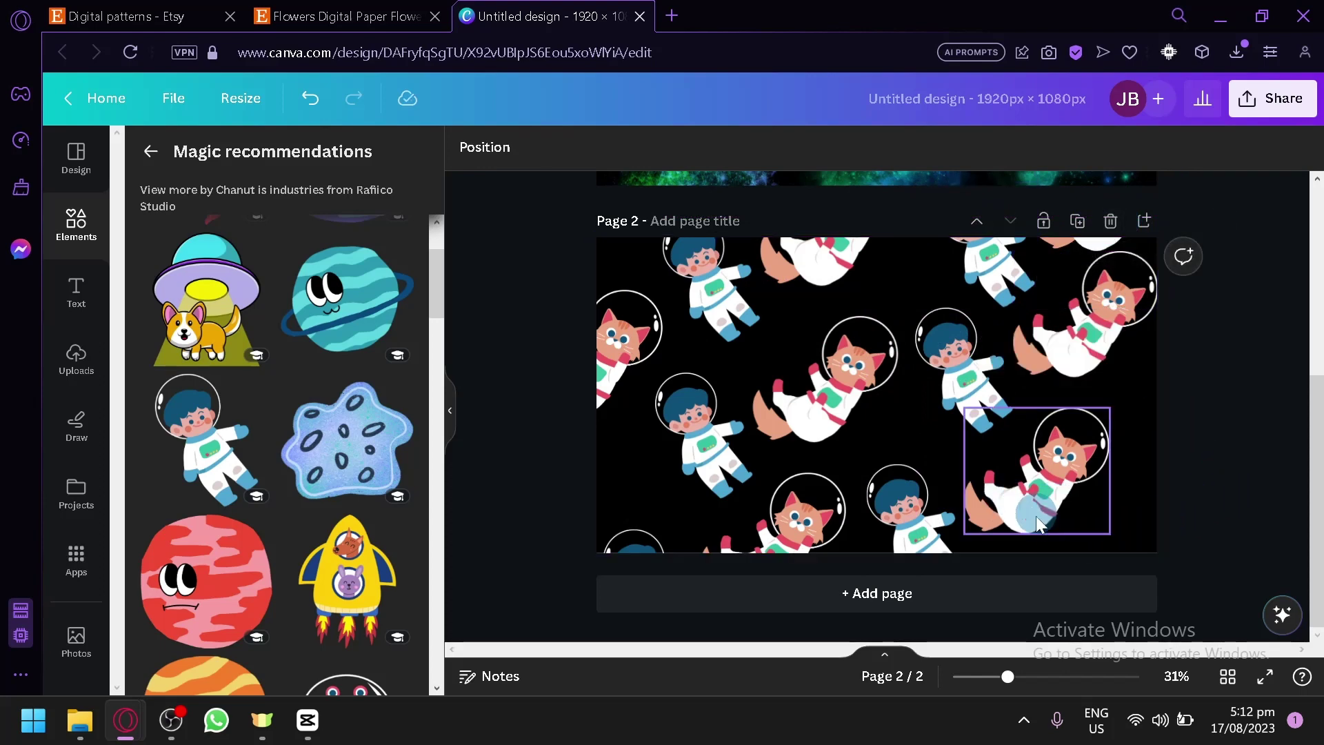
Add a third page below the astronaut pattern
left_click(872, 608)
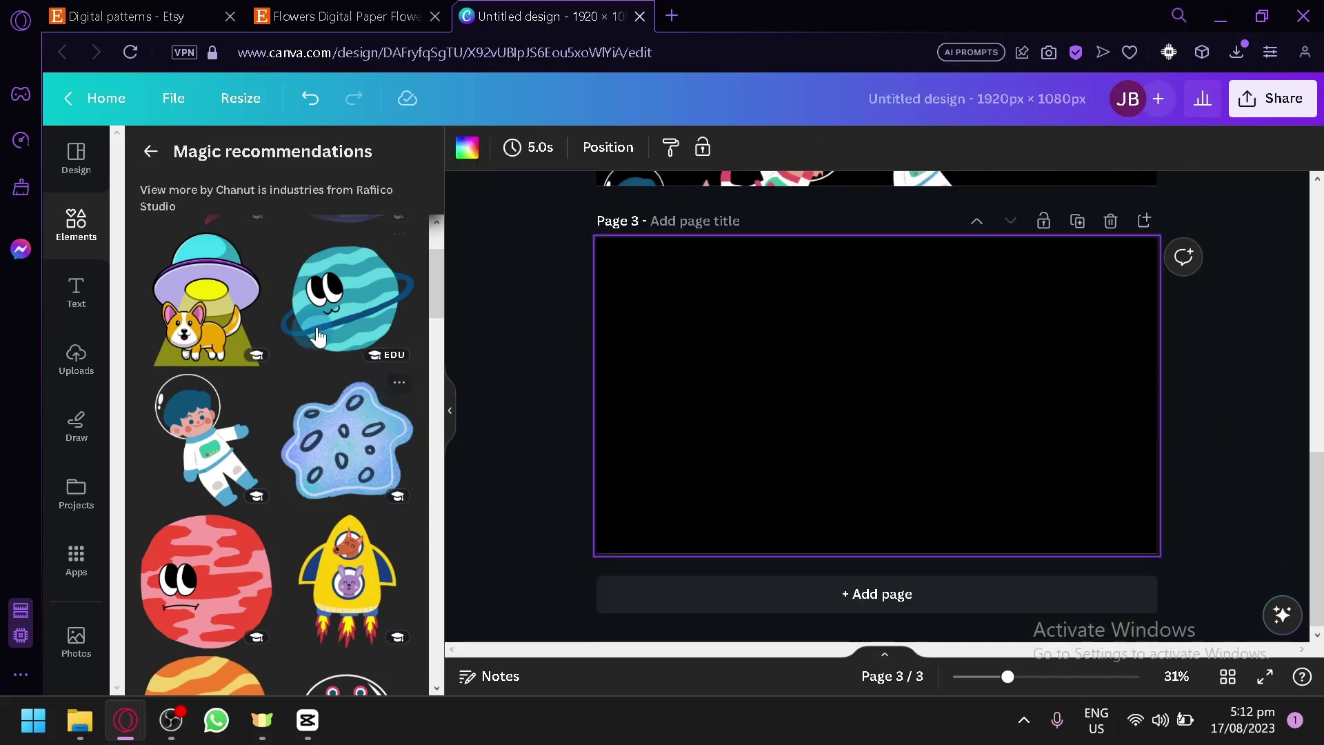
Place a light-blue ringed planet in page 3's upper-left corner, a pink striped planet near the centre and a green planet at the right
scroll(340, 434, "down", 2)
scroll(335, 442, "down", 5)
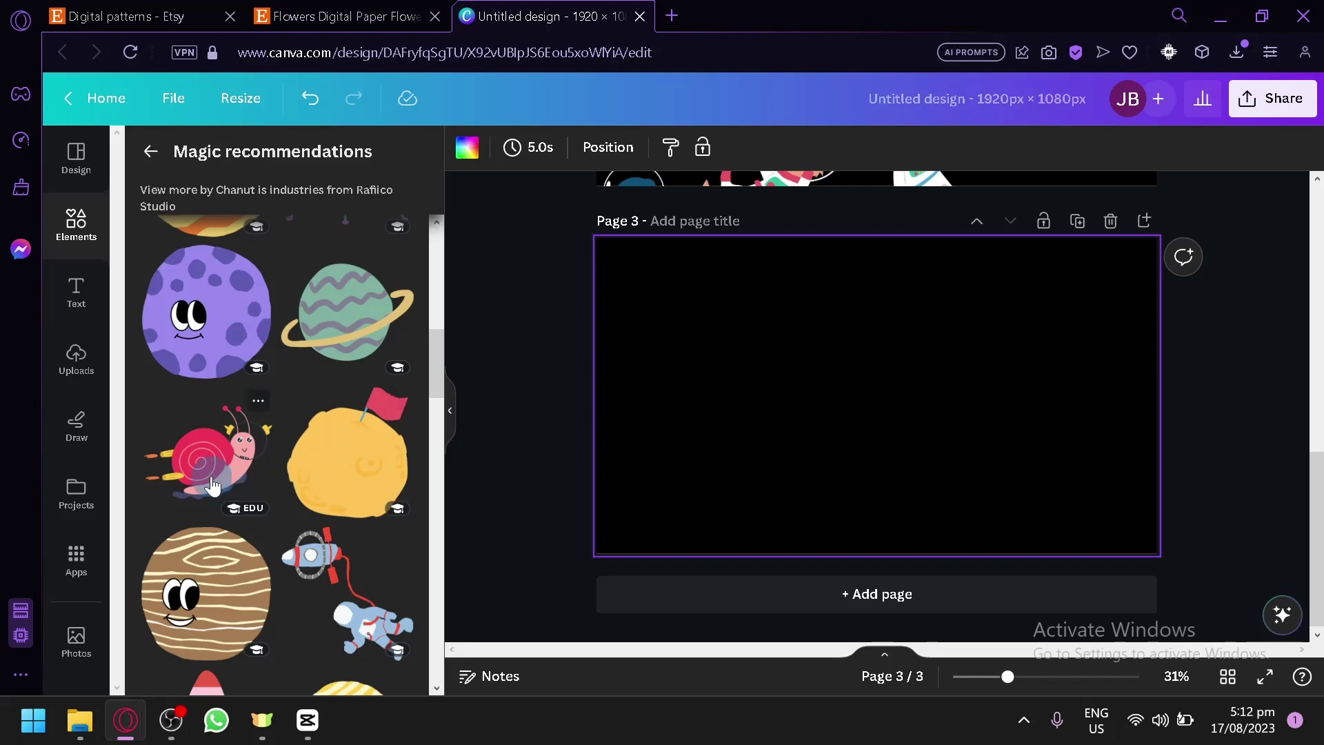
scroll(212, 487, "down", 8)
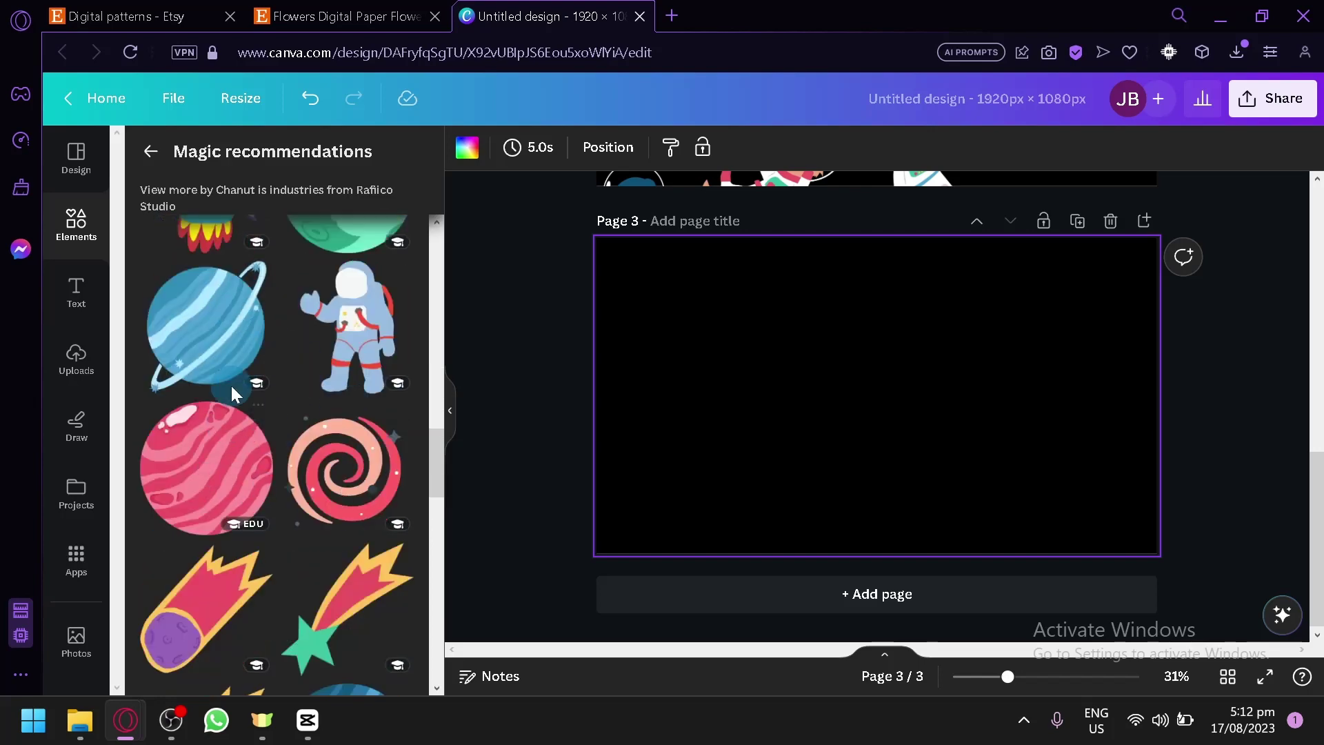
left_click_drag(231, 386, 628, 310)
left_click_drag(200, 455, 878, 437)
scroll(287, 414, "up", 3)
left_click_drag(349, 453, 1131, 376)
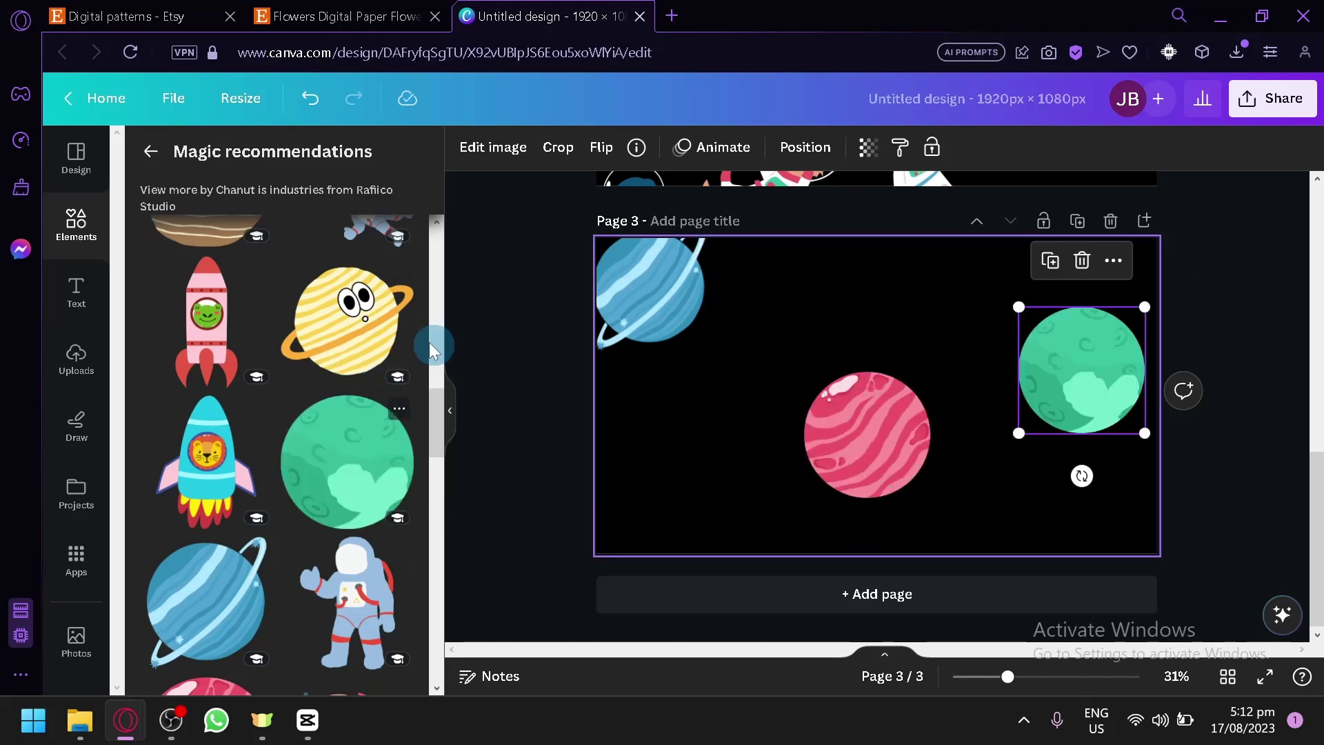
Add a dark-blue striped planet at page 3's lower left, a purple ringed one across the upper edge and a peach ringed one at the lower right
scroll(429, 342, "up", 2)
scroll(289, 448, "down", 6)
left_click_drag(316, 591, 573, 501)
scroll(281, 515, "down", 5)
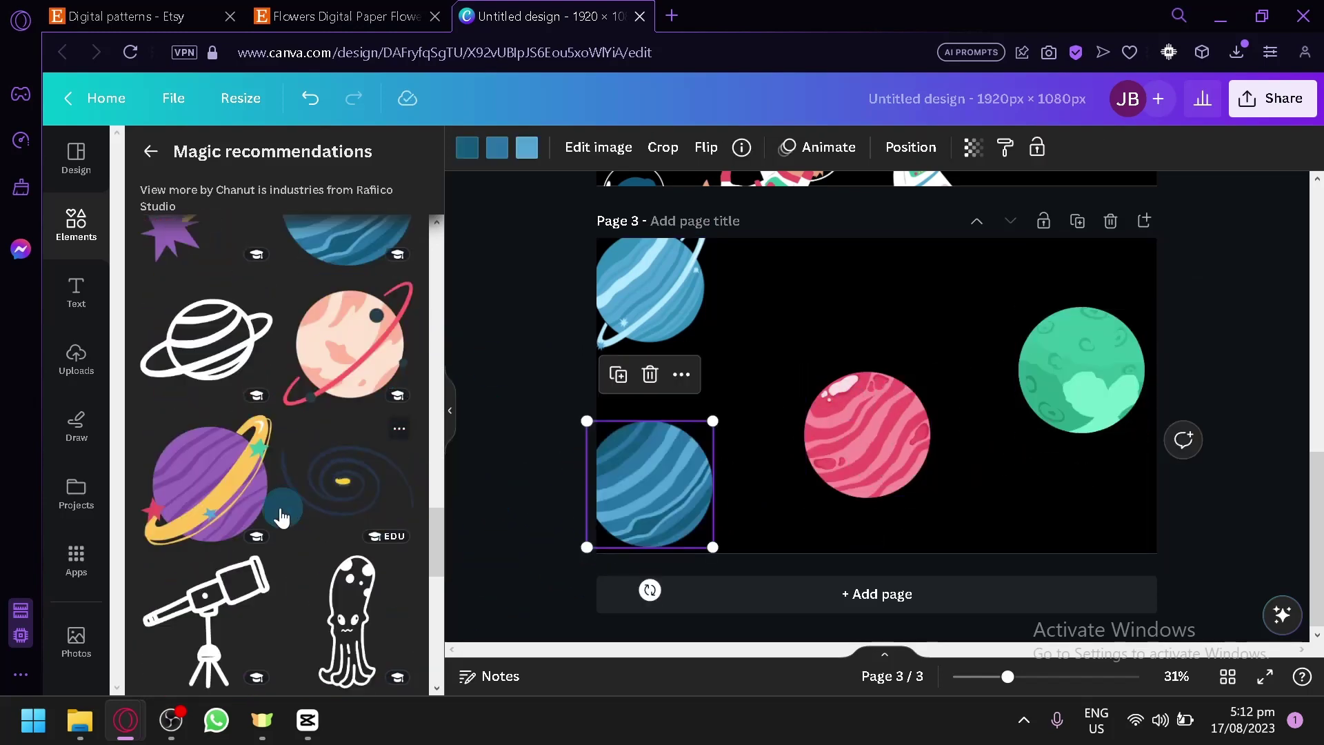
left_click_drag(269, 511, 897, 283)
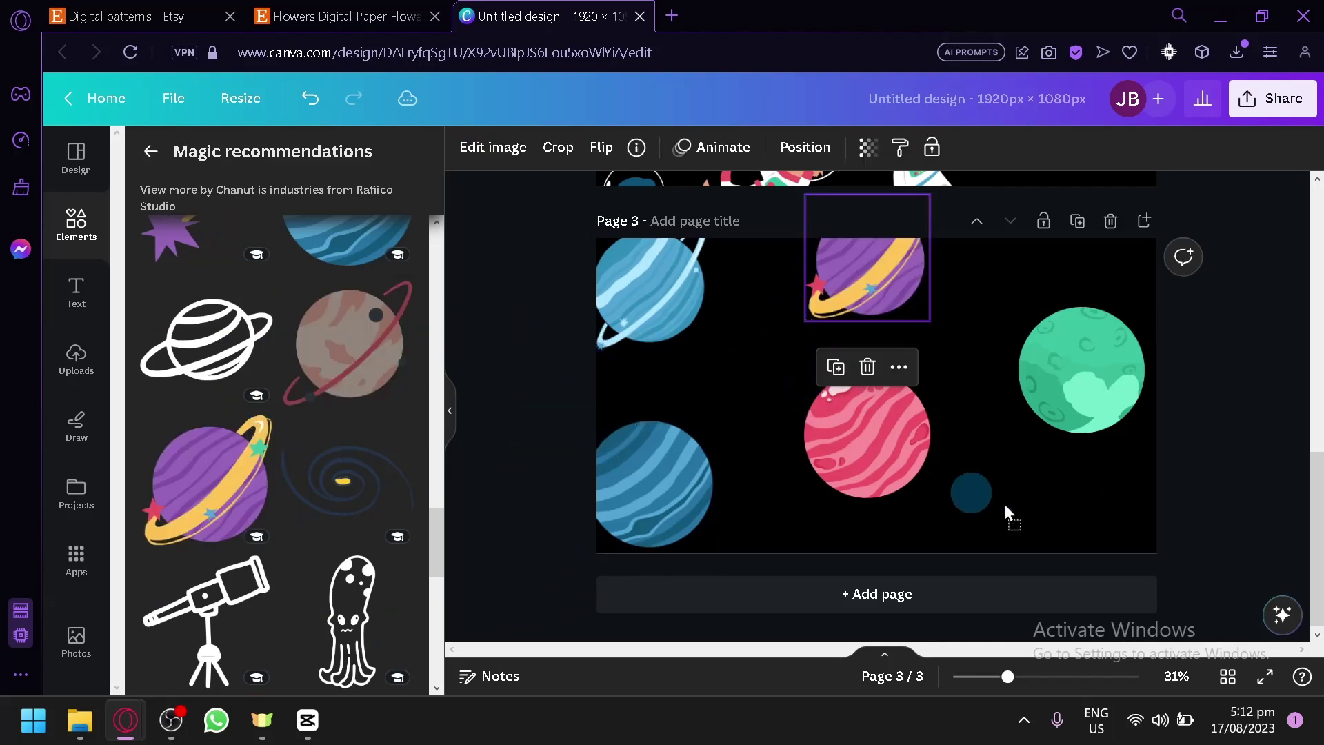
left_click_drag(1006, 514, 1007, 519)
Shrink the dark-blue planet, and enlarge the pink planet so it runs partly off page 3's lower edge
left_click_drag(700, 500, 732, 425)
left_click_drag(851, 449, 836, 517)
left_click_drag(719, 481, 689, 502)
left_click(757, 520)
left_click_drag(827, 539, 741, 559)
left_click_drag(842, 467, 890, 414)
Move the peach ringed planet up between the purple and green planets, shrink it and make it semi-transparent
left_click(1077, 564)
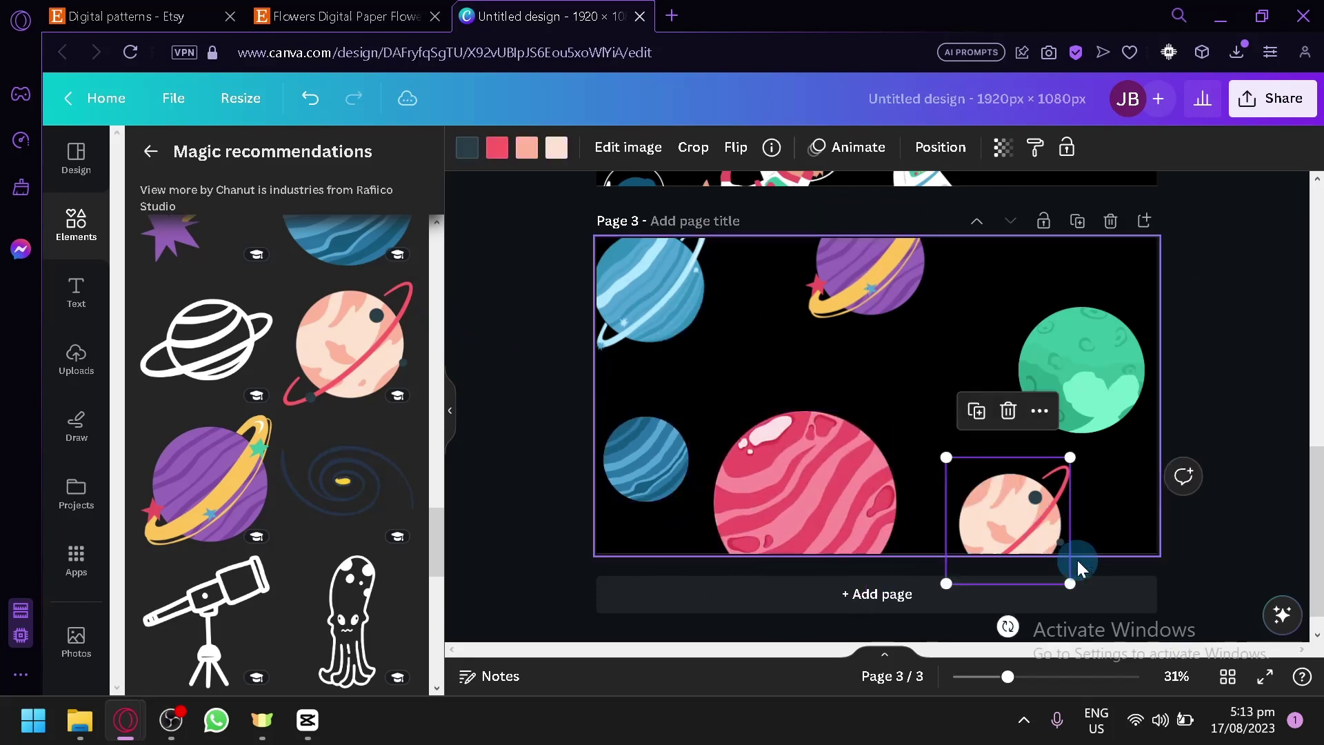
left_click_drag(1007, 509, 929, 355)
left_click_drag(990, 420, 954, 389)
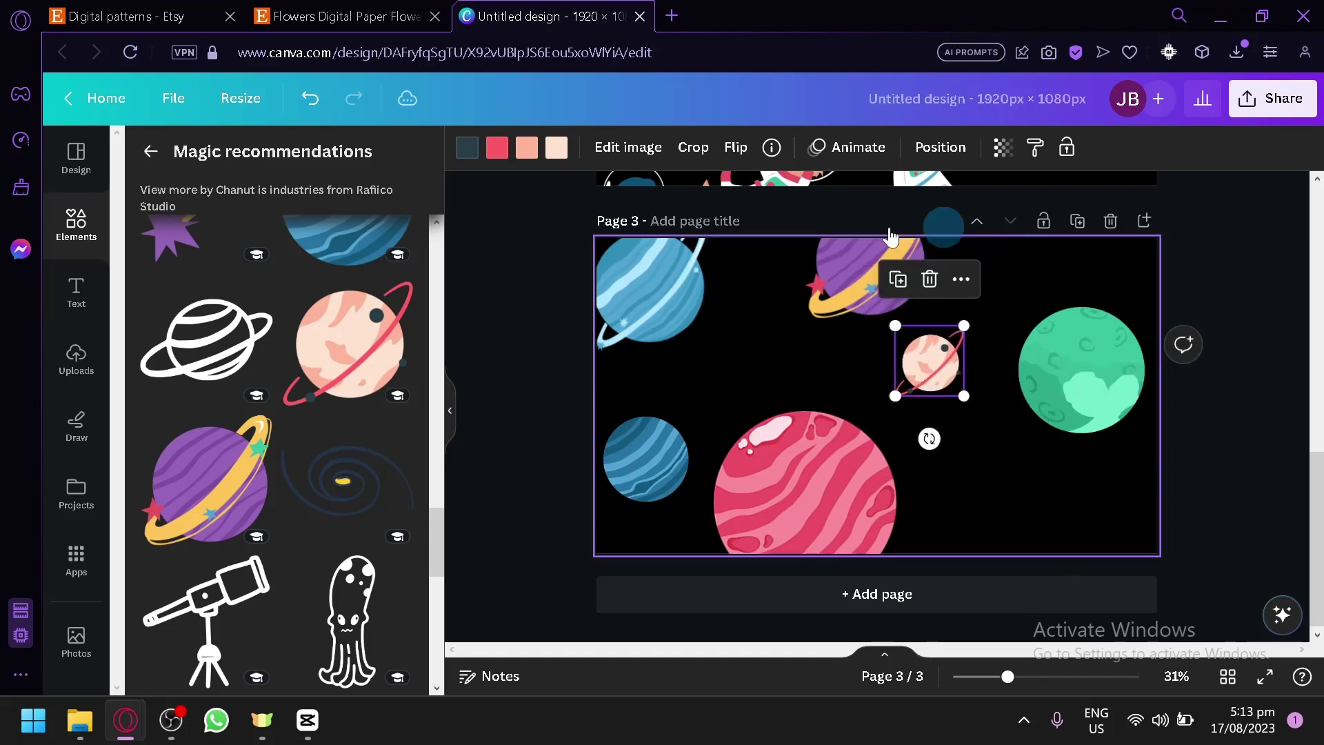
left_click(940, 147)
left_click(1004, 147)
left_click_drag(1002, 222, 942, 235)
Move the purple ringed planet to page 3's upper right, and enlarge the light-blue ringed planet partly off the upper edge at the left
left_click(851, 280)
left_click_drag(851, 280, 1012, 260)
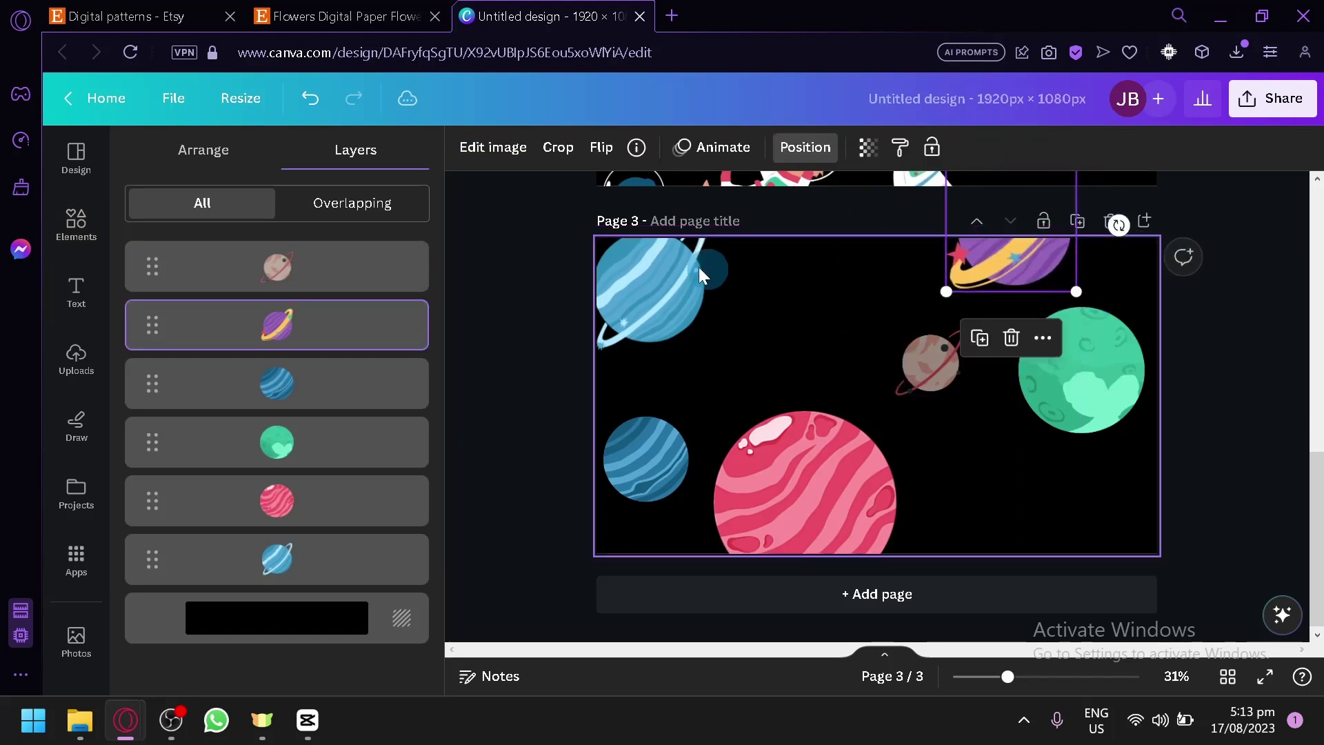
left_click_drag(698, 267, 792, 268)
left_click_drag(807, 364, 845, 394)
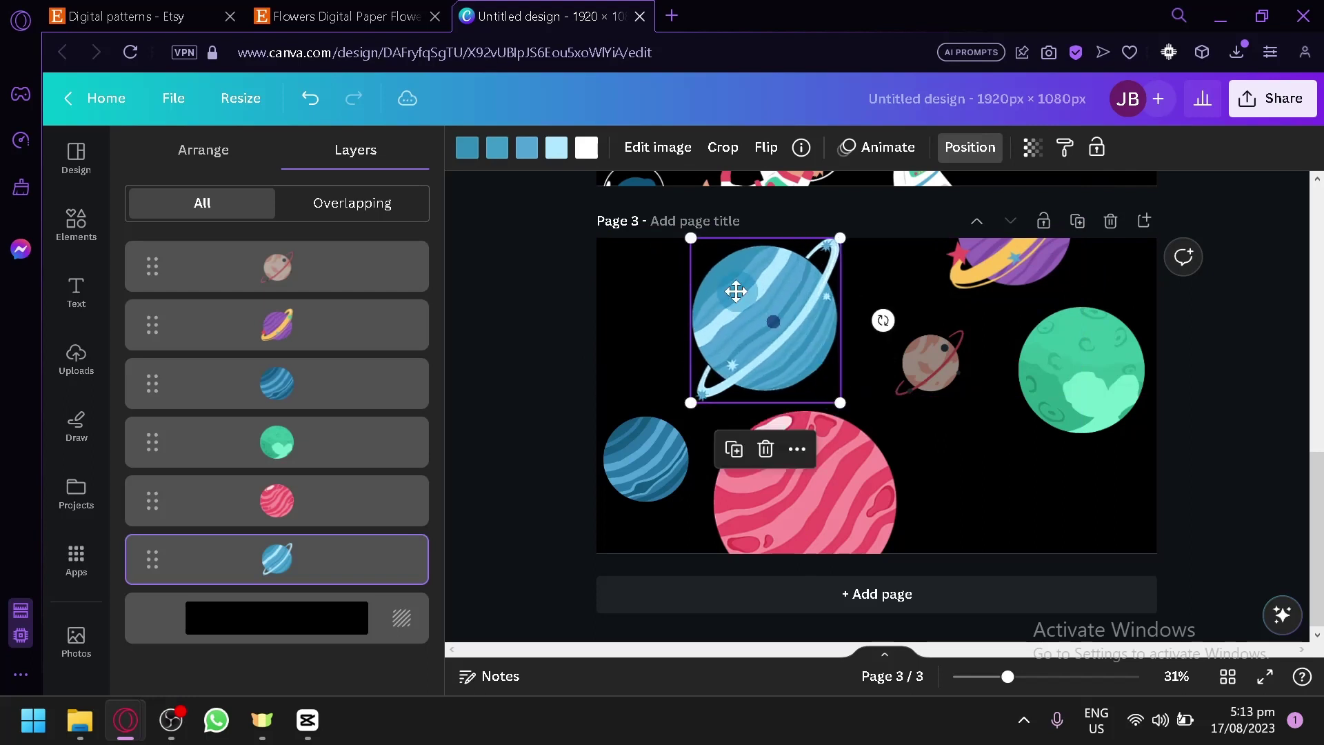
left_click_drag(737, 289, 675, 255)
Move the green planet down to page 3's lower right and enlarge it slightly
left_click_drag(1030, 427, 1011, 556)
left_click_drag(1114, 402, 1120, 396)
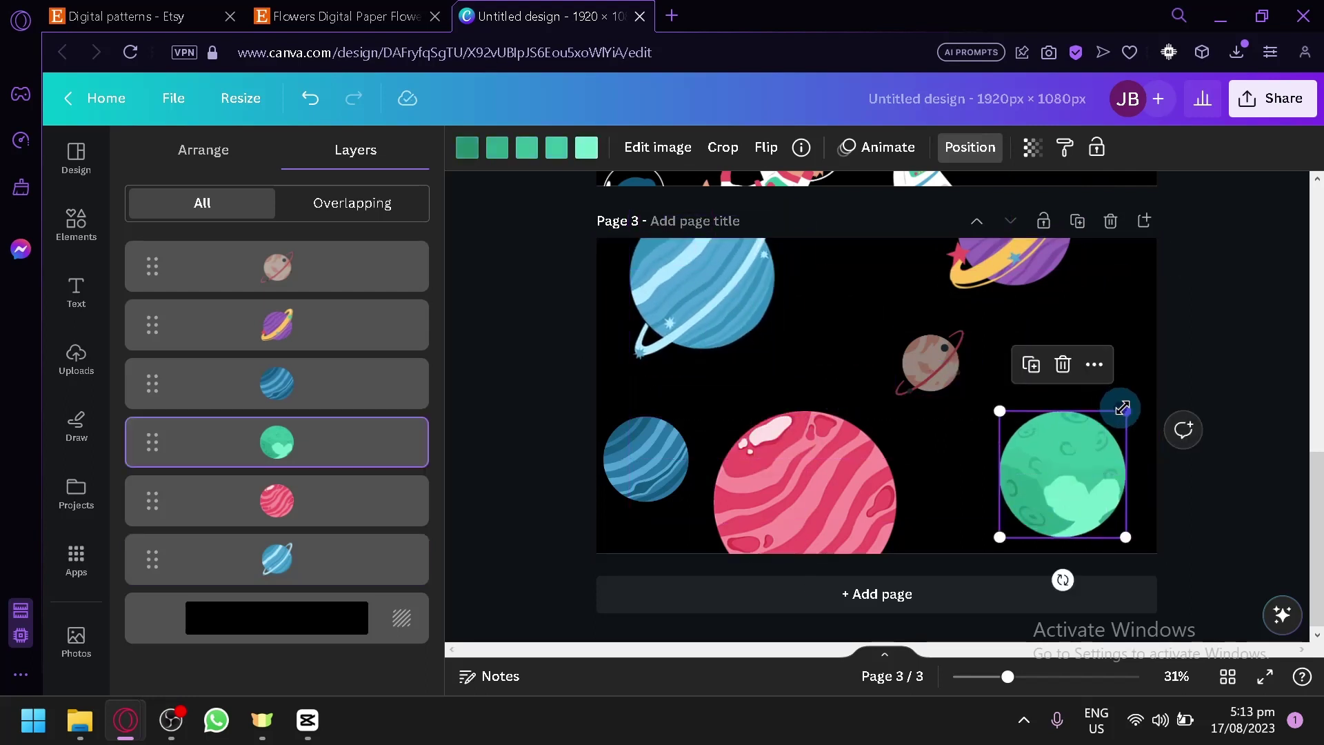
left_click(1127, 347)
Look over the patterns on all three pages and return to the space graphics search
scroll(986, 449, "up", 5)
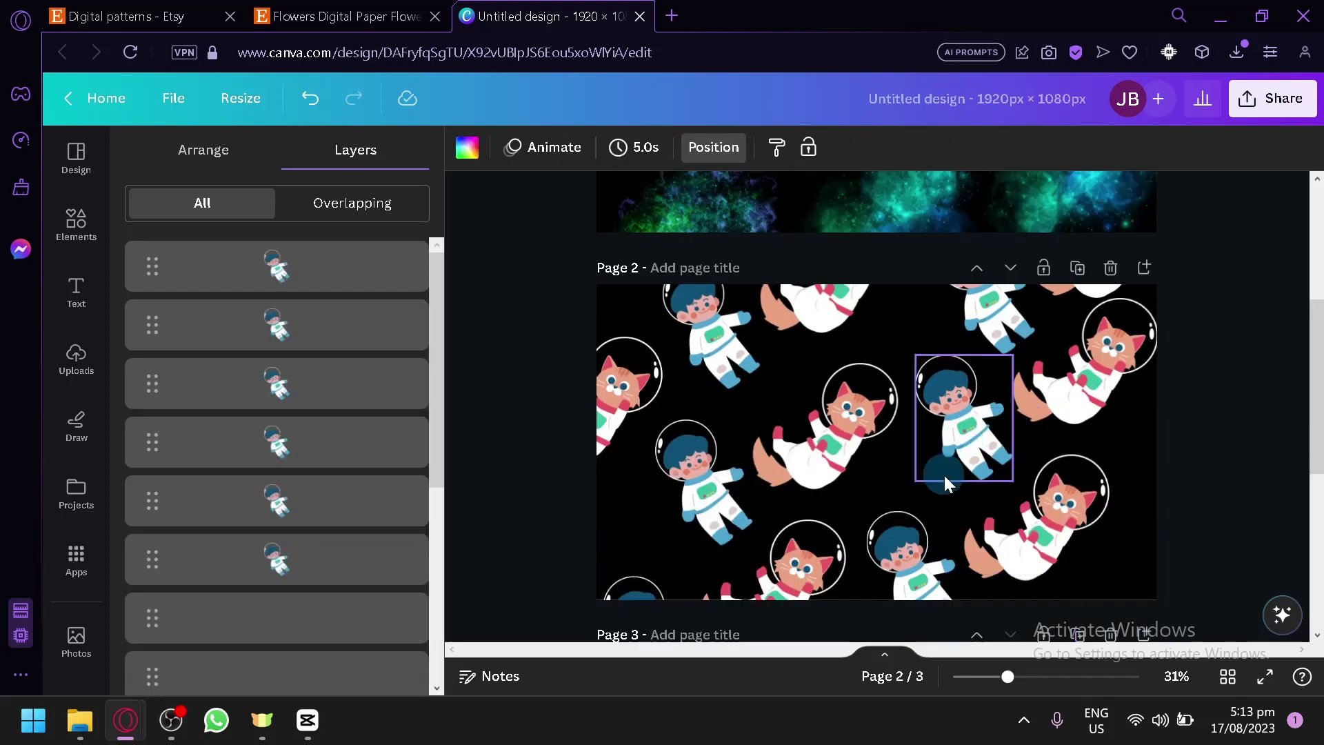
scroll(482, 259, "up", 5)
left_click(513, 259)
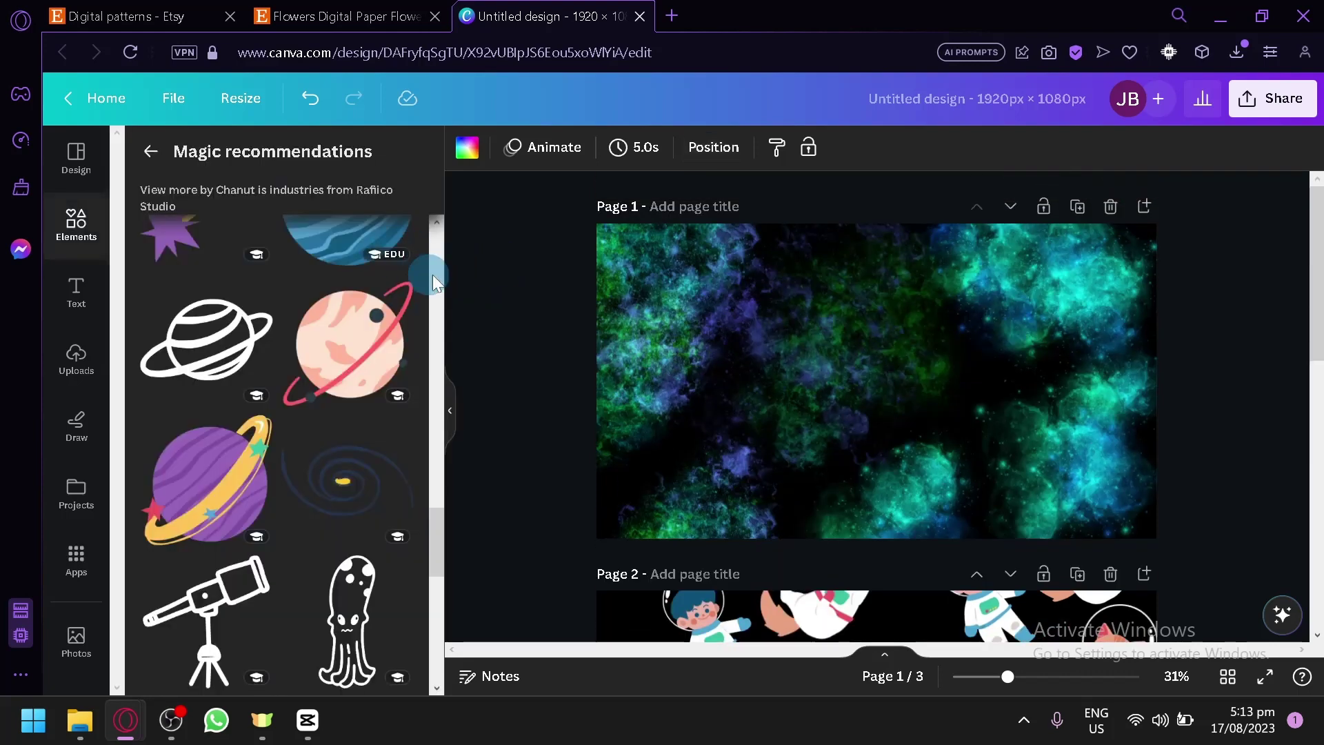
scroll(869, 372, "down", 10)
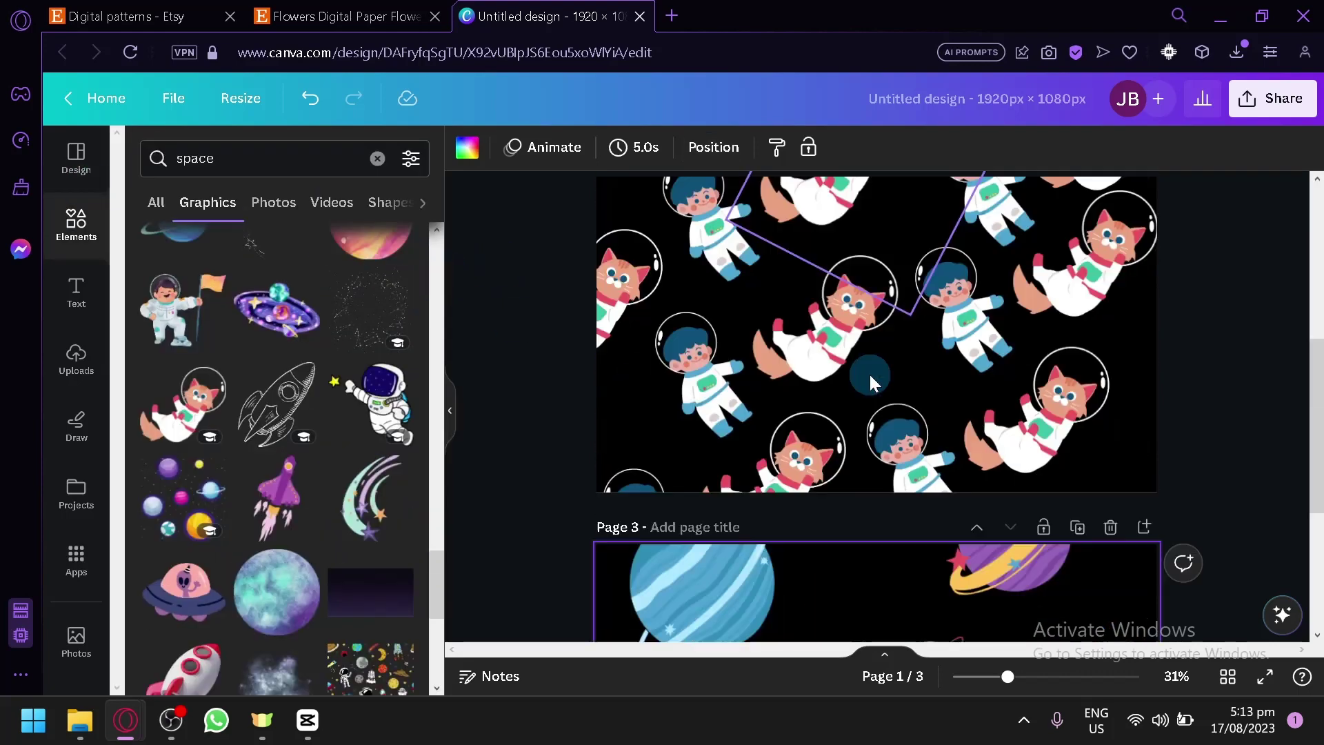
scroll(855, 379, "up", 5)
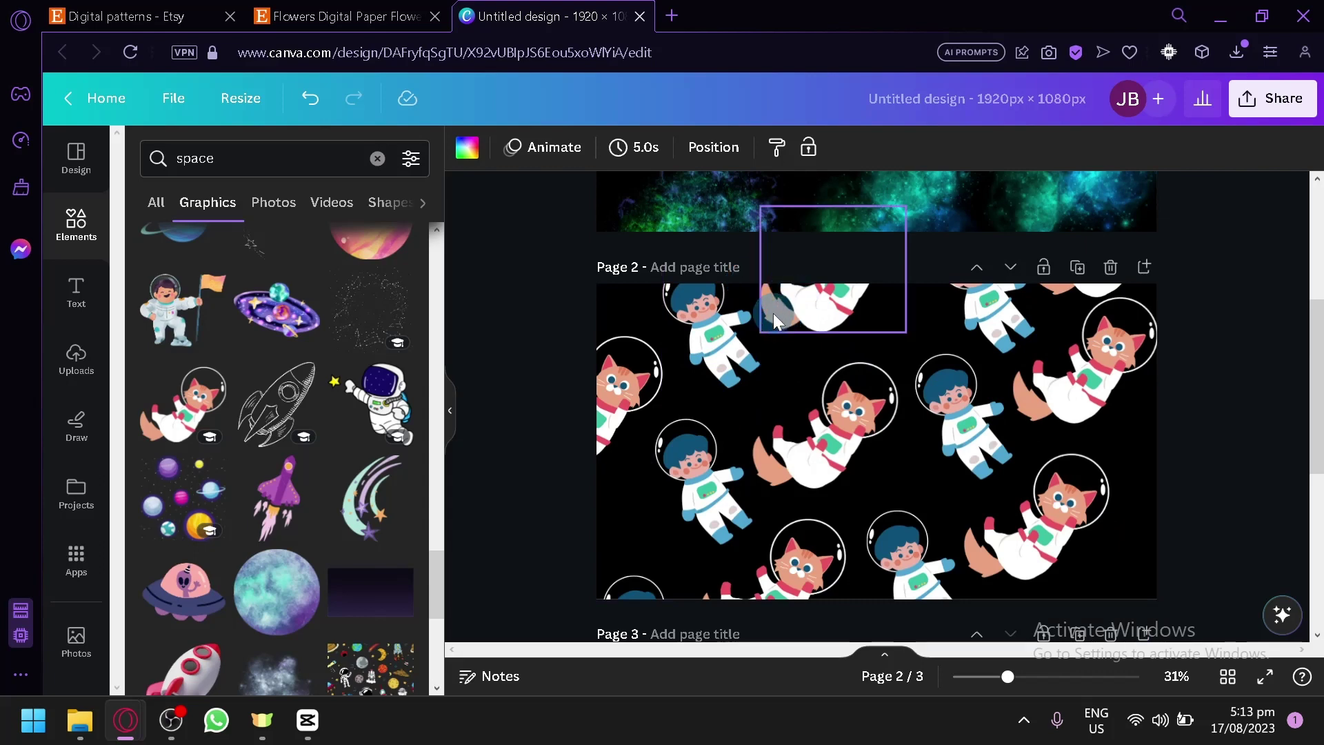
Check the PNG download options, including the page selection for pages 1–3 and the transparent background option
left_click(1265, 102)
left_click(1174, 568)
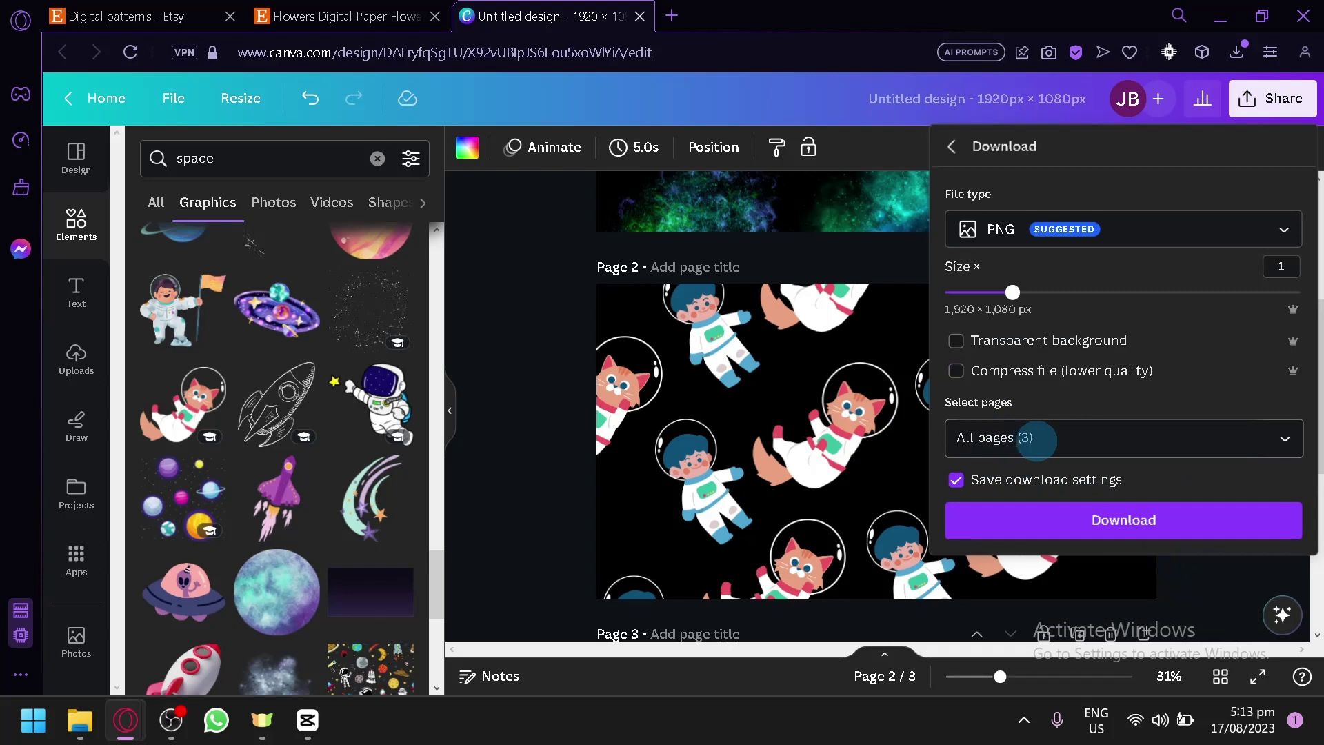
left_click(1080, 444)
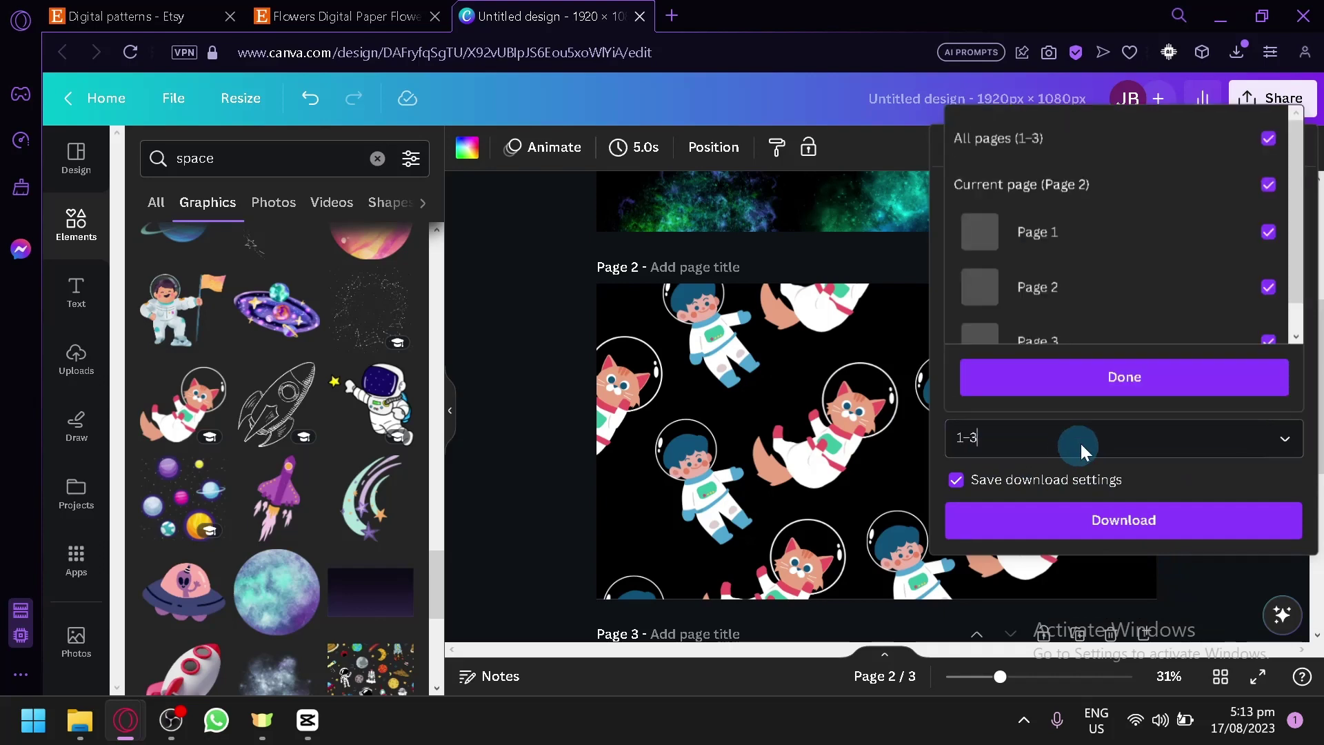
scroll(1235, 214, "down", 1)
left_click(1165, 386)
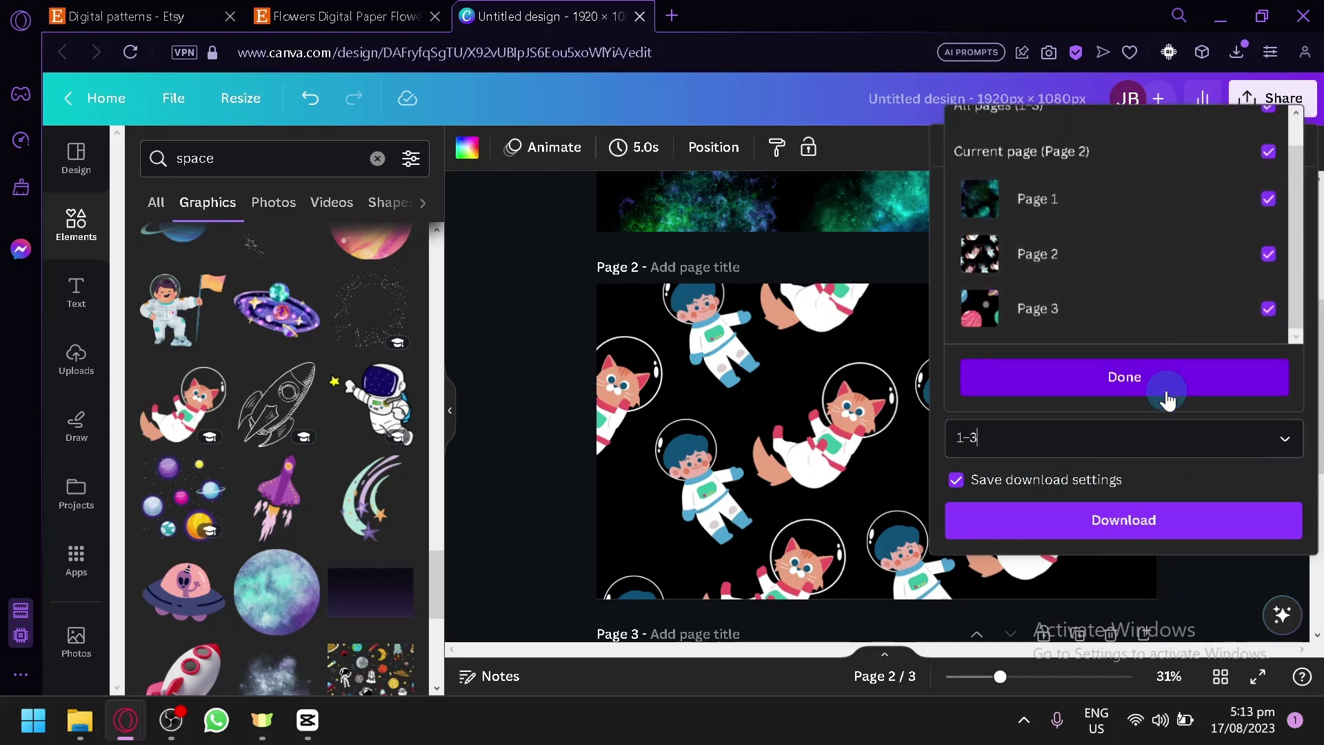
left_click(994, 340)
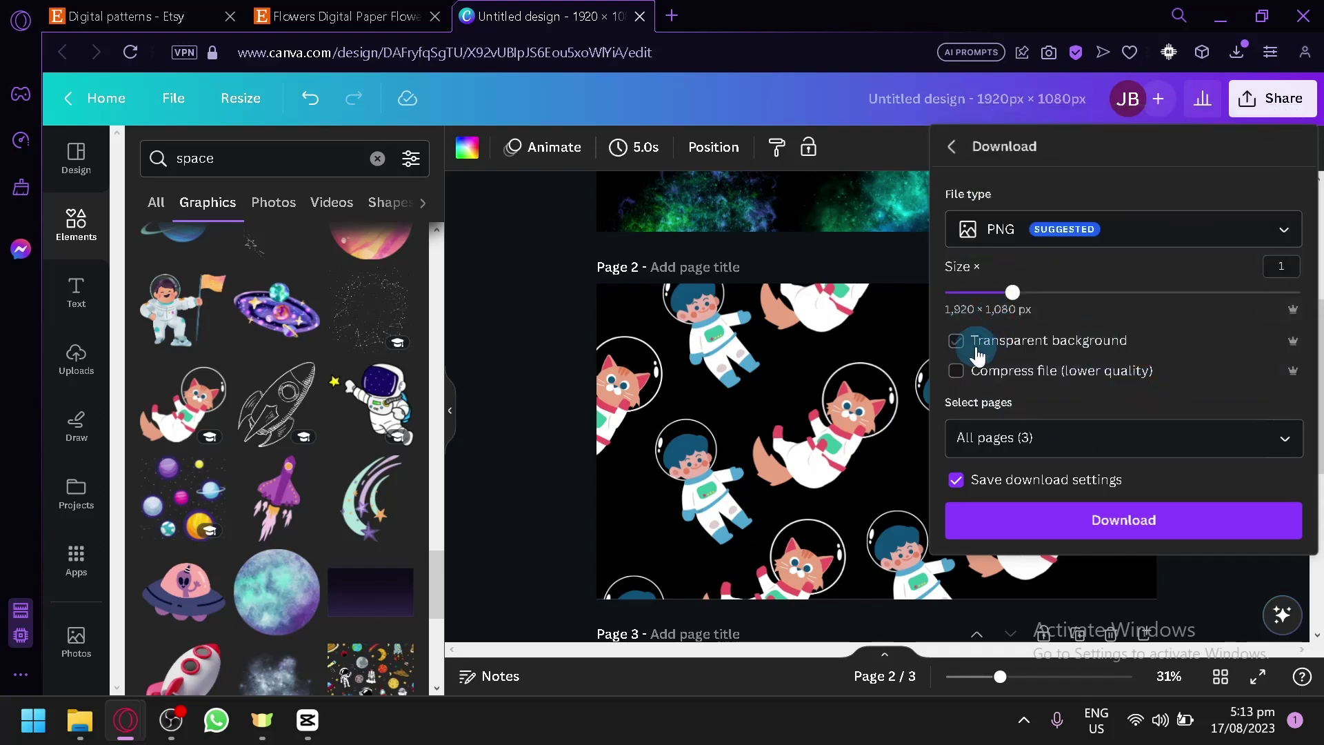
Switch to the Etsy flowers digital paper listing and examine its title and cover image
left_click(345, 16)
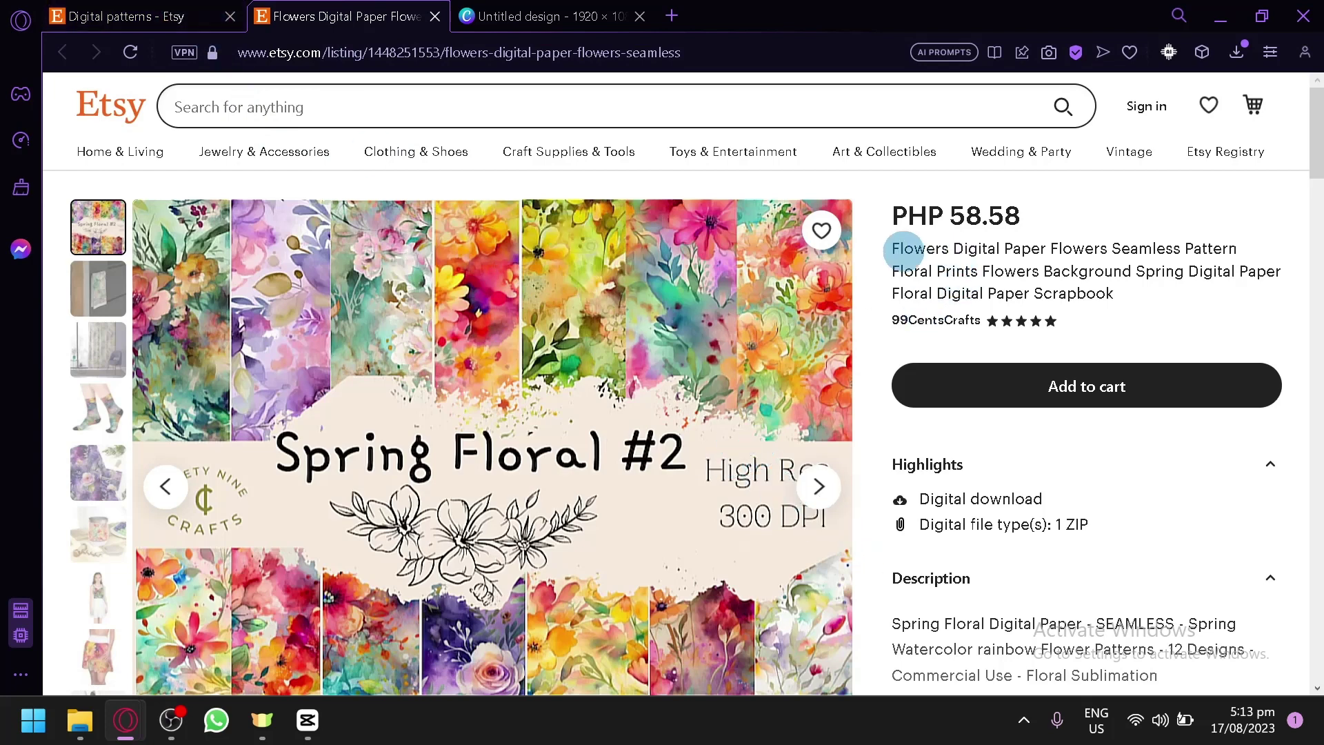
left_click_drag(904, 249, 1124, 304)
left_click(1014, 270)
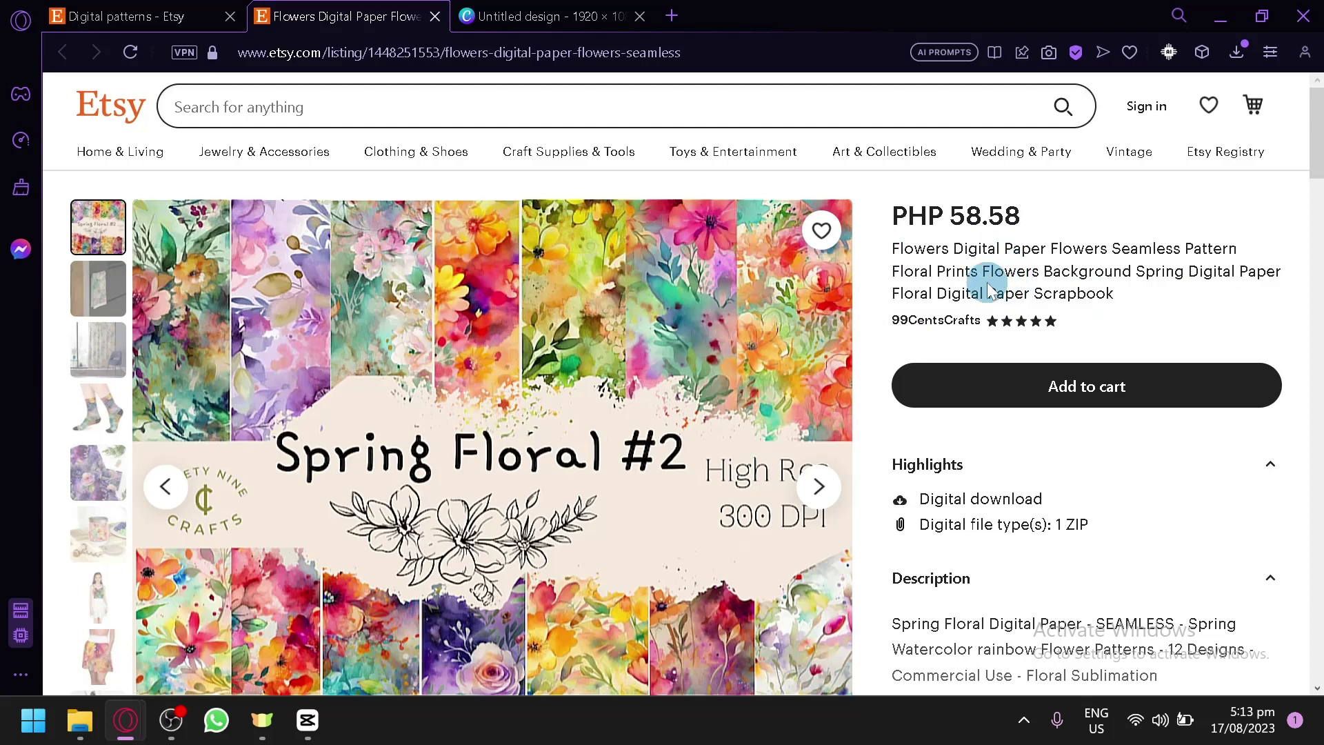
scroll(1029, 333, "down", 2)
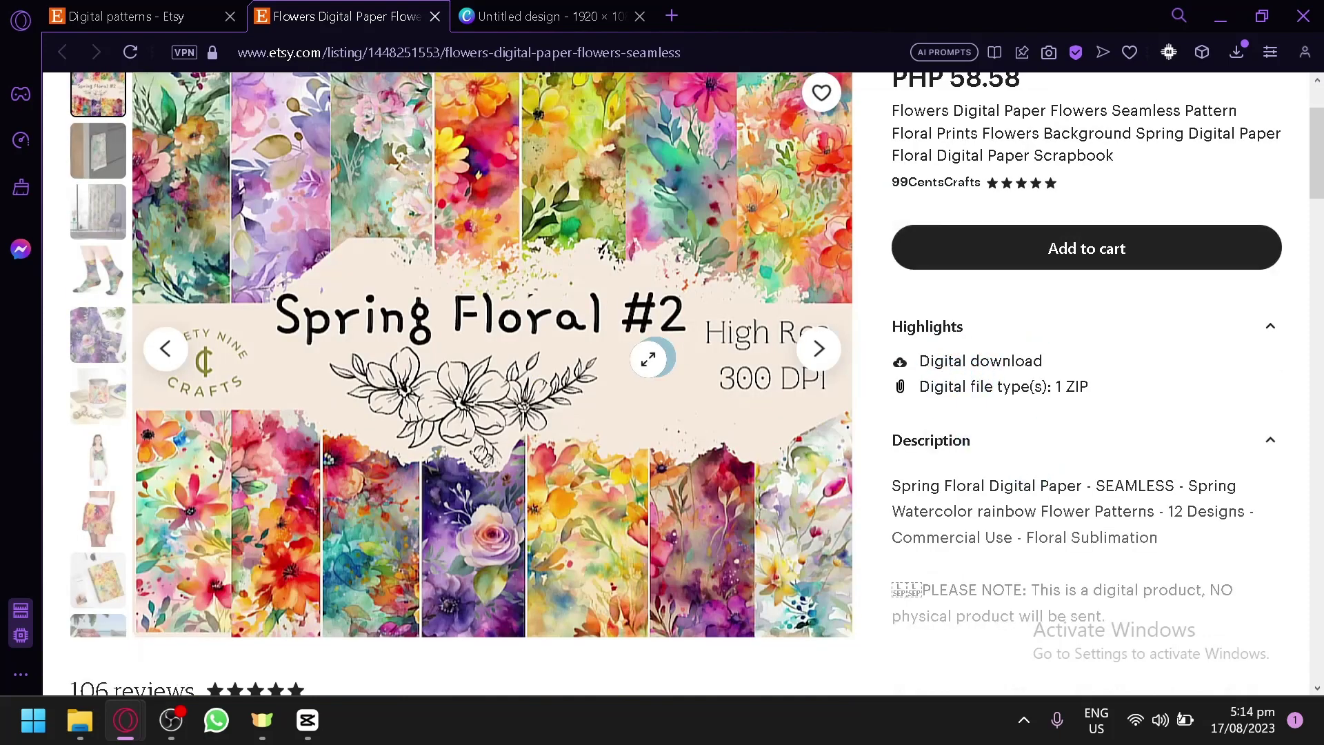
scroll(107, 255, "up", 2)
View the listing's product photos, including the towel, fabric and tumbler mockups that use the floral patterns
left_click(87, 285)
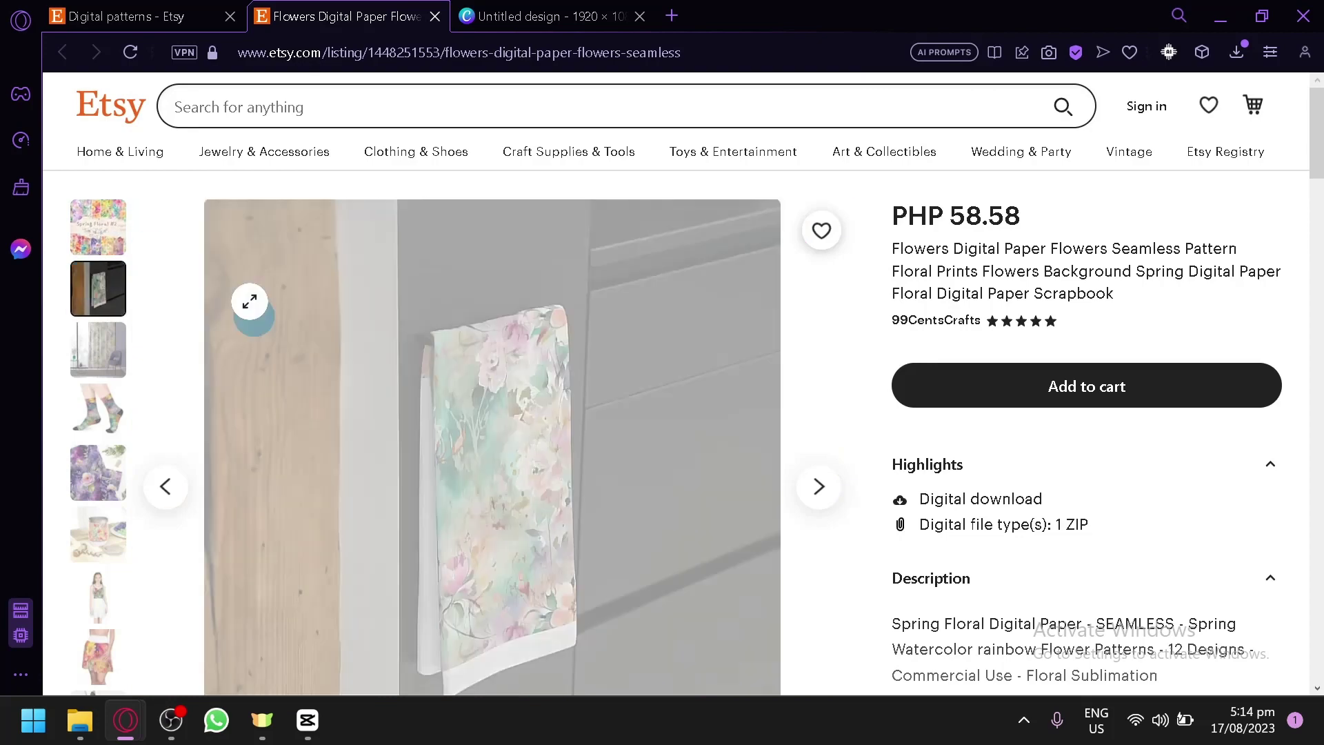
left_click(81, 221)
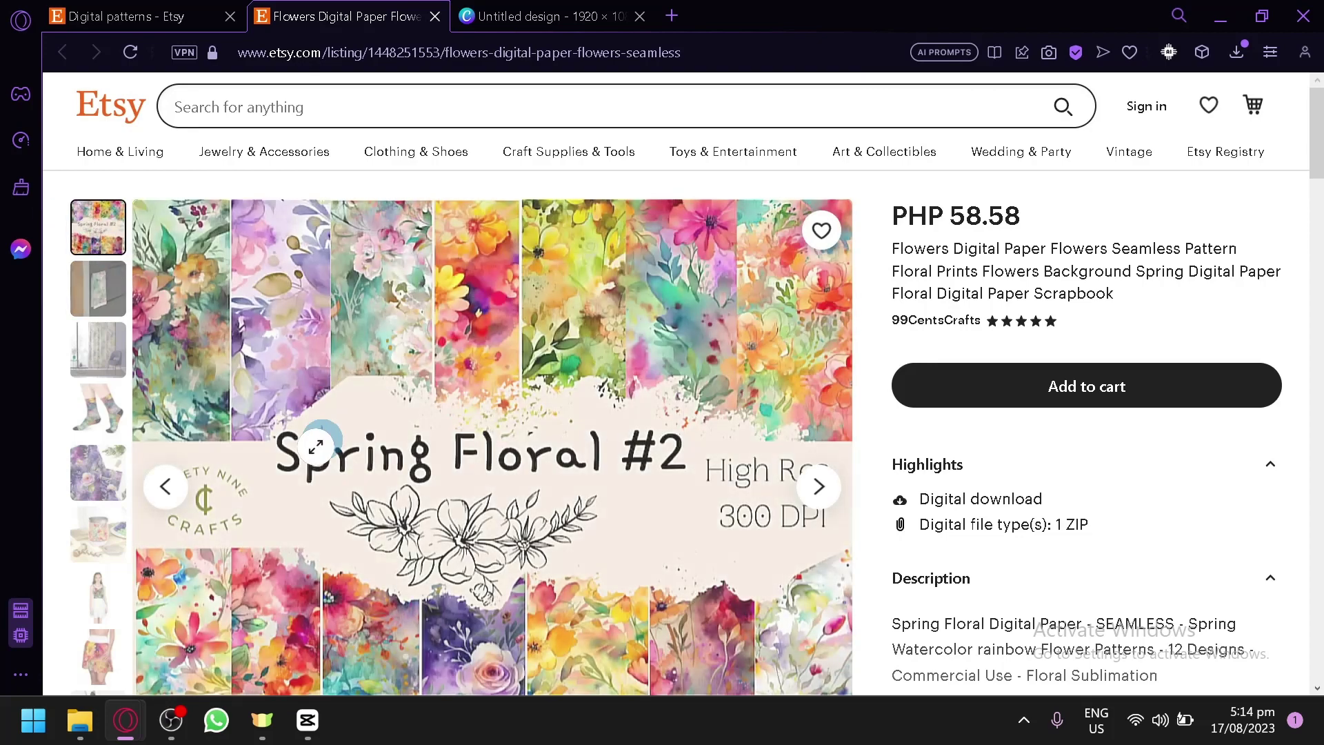
scroll(81, 221, "down", 2)
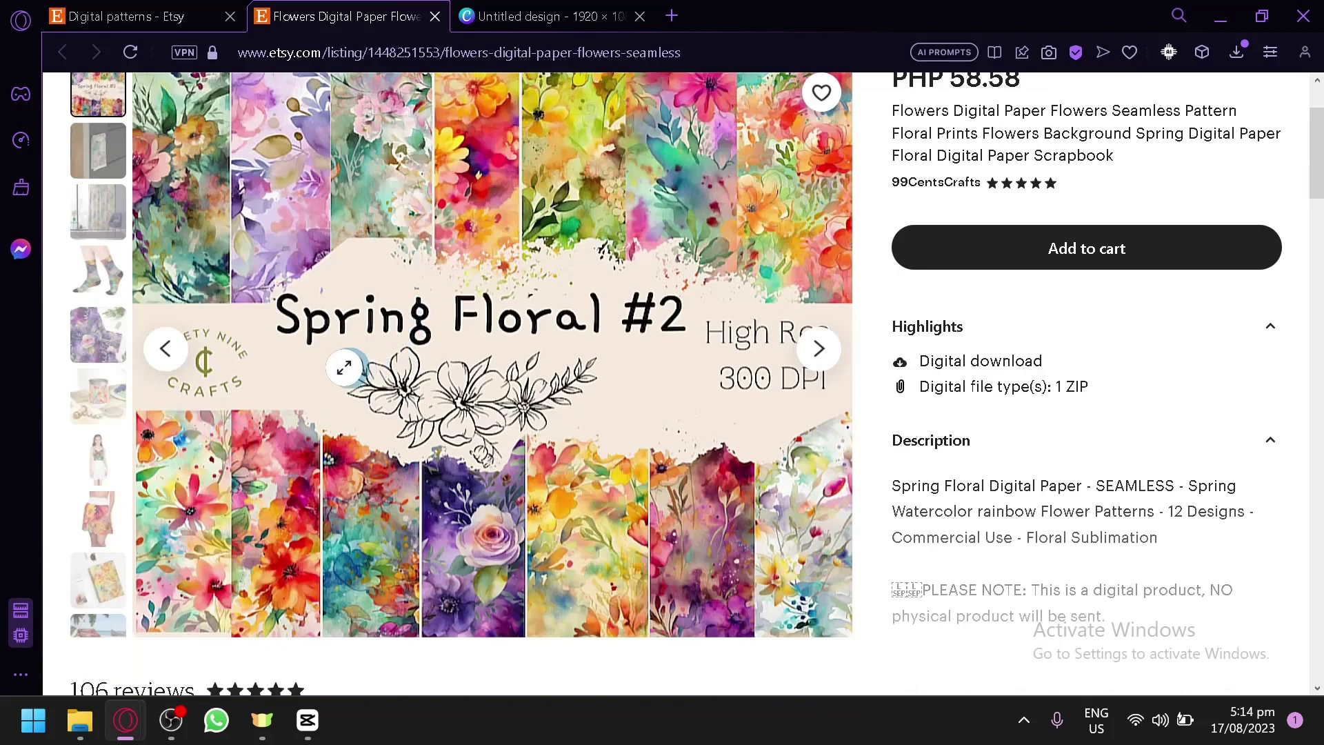
left_click(102, 335)
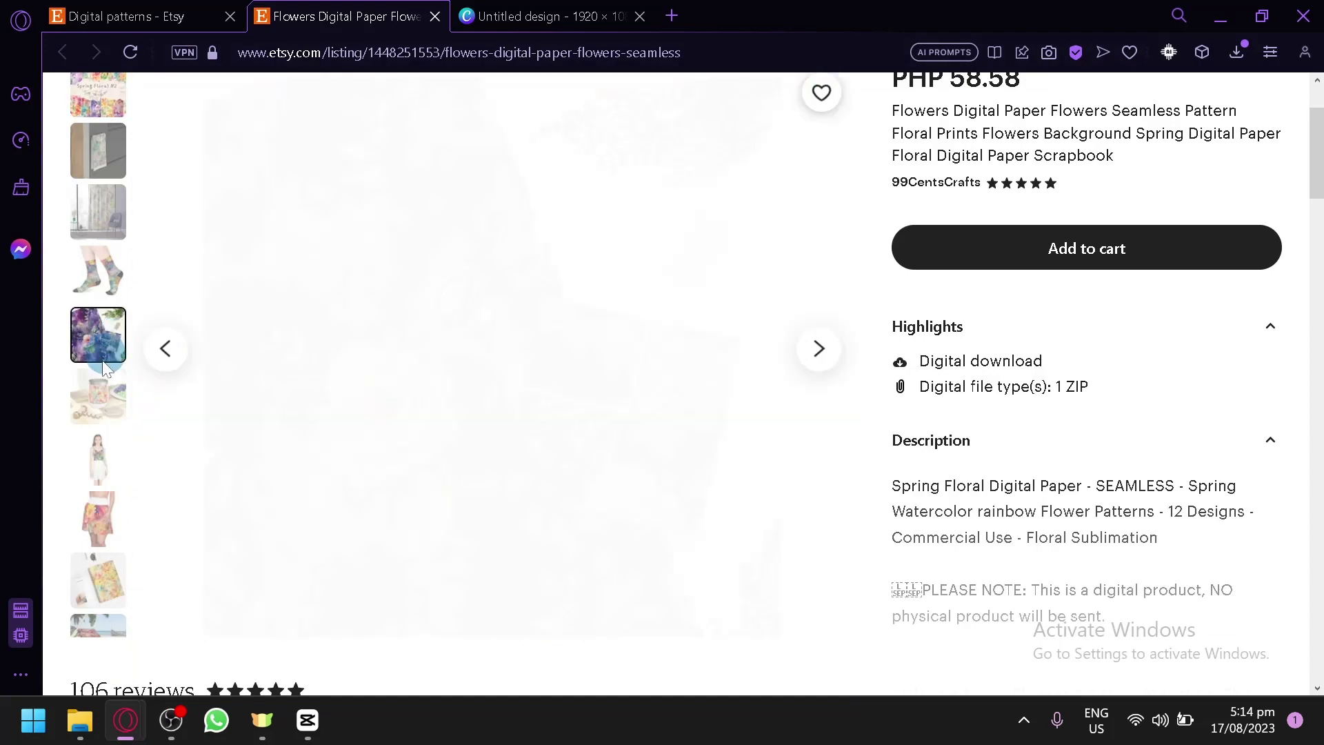
left_click(79, 416)
left_click(490, 228)
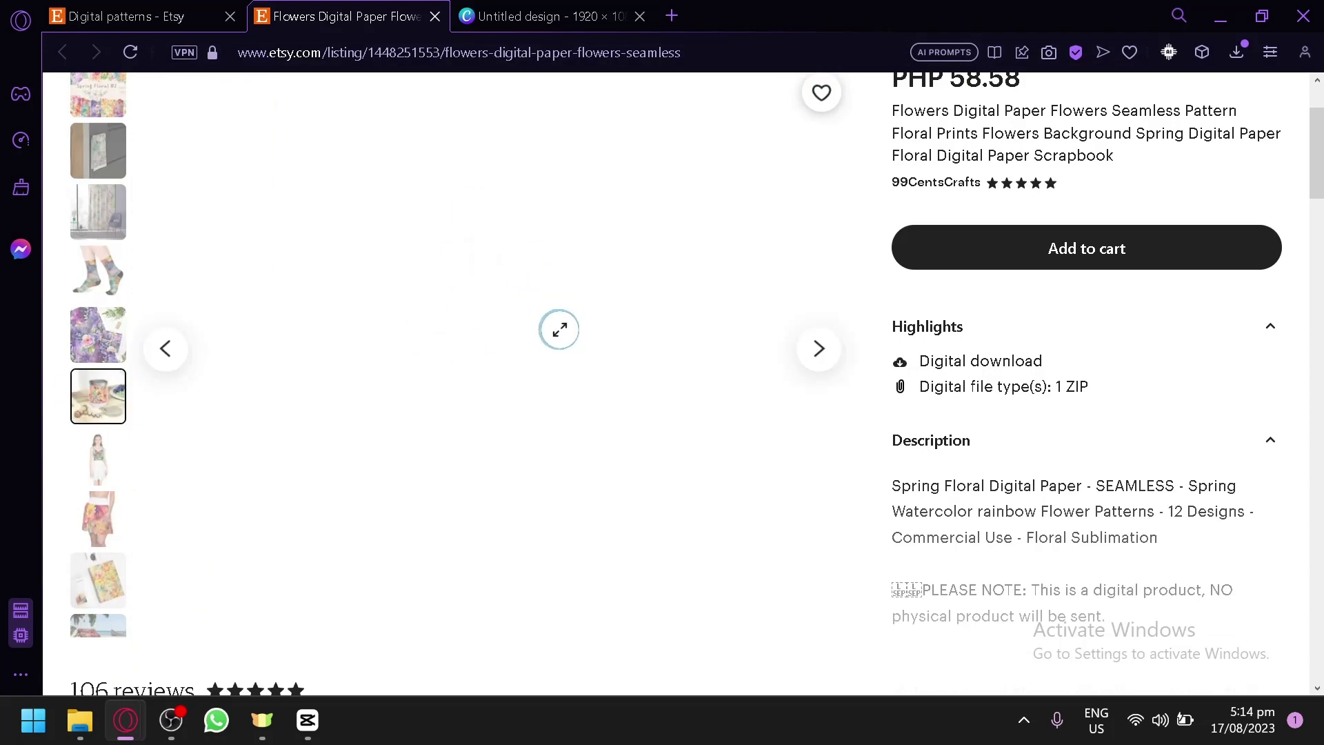
left_click(124, 448)
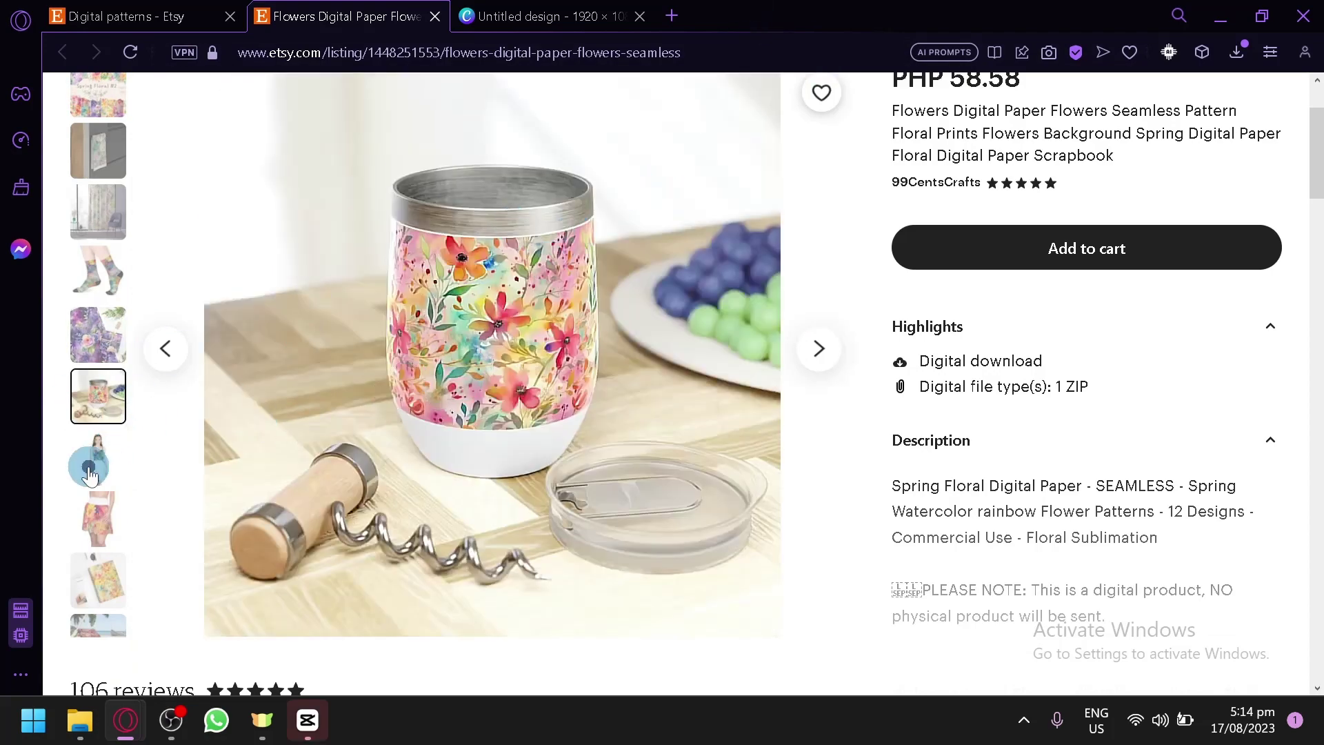
Switch back to the Canva design and download only page 1, the nebula pattern, as a PNG
left_click(542, 15)
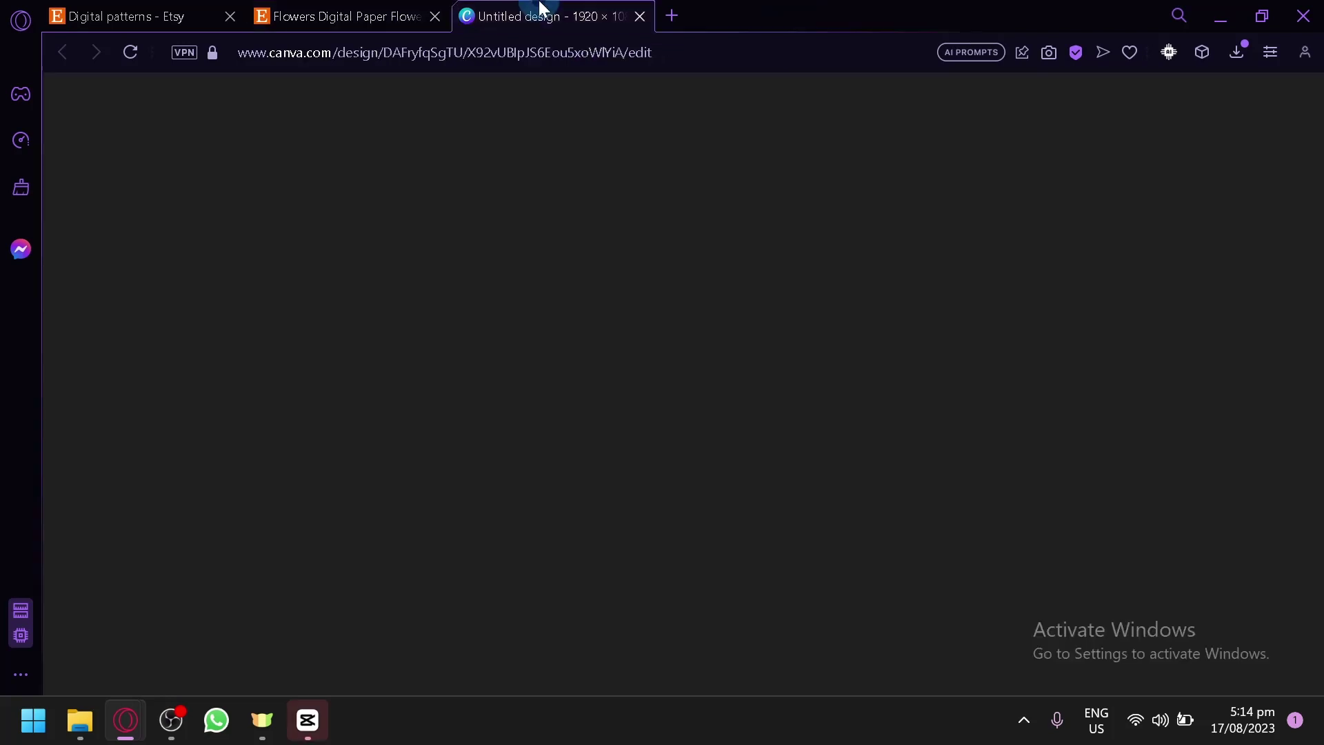
scroll(590, 460, "up", 5)
left_click(563, 472)
scroll(589, 467, "down", 10)
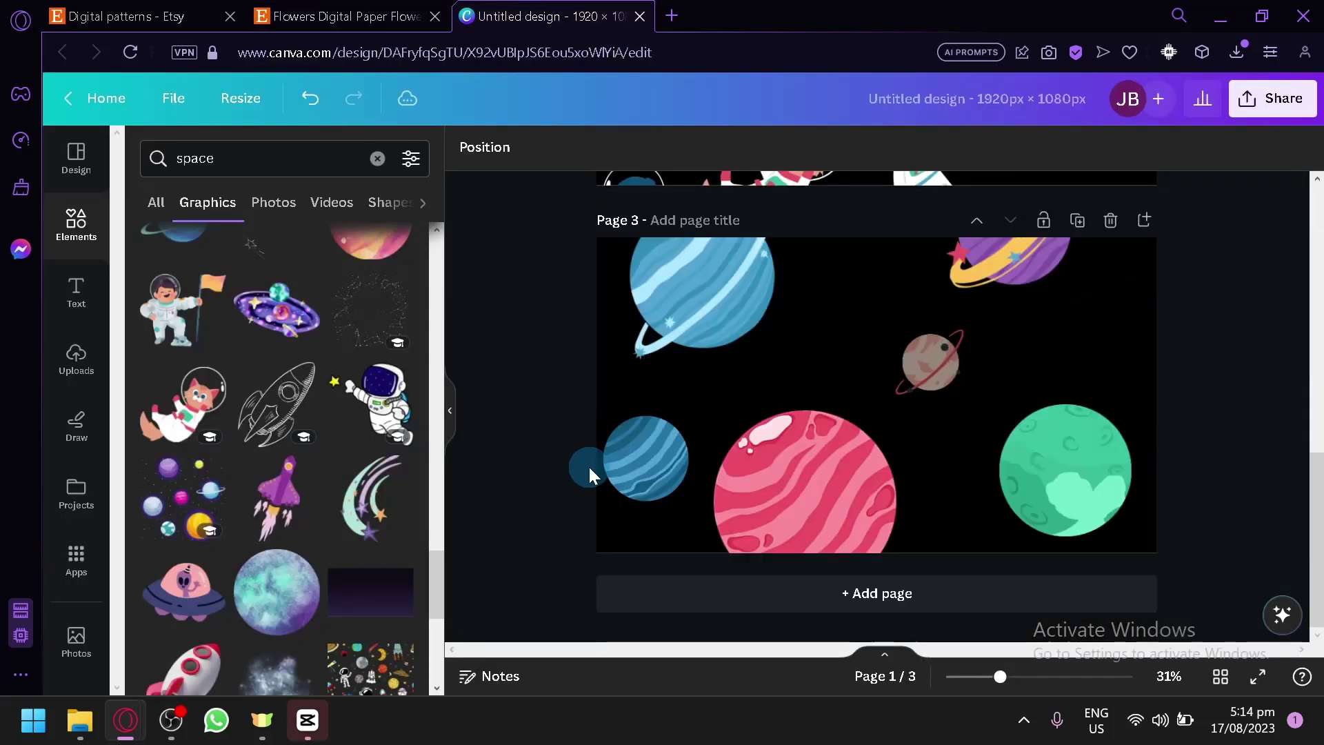
scroll(589, 466, "up", 10)
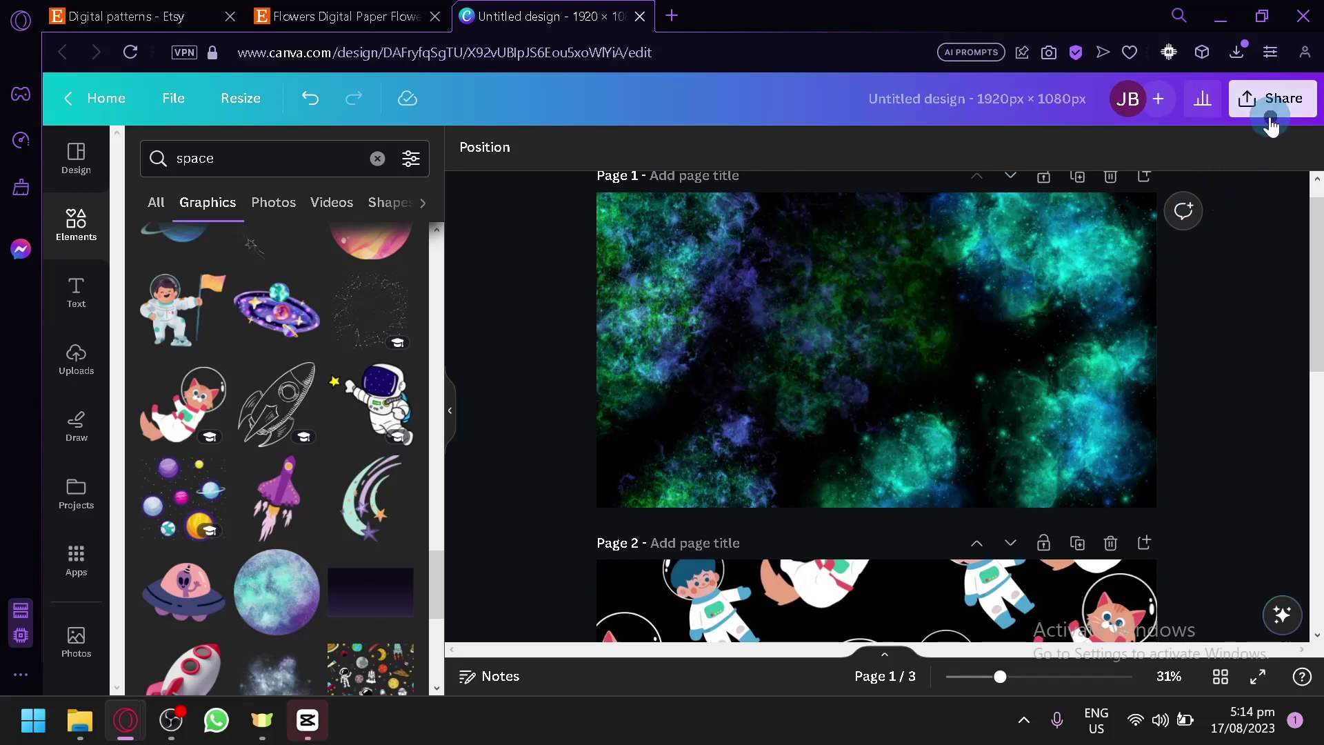
left_click(1271, 114)
left_click(1124, 566)
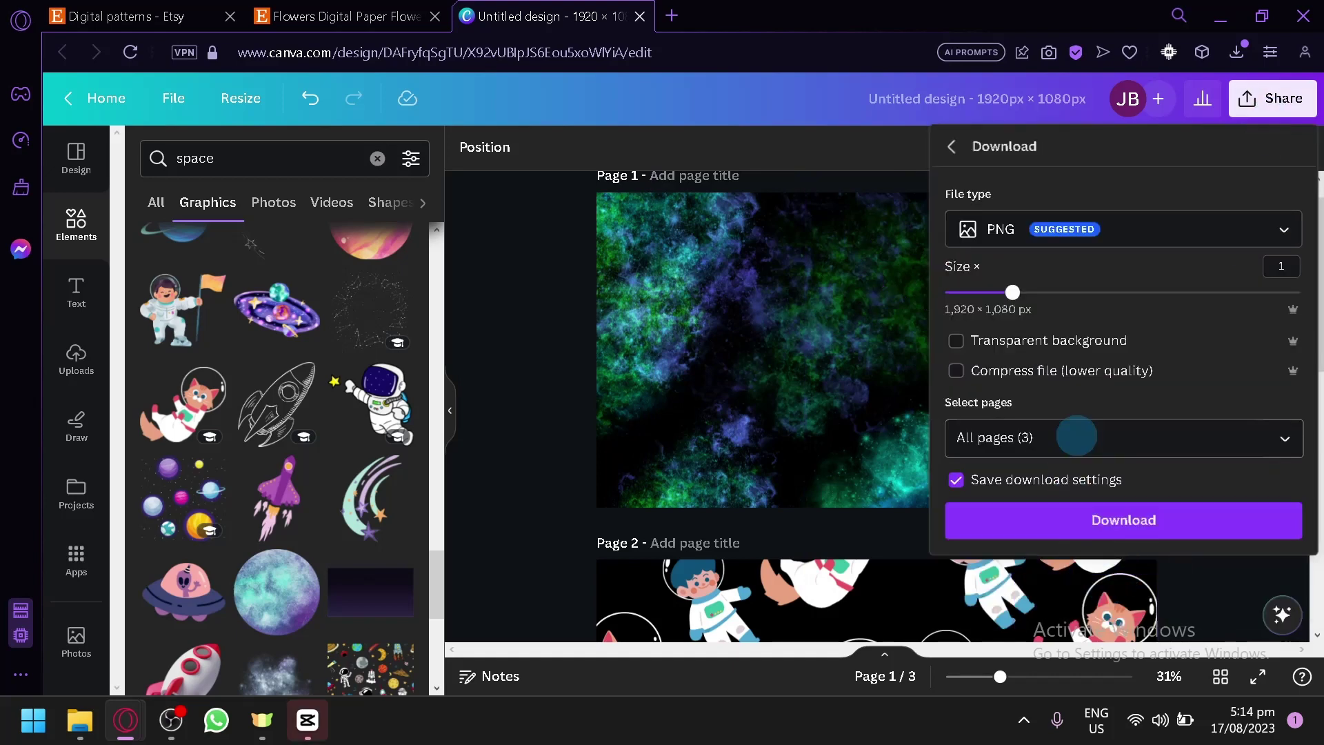
left_click(1077, 436)
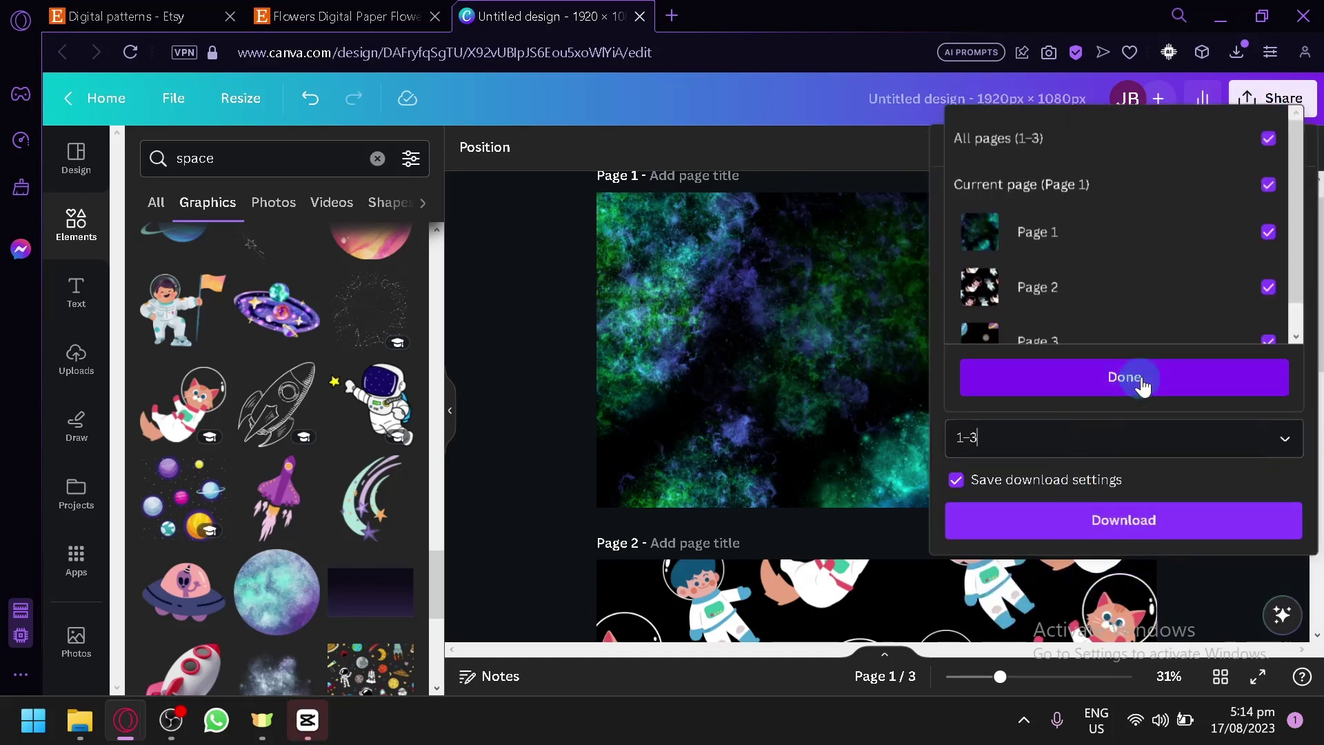
left_click(1268, 139)
left_click(1268, 232)
left_click(1226, 383)
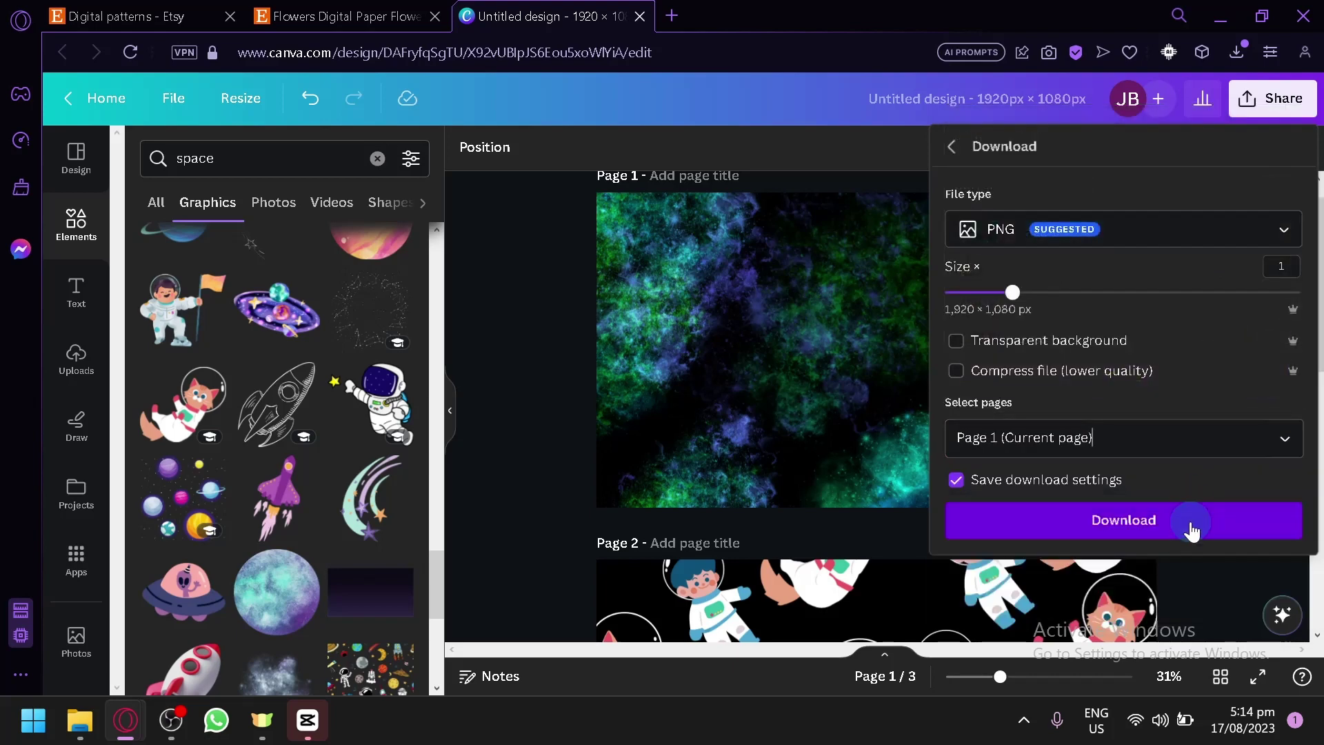
left_click(1192, 524)
Add a fourth page below the planet pattern
scroll(800, 483, "down", 10)
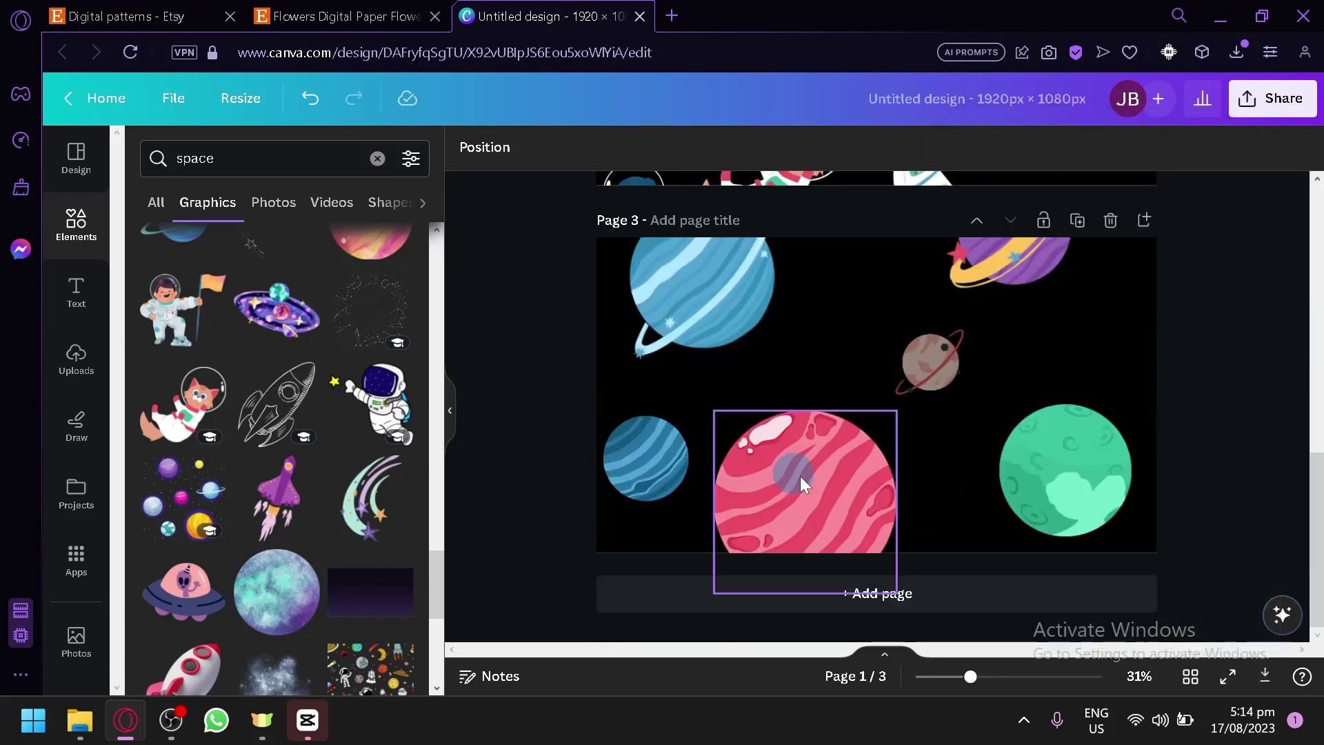
left_click(909, 614)
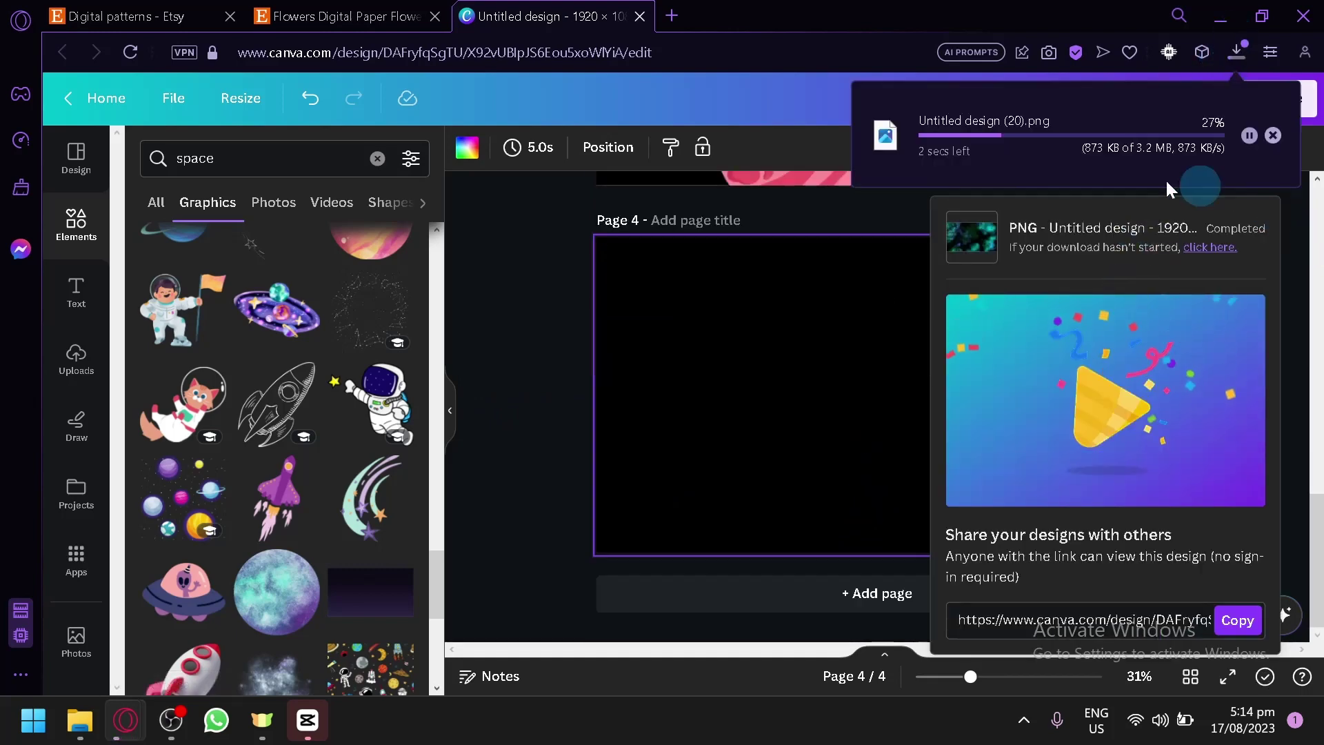
Place the downloaded nebula pattern PNG on page 4, and check the Etsy flowers listing's mockup photos for reference
left_click_drag(1029, 155, 743, 345)
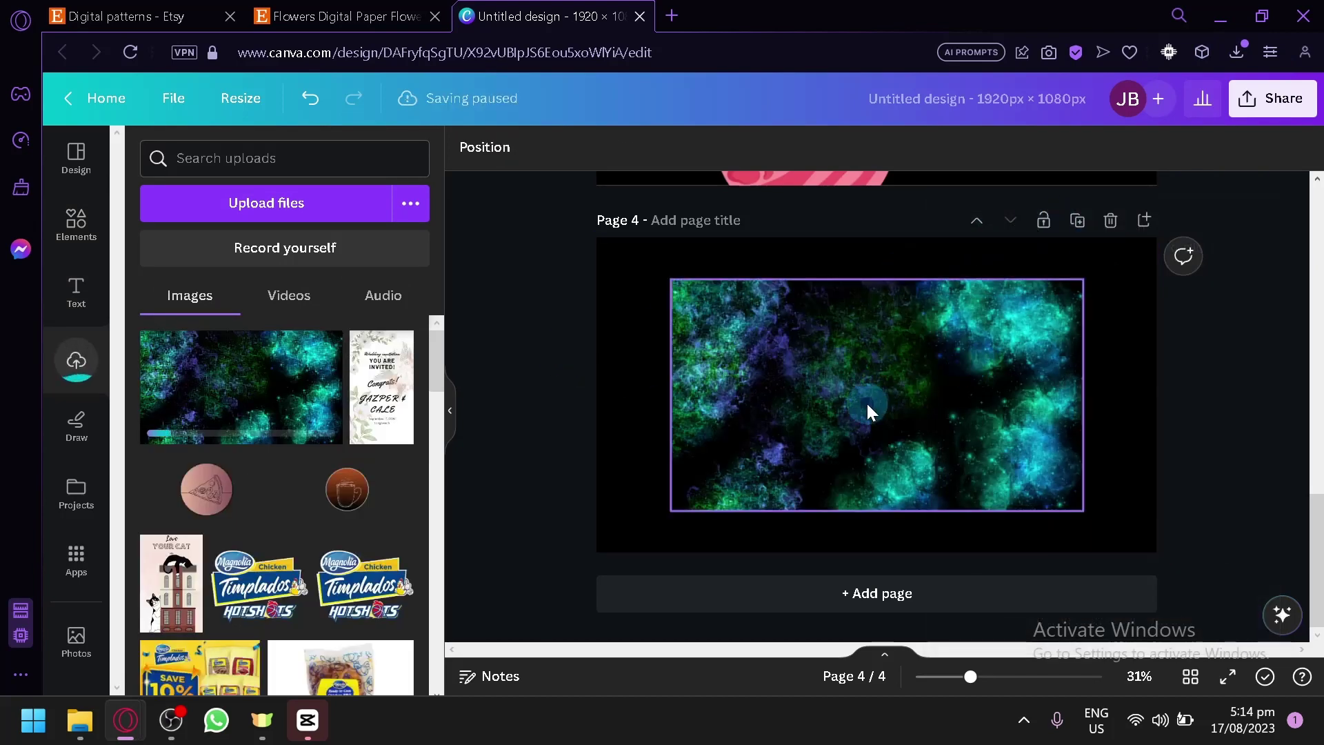
left_click(195, 19)
left_click(293, 9)
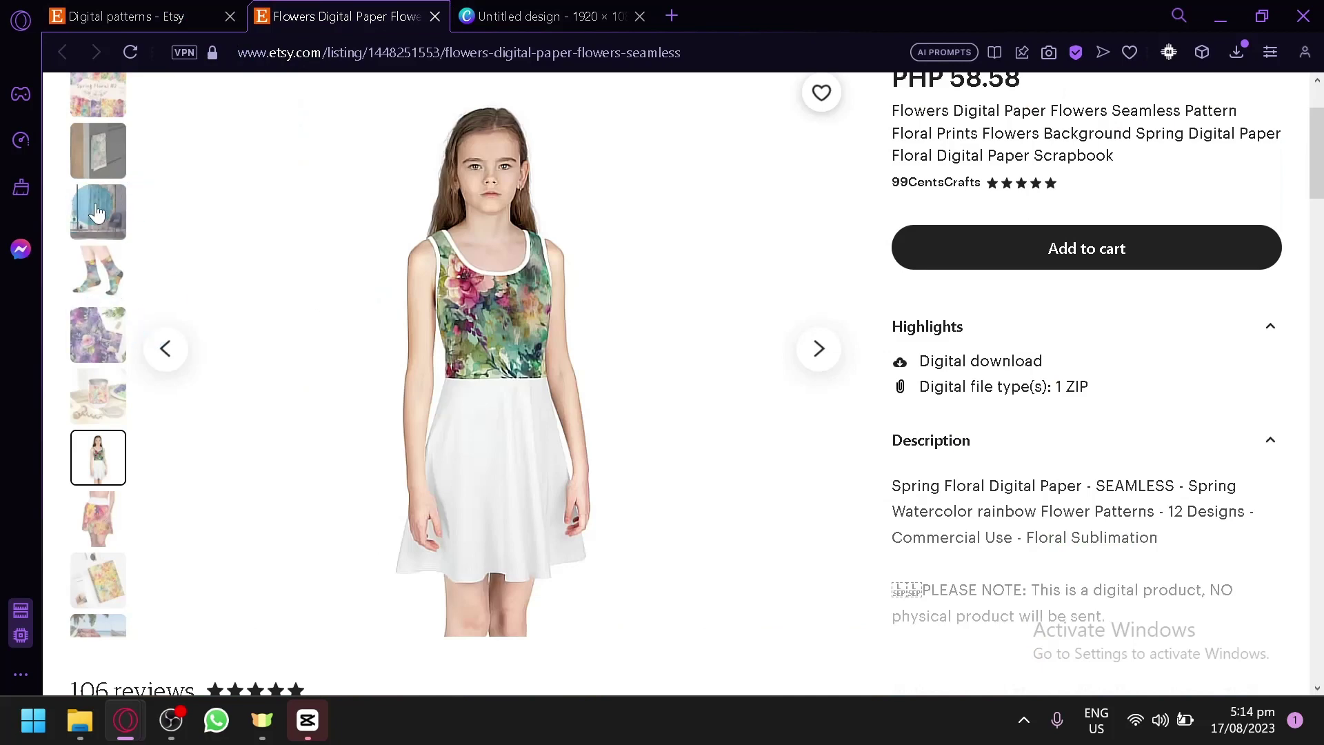
left_click(523, 10)
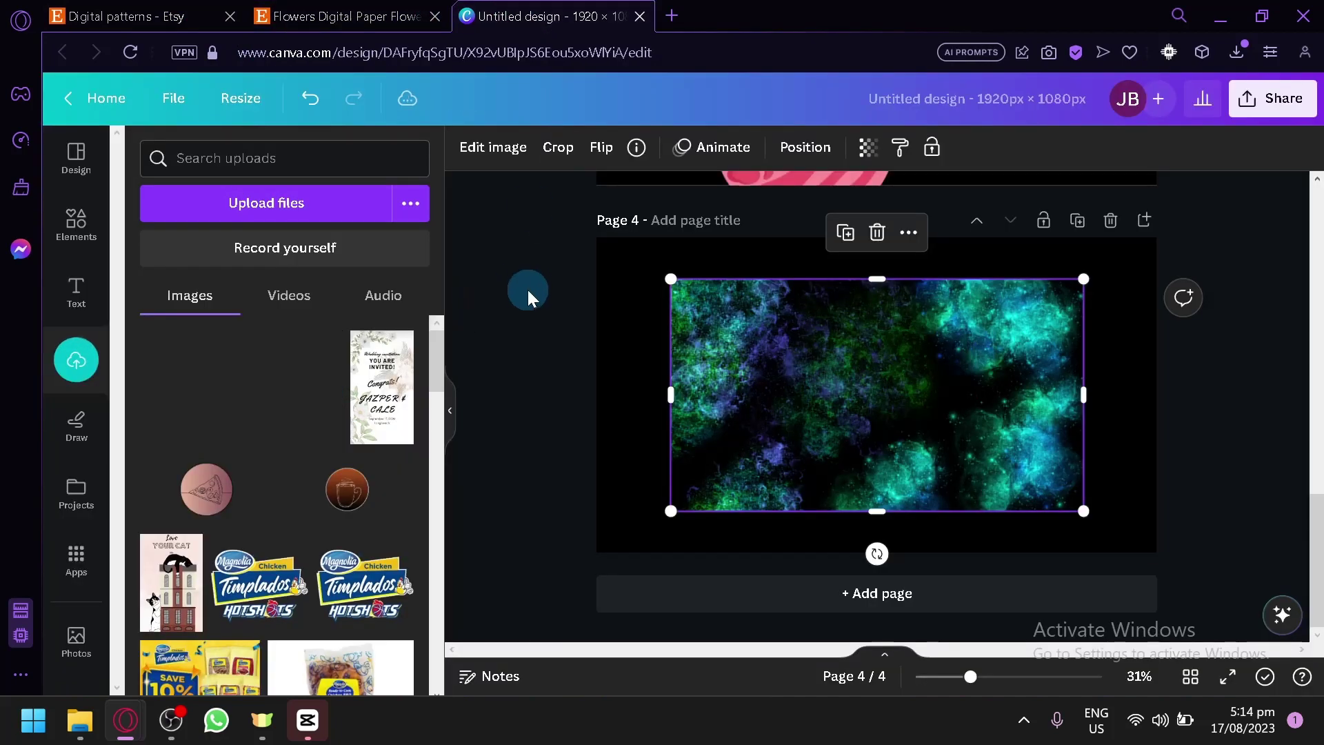
Open the image editing options for the nebula pattern on page 4 and show all Smartmockups
left_click(493, 148)
scroll(221, 515, "down", 10)
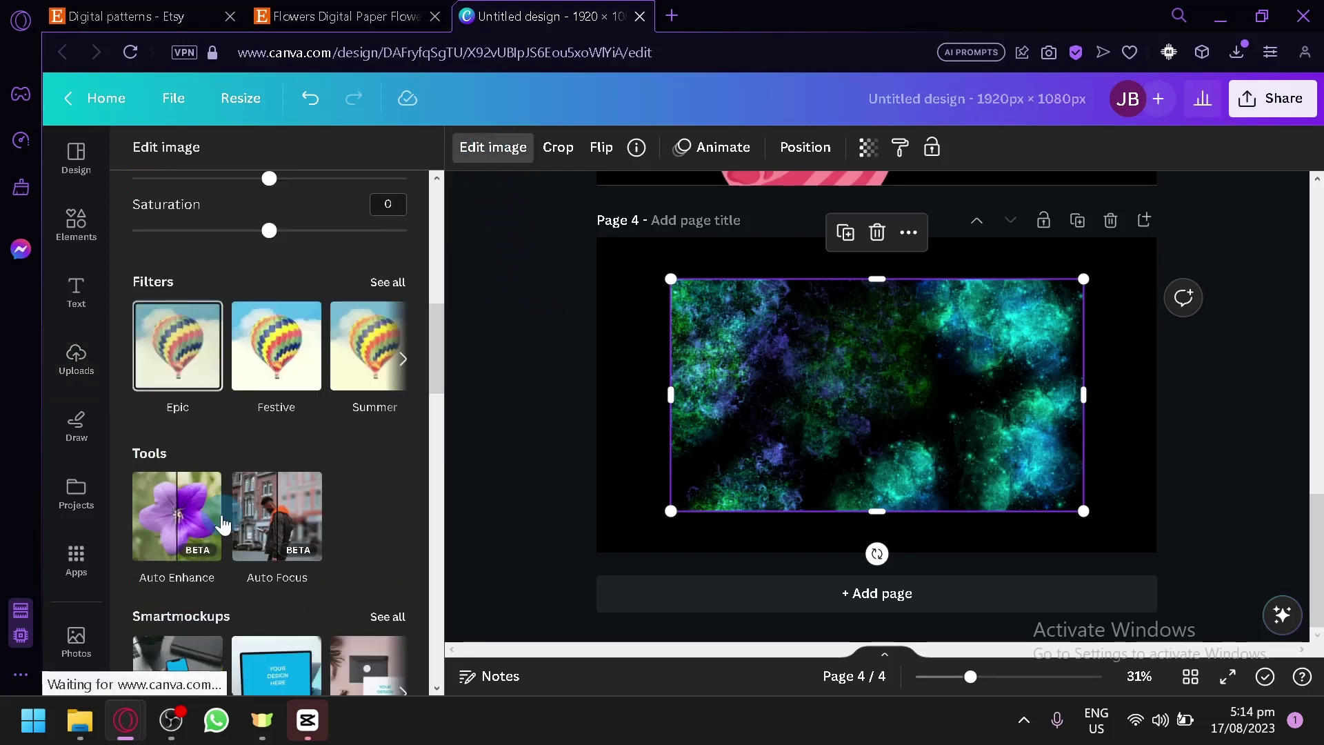
scroll(222, 524, "down", 2)
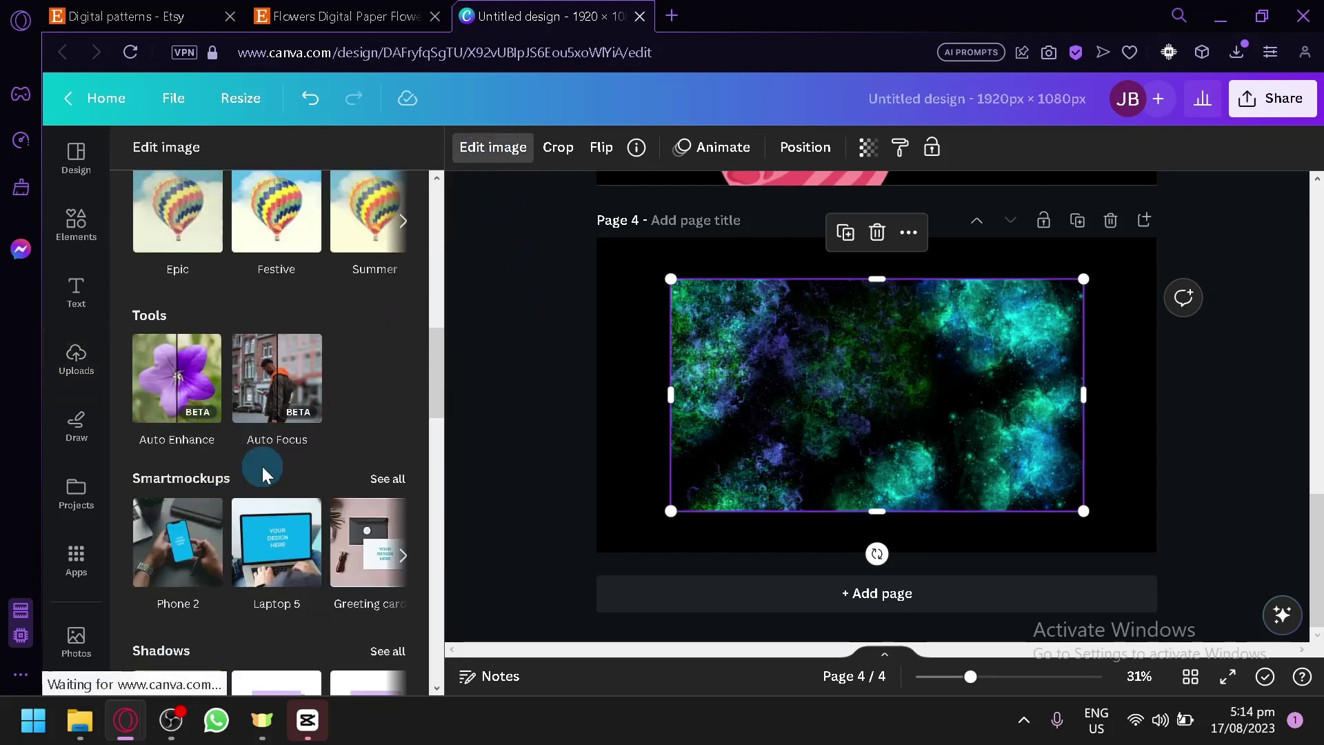
left_click(388, 479)
Apply the Frame 7 Smartmockup to the nebula pattern on page 4
scroll(379, 473, "down", 15)
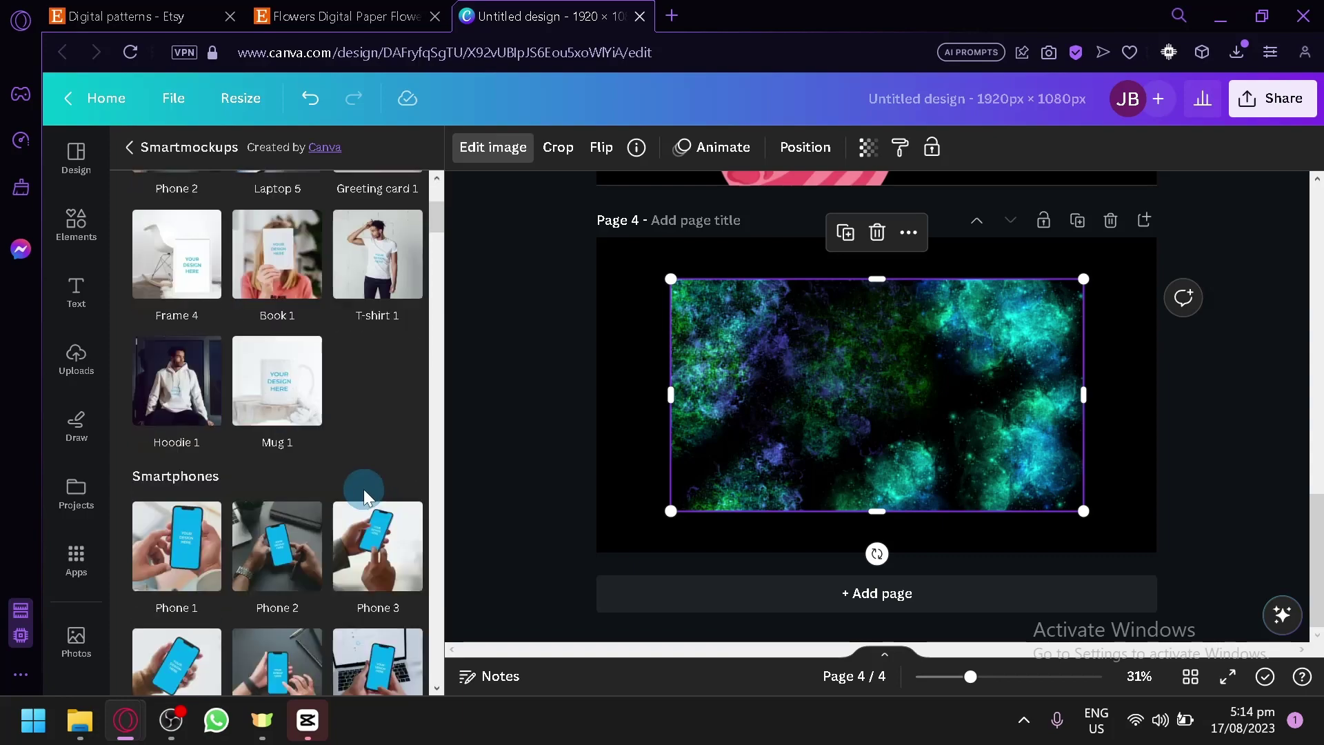
scroll(345, 410, "down", 20)
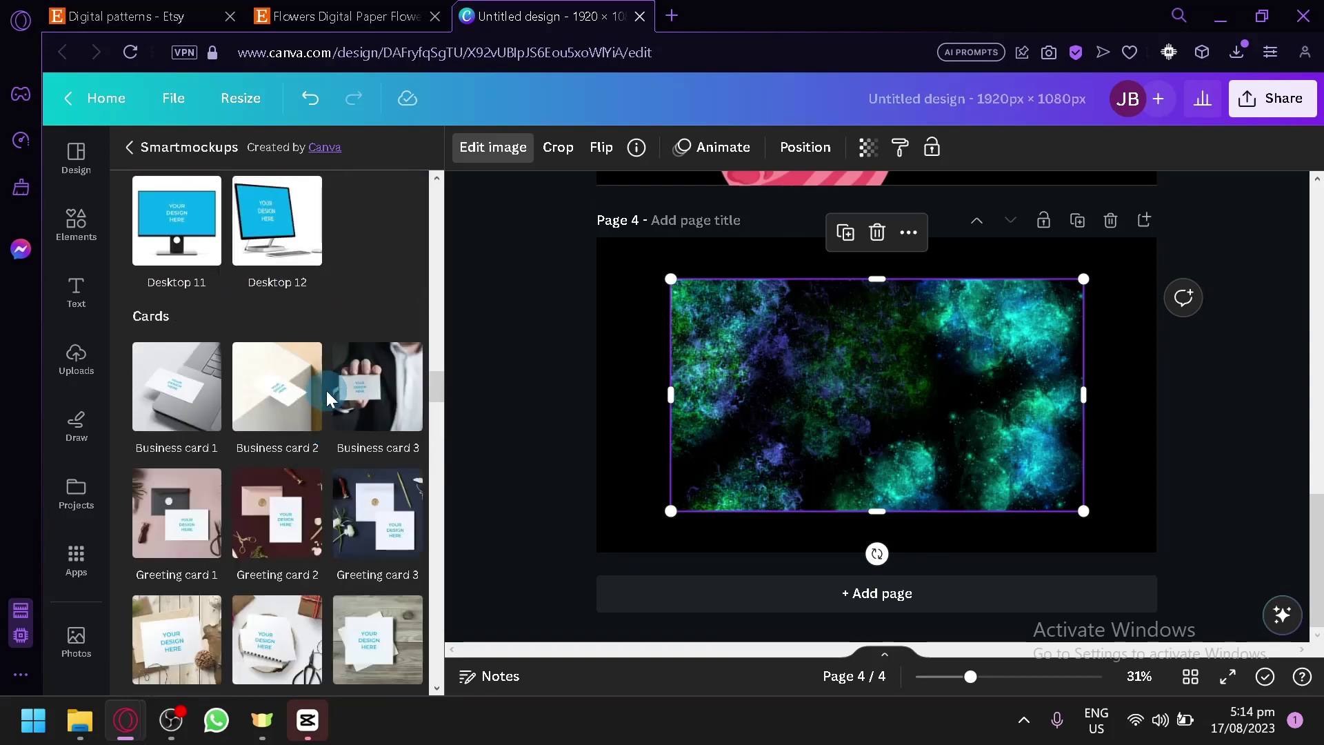
scroll(320, 408, "down", 15)
scroll(308, 394, "down", 2)
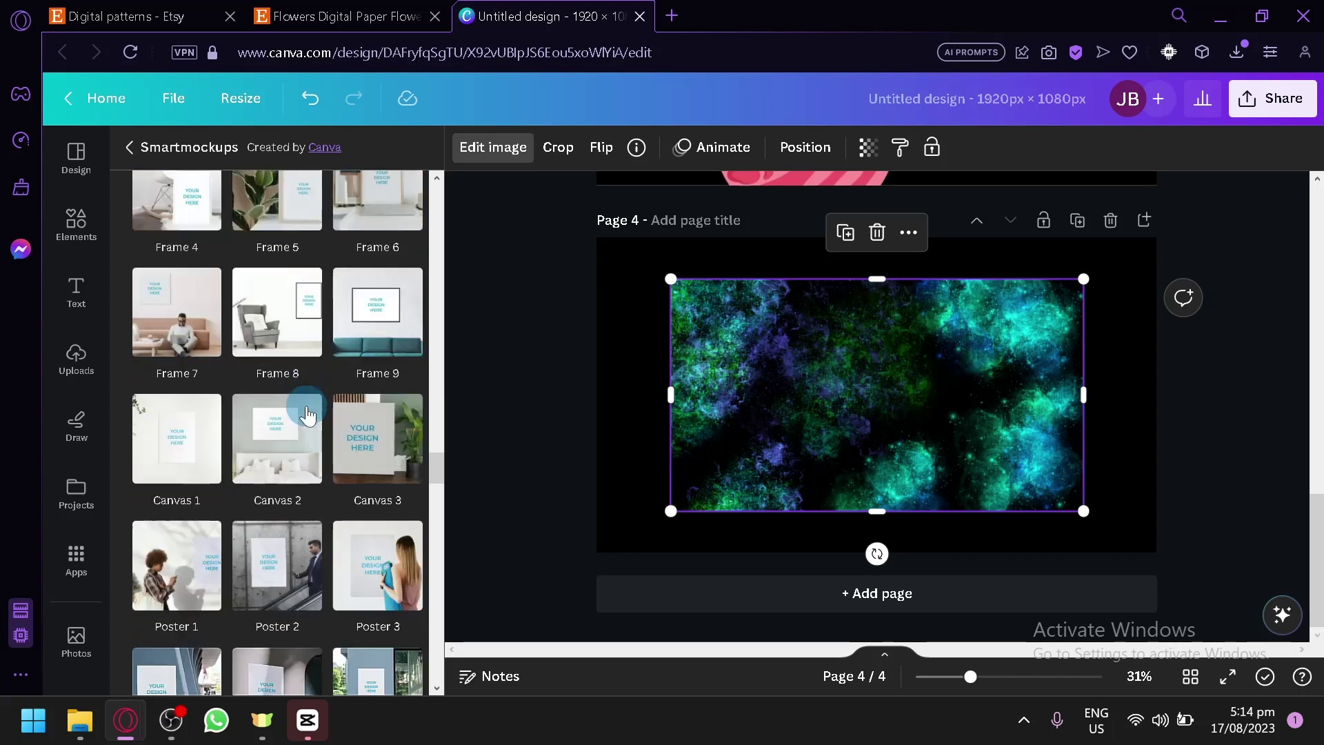
left_click(193, 335)
Apply the Mug 5 Smartmockup from the Mugs category to the nebula pattern on page 4
scroll(262, 414, "down", 6)
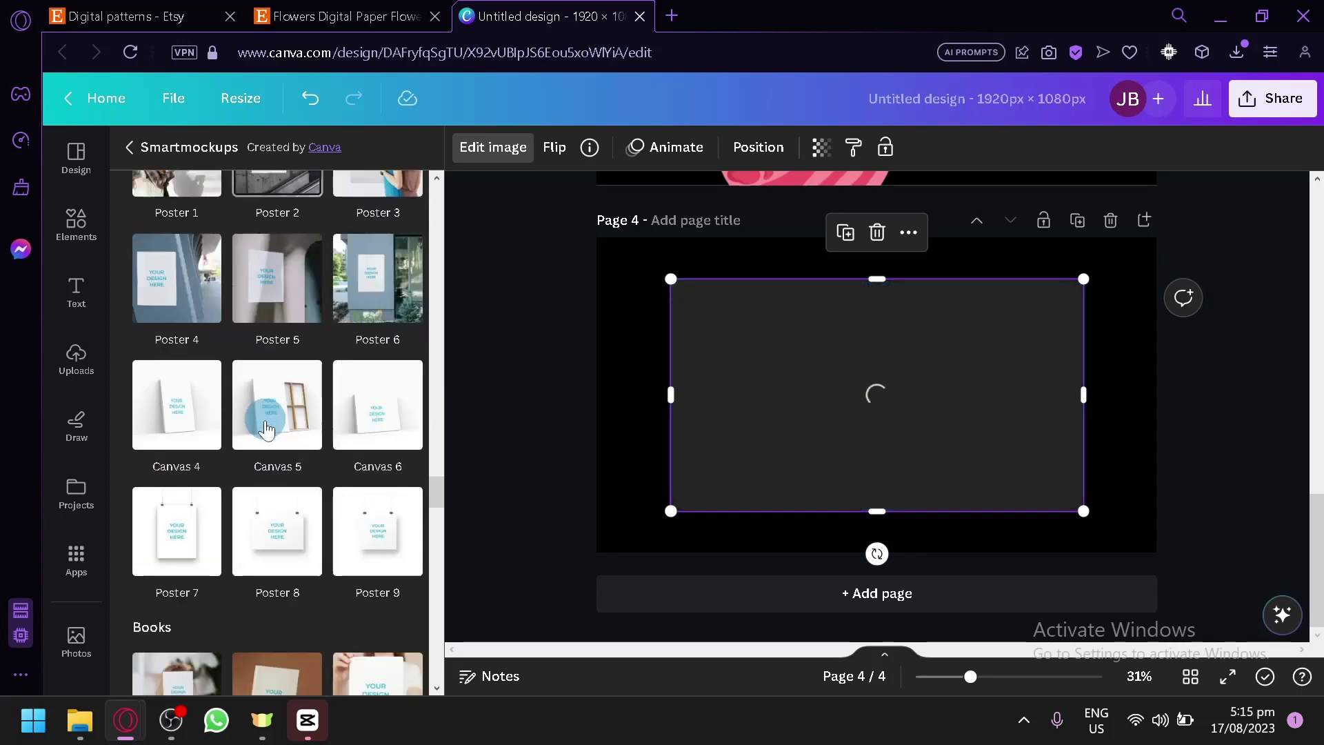
scroll(315, 481, "down", 10)
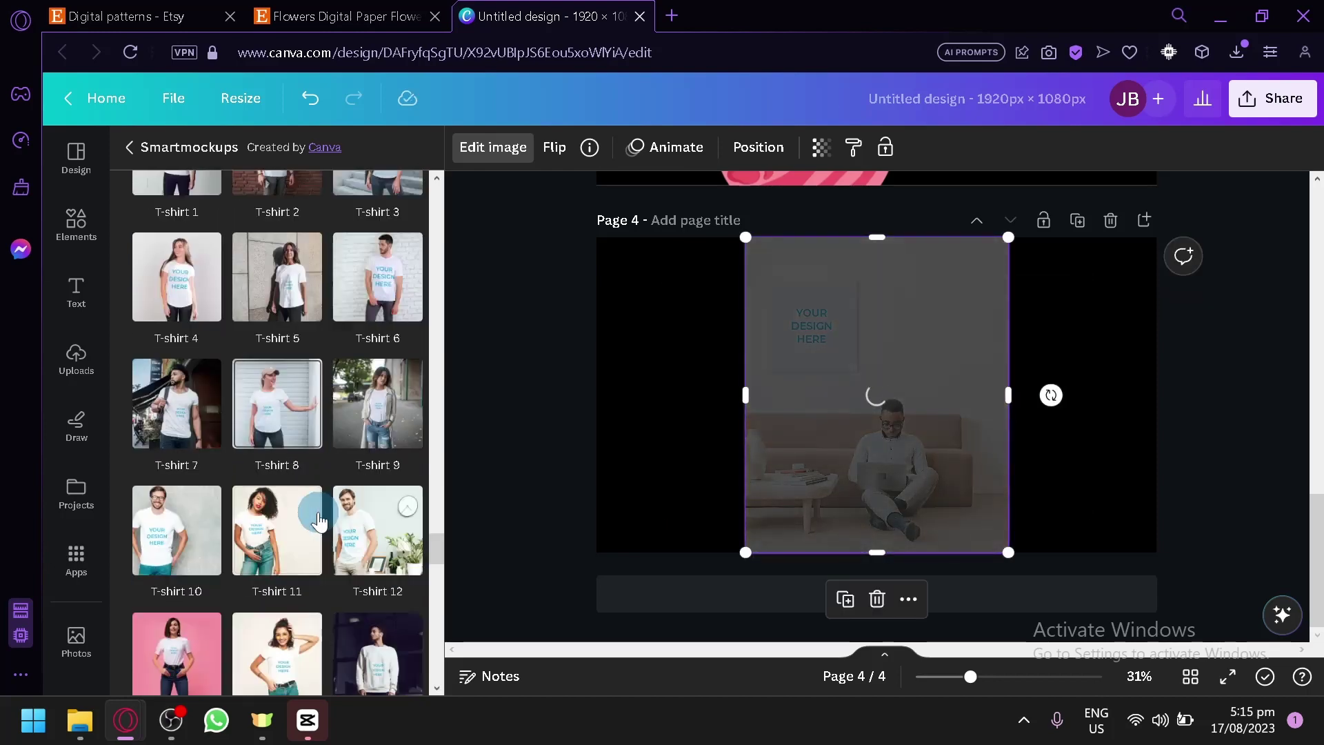
scroll(312, 312, "down", 15)
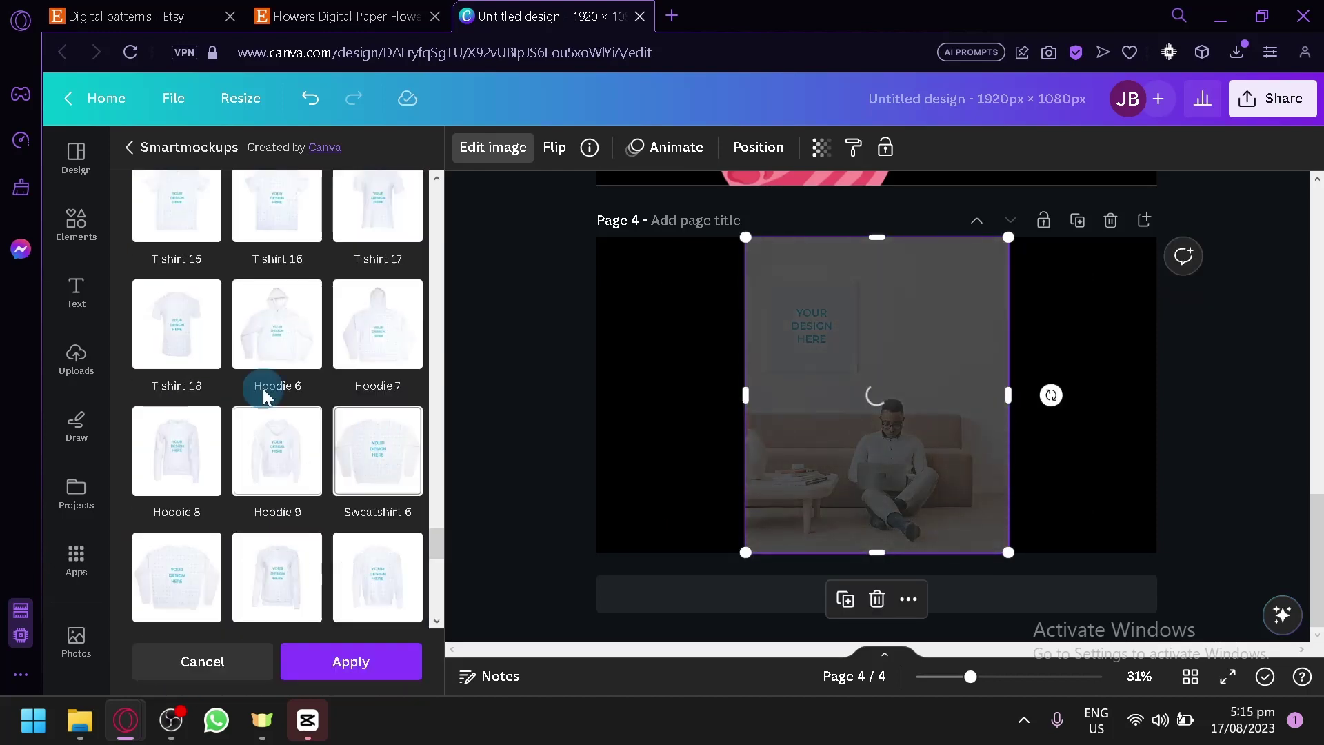
left_click(270, 412)
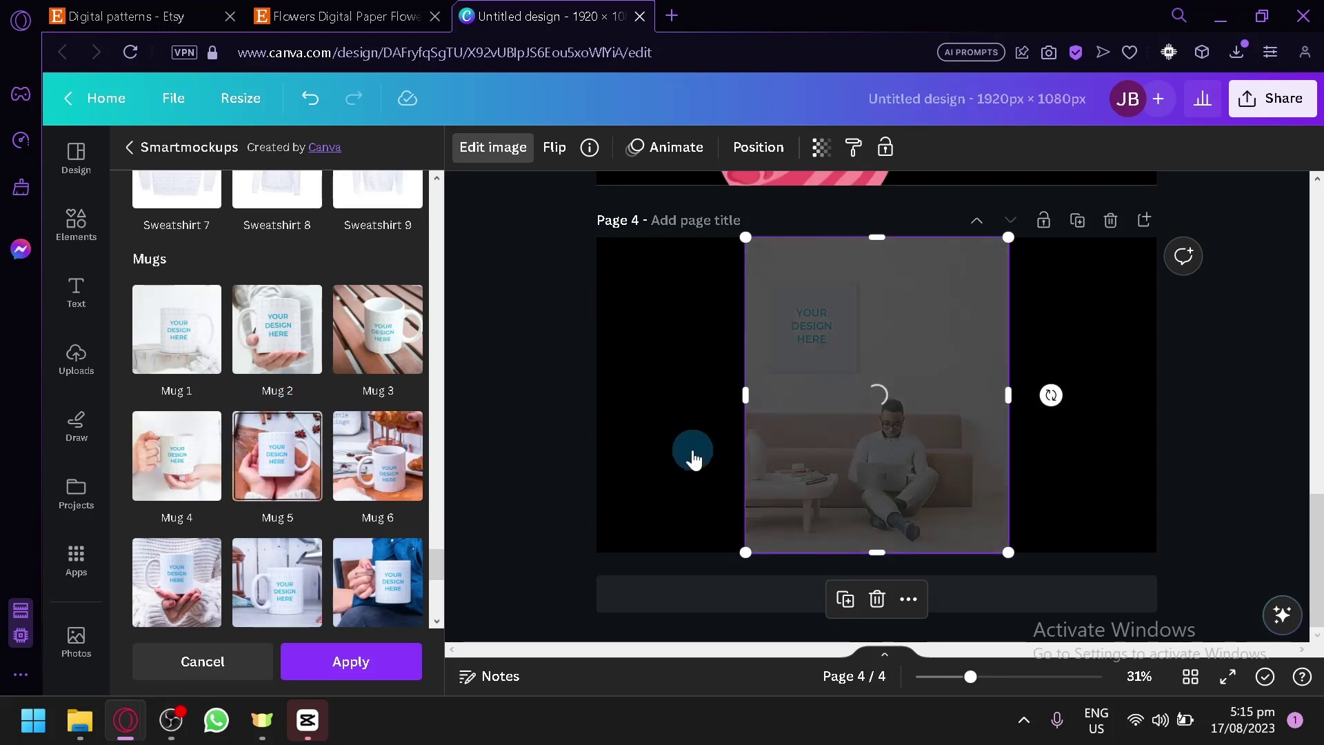
left_click(355, 475)
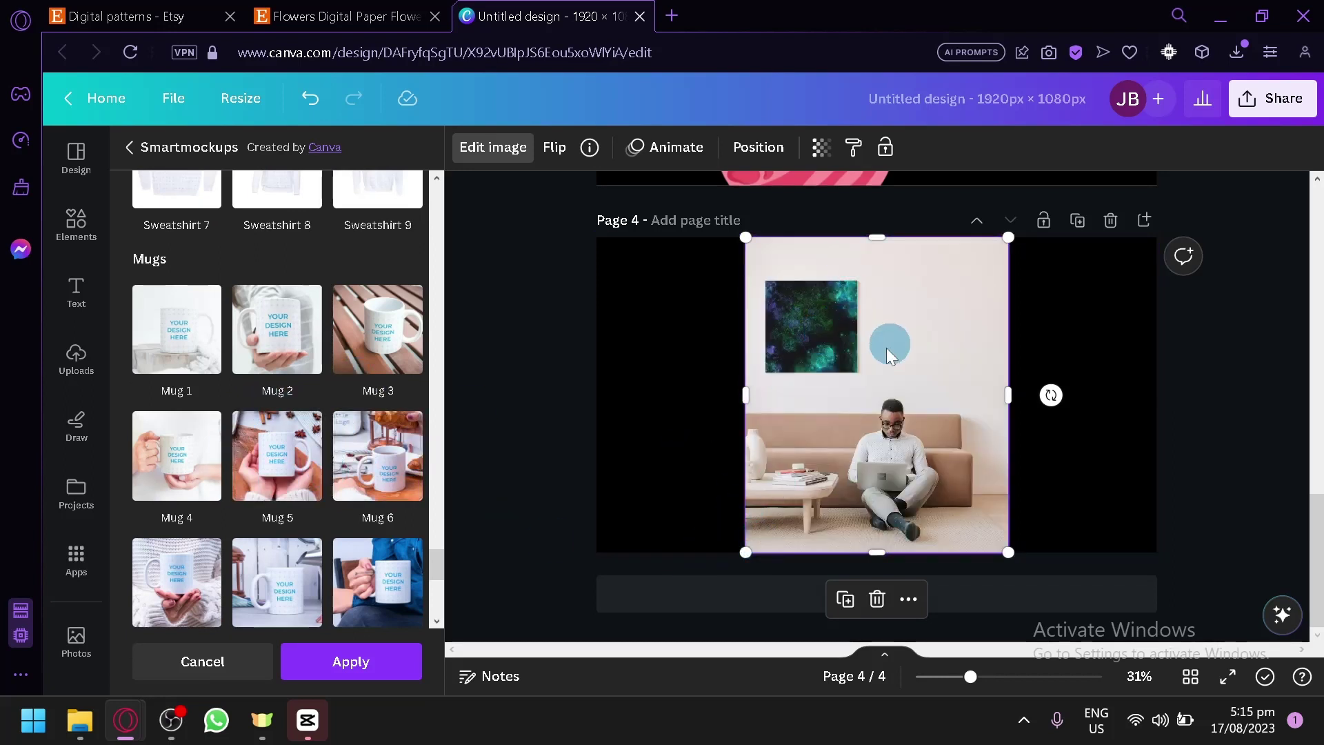
left_click(305, 470)
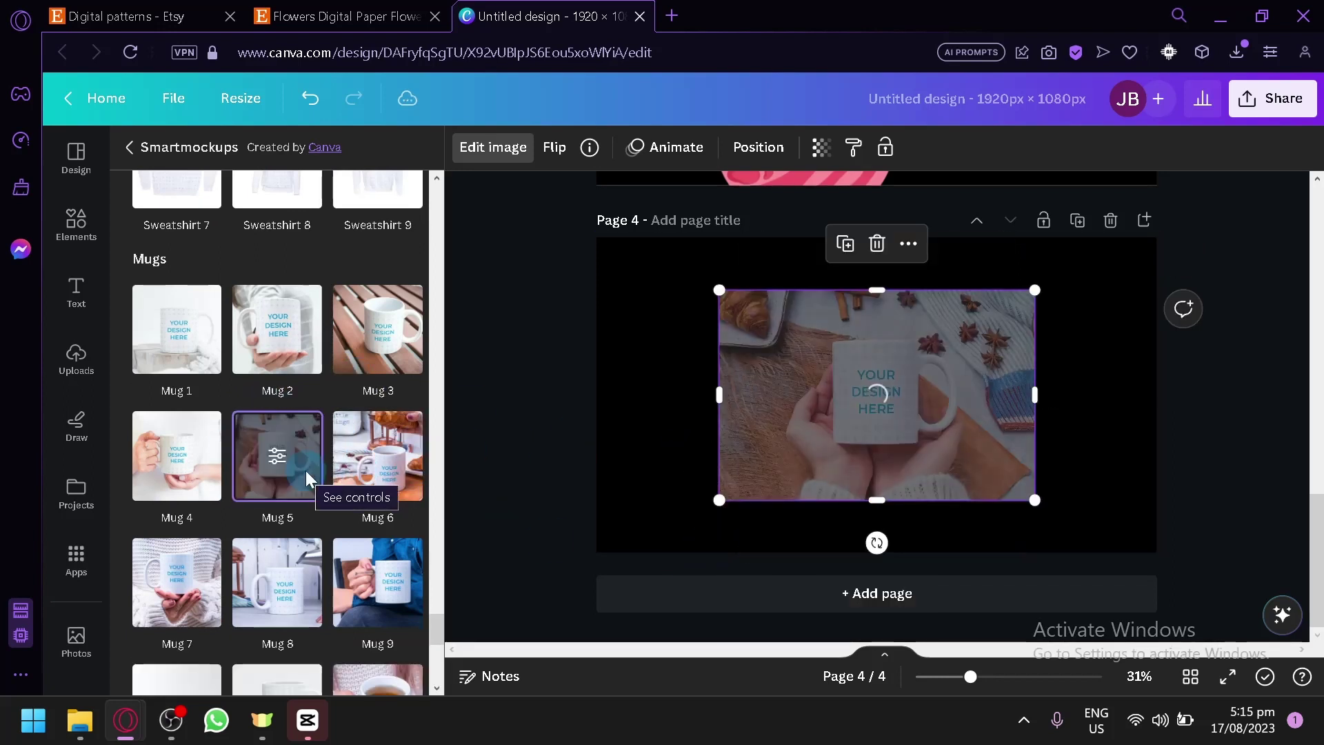
Enlarge and reposition the mug mockup on page 4, and inspect the nebula pattern on the mug up close
left_click_drag(719, 499, 597, 582)
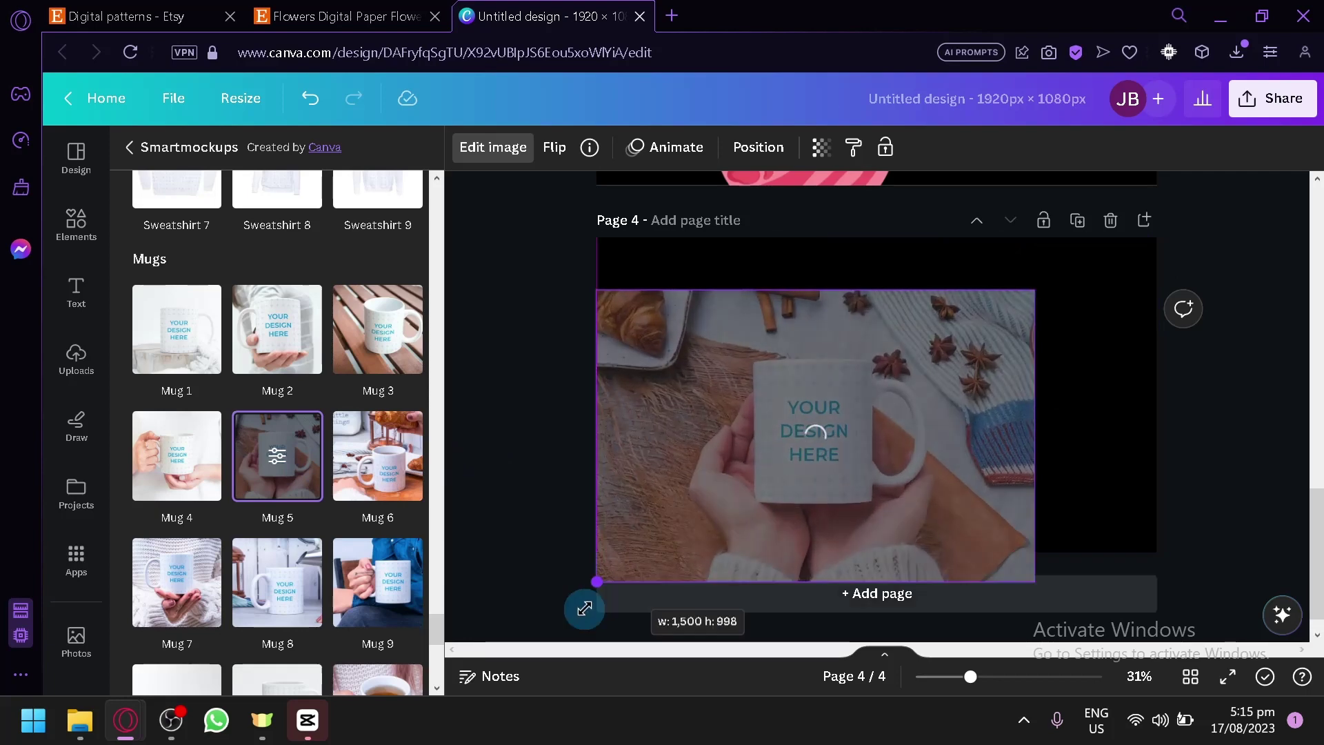
left_click_drag(865, 466, 896, 423)
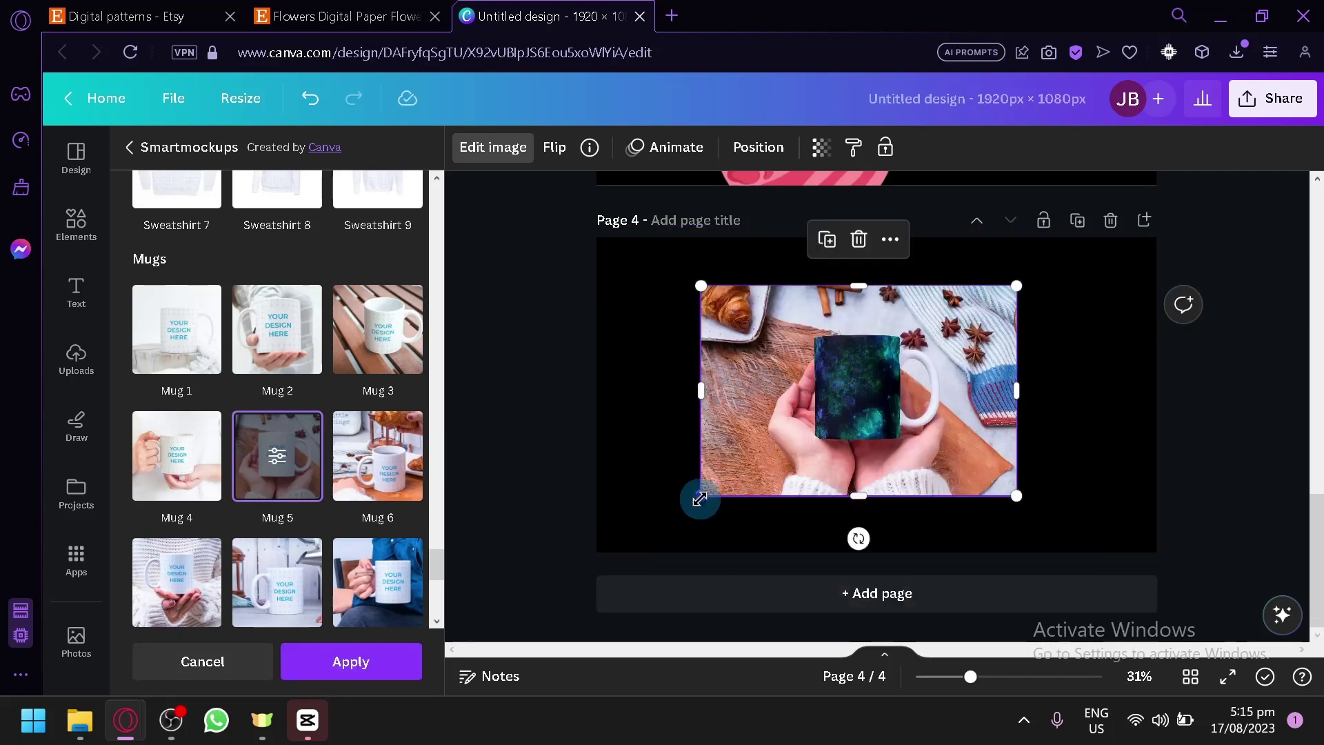
left_click_drag(700, 498, 627, 544)
scroll(813, 459, "up", 10)
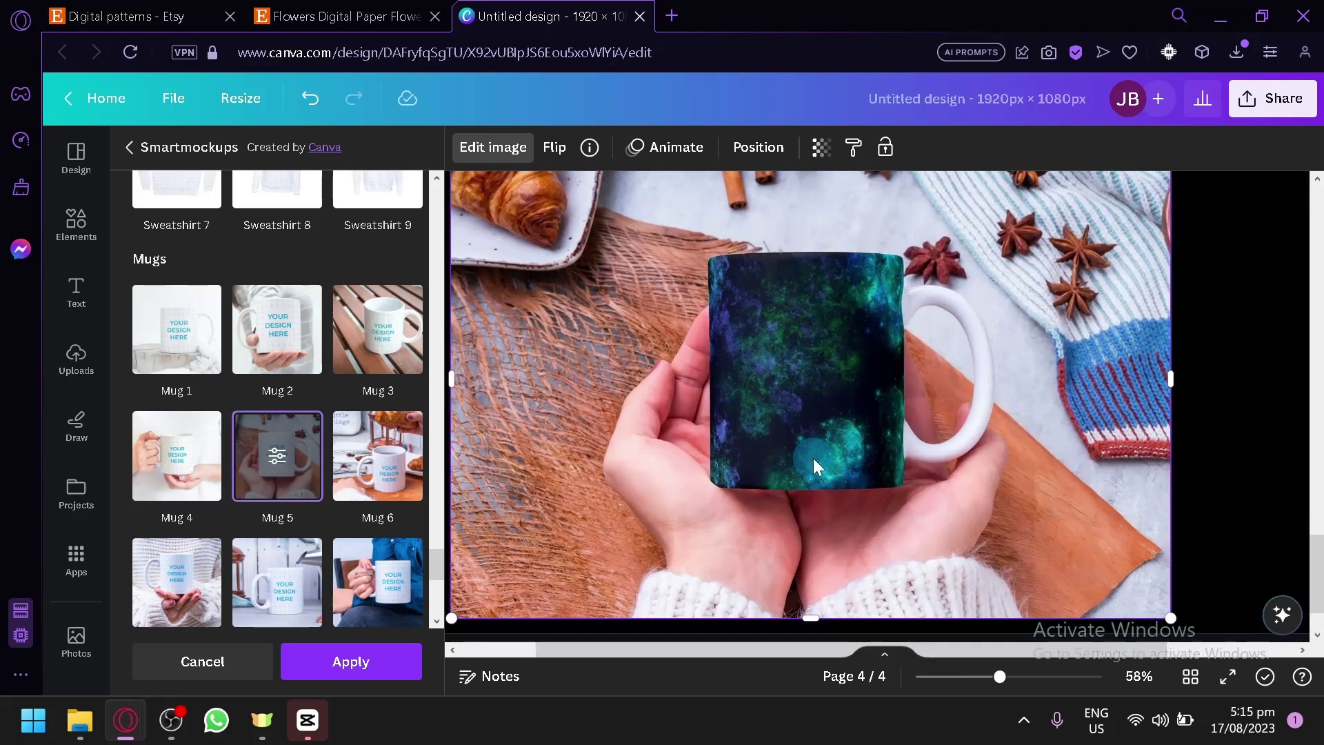
scroll(814, 458, "up", 1)
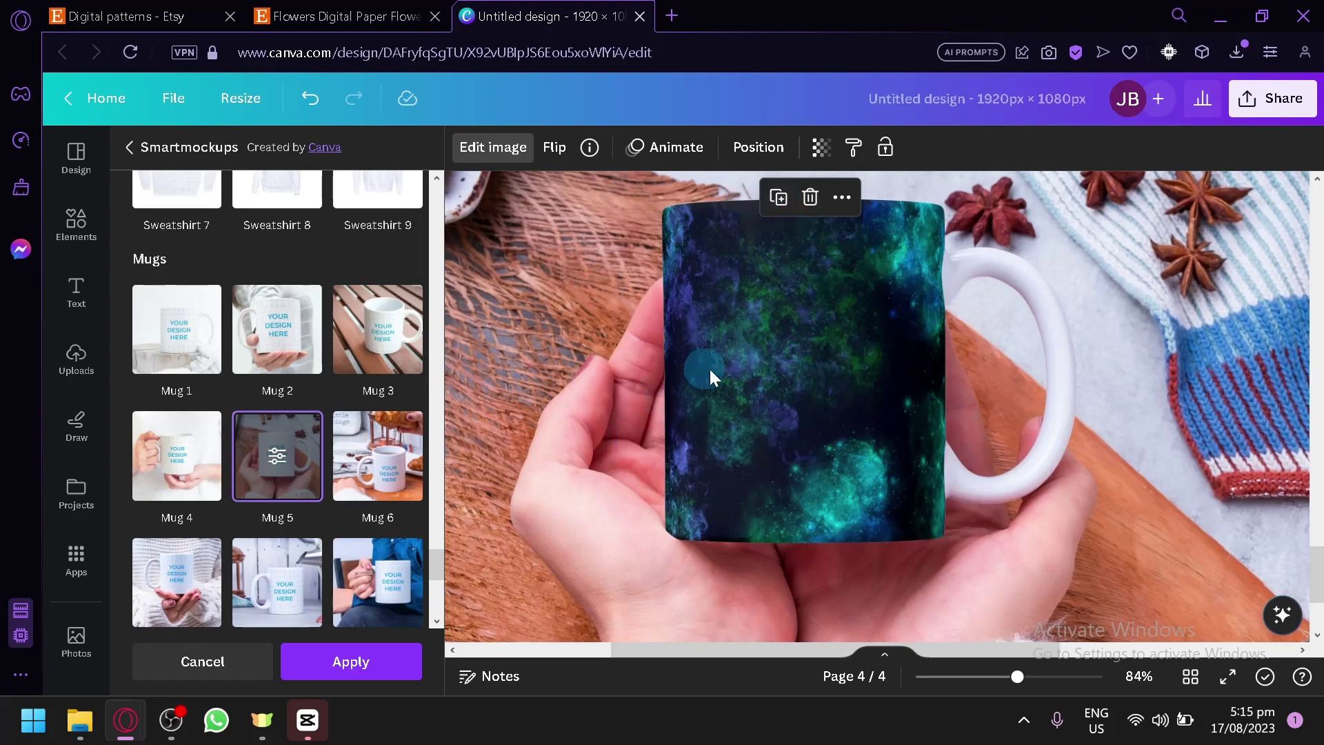
scroll(292, 323, "down", 4)
Switch to Etsy, revisit the flowers listing, open the Etsy home page and return to the digital patterns search results
left_click(117, 16)
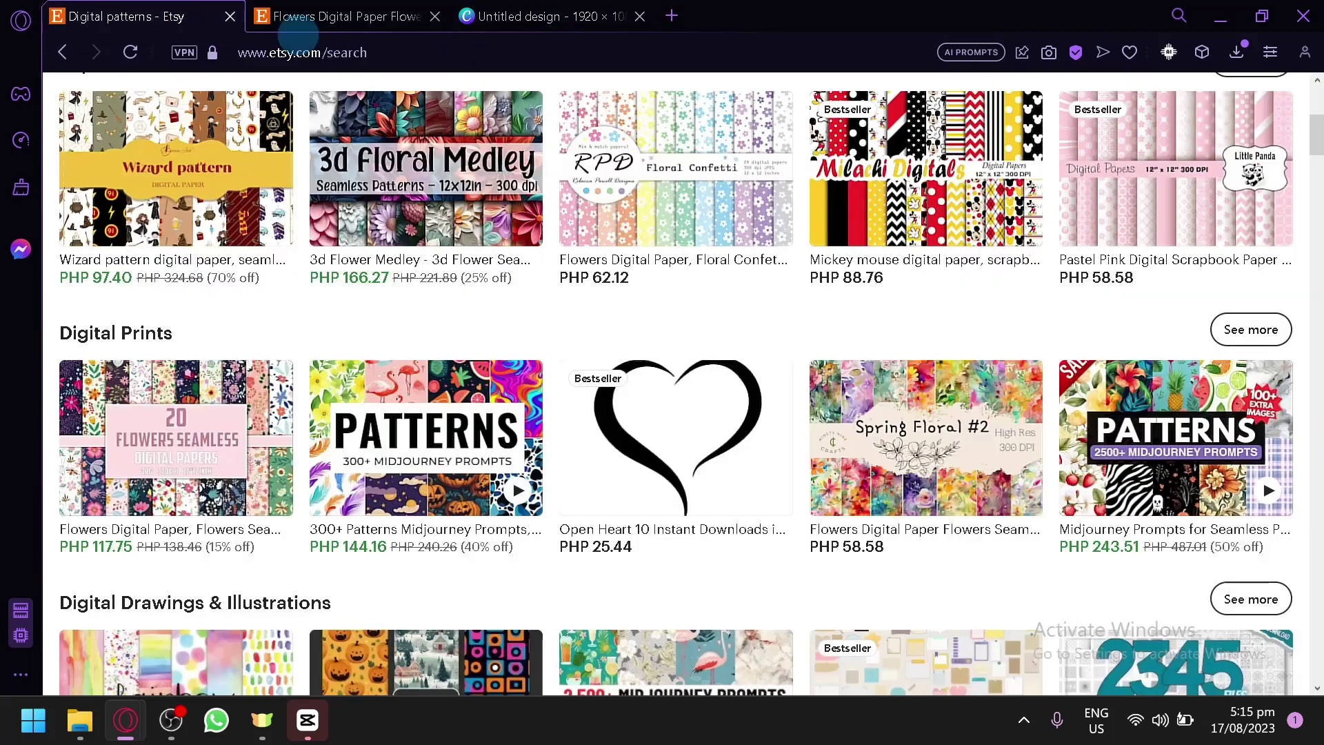
left_click(338, 15)
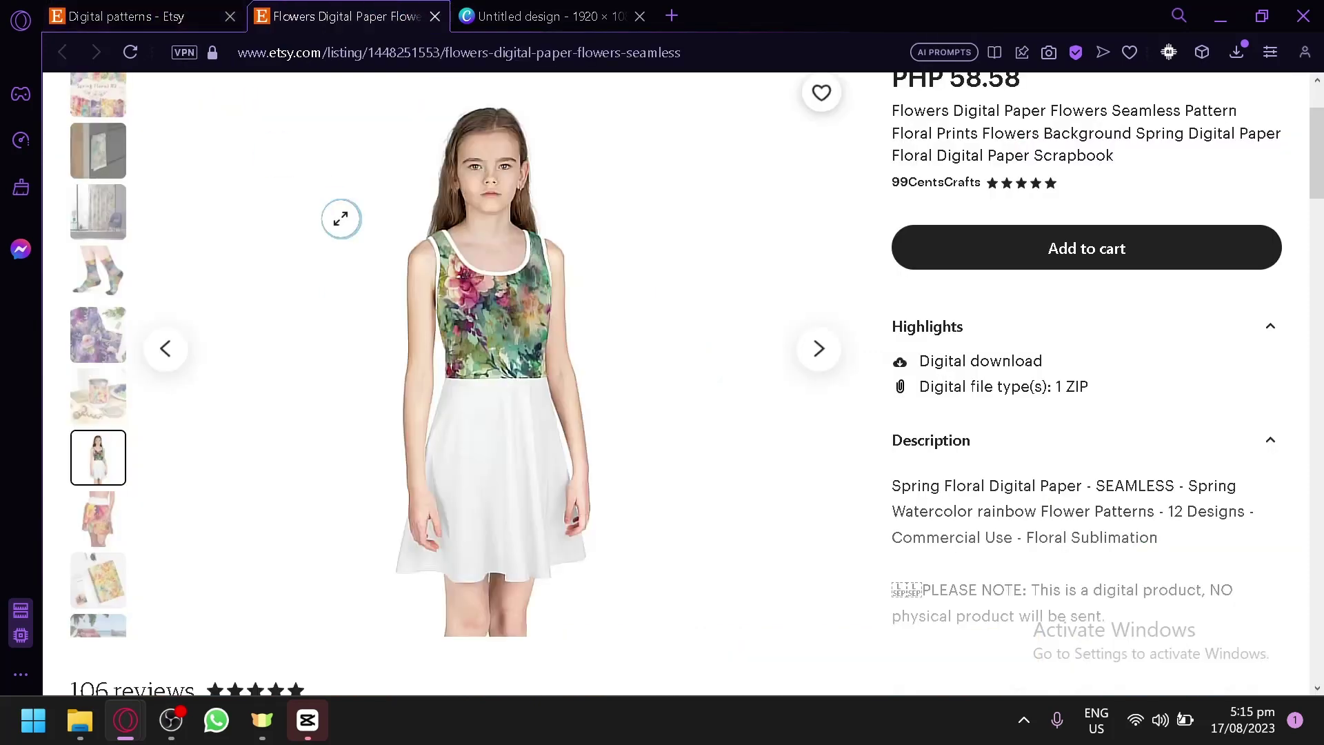
scroll(341, 217, "up", 2)
left_click(123, 110)
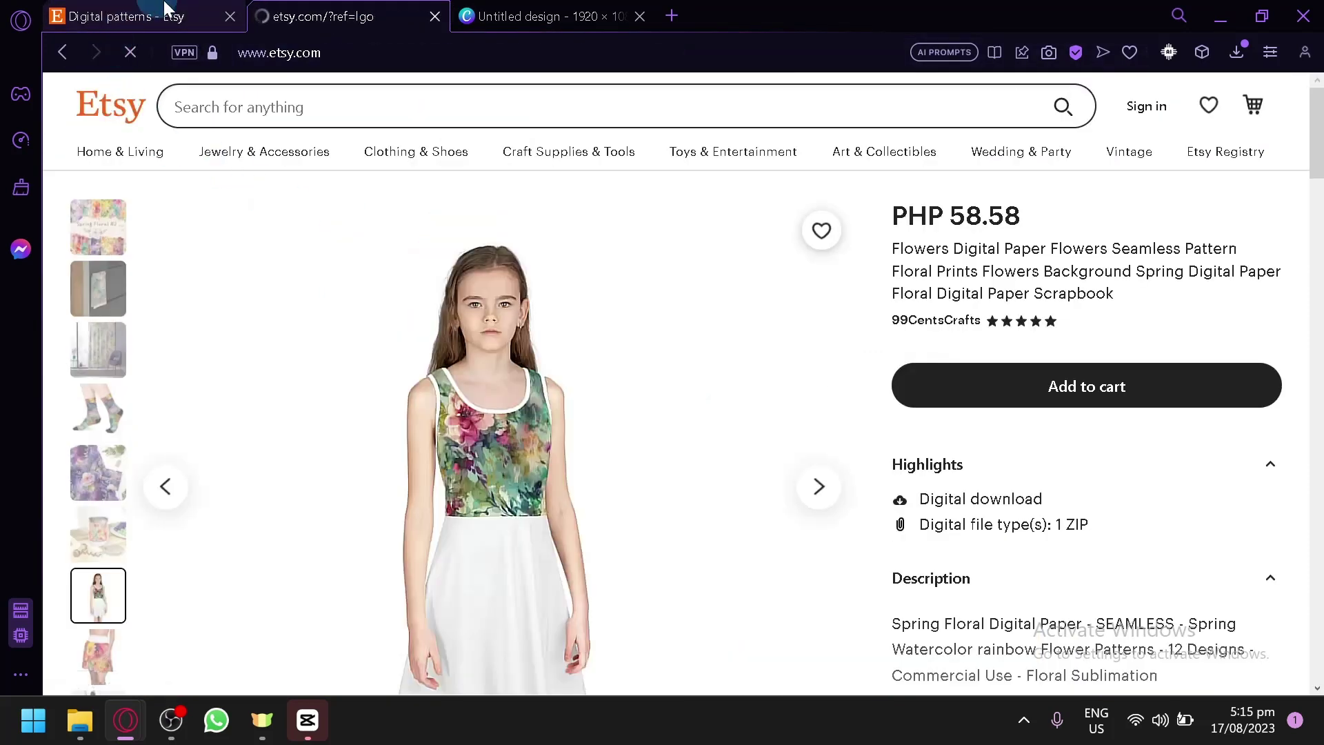
left_click(168, 14)
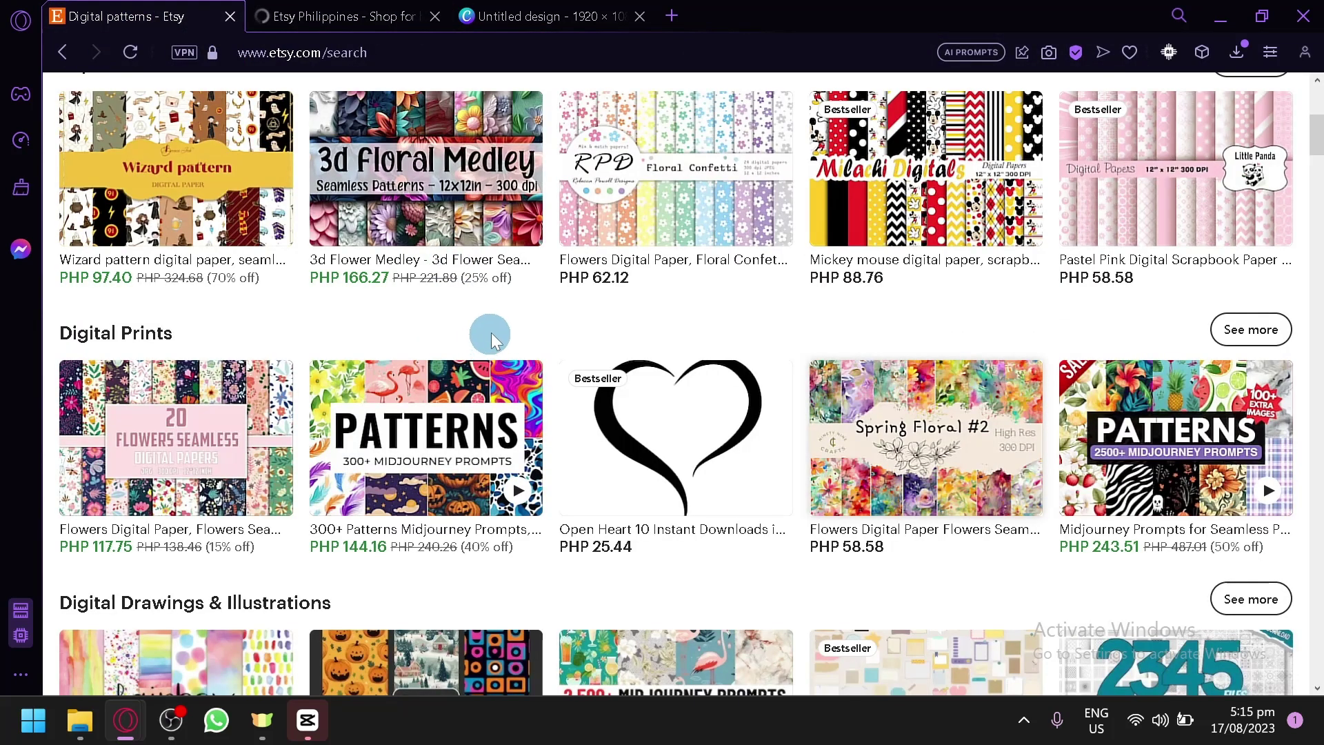